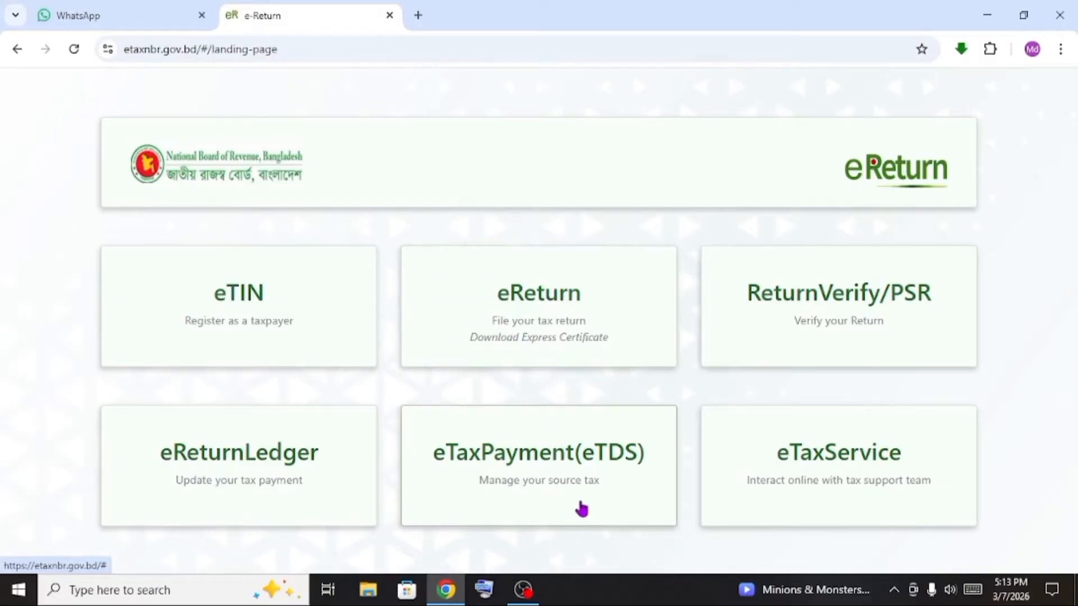
Open a new browser tab and rerun the earlier 'e return' Google search
click(981, 21)
click(445, 590)
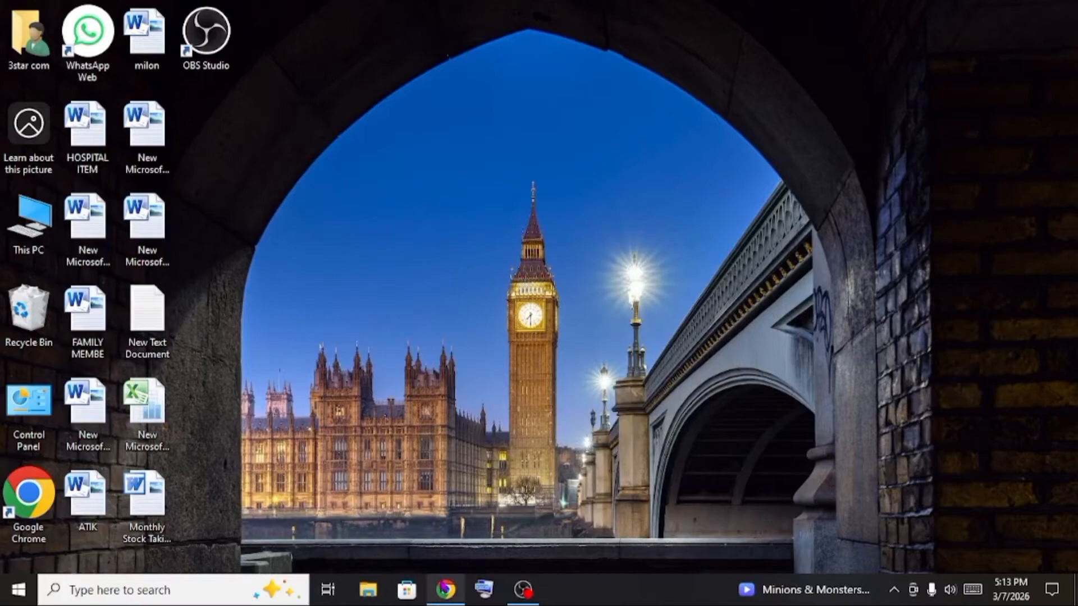
click(420, 15)
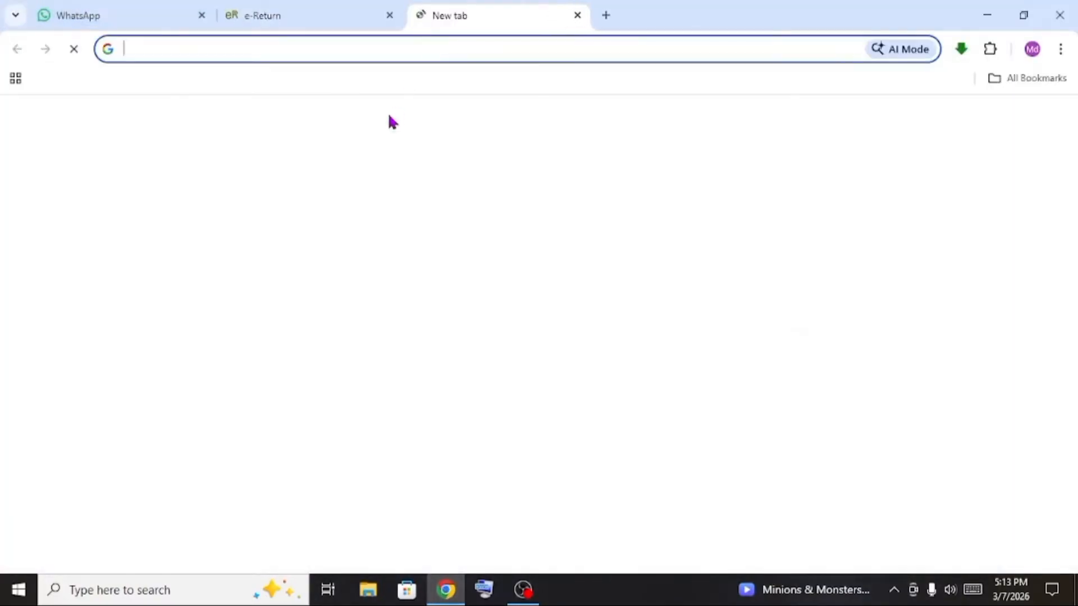
click(187, 53)
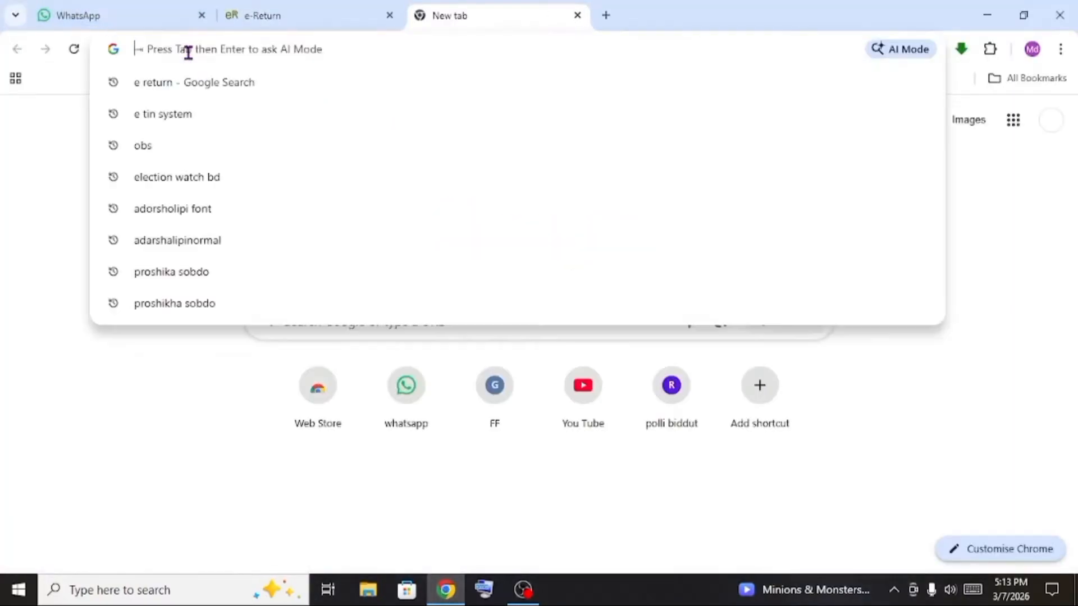
click(192, 86)
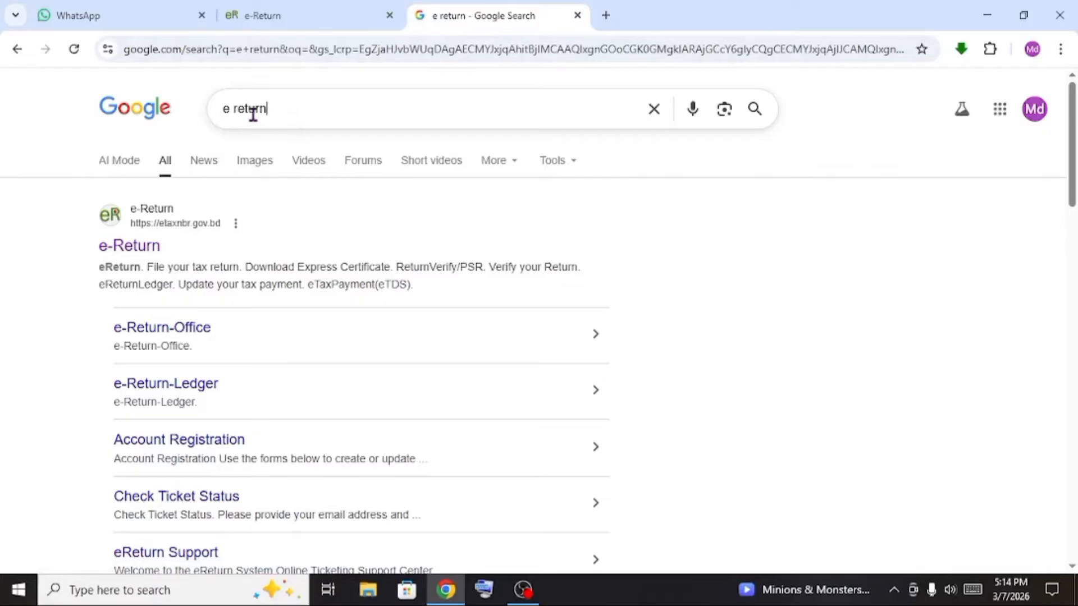
Resubmit the 'e return' search and open the official e-Return site from the results
drag(269, 113, 208, 116)
click(318, 119)
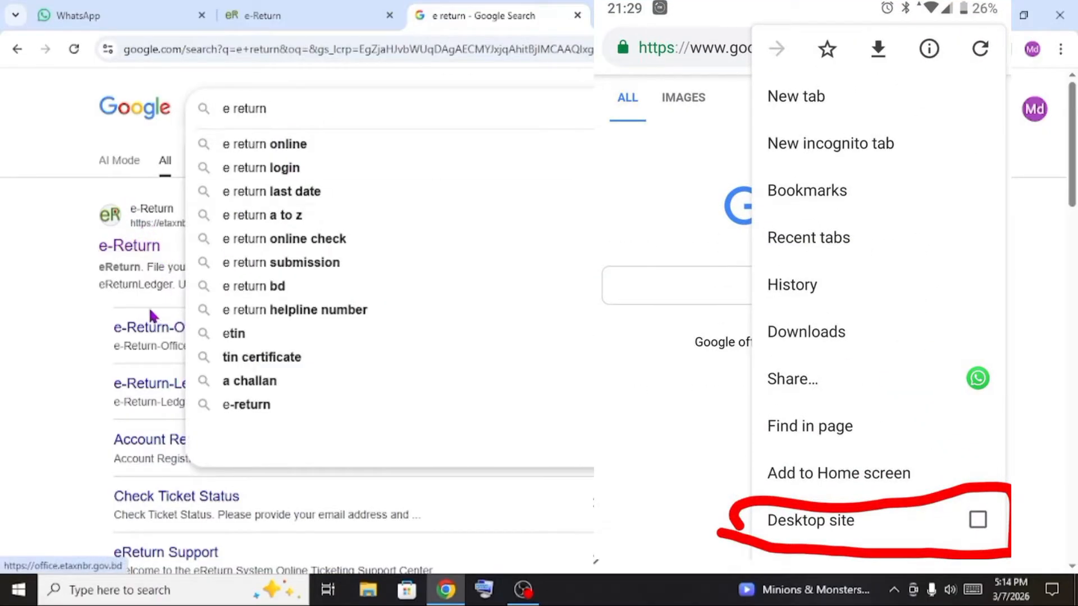
key(Return)
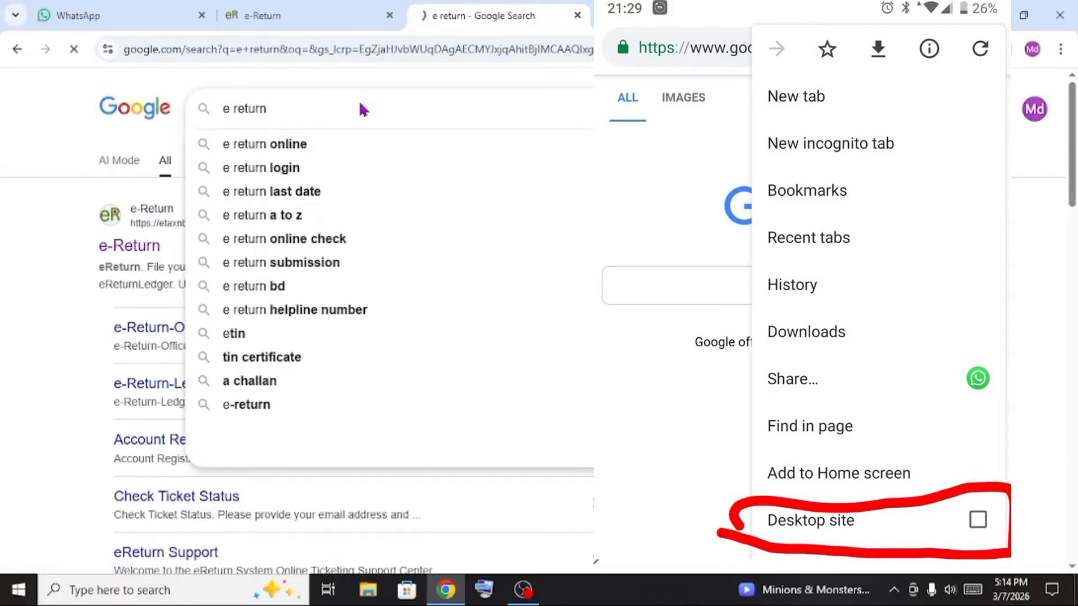
click(135, 247)
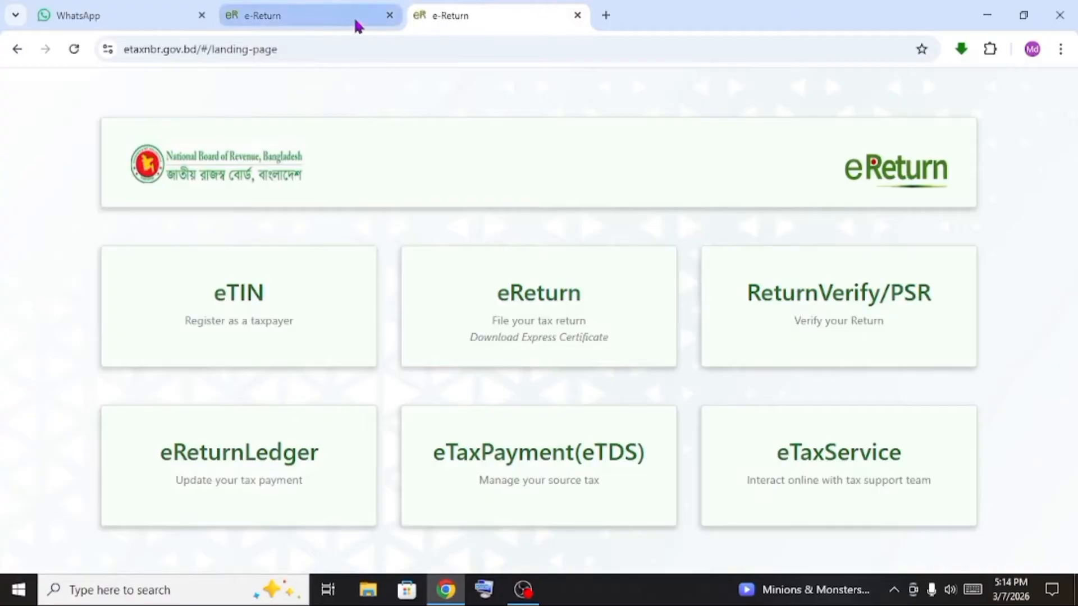
Close the duplicate e-Return and WhatsApp tabs, then choose the eReturn filing card
click(396, 18)
click(390, 16)
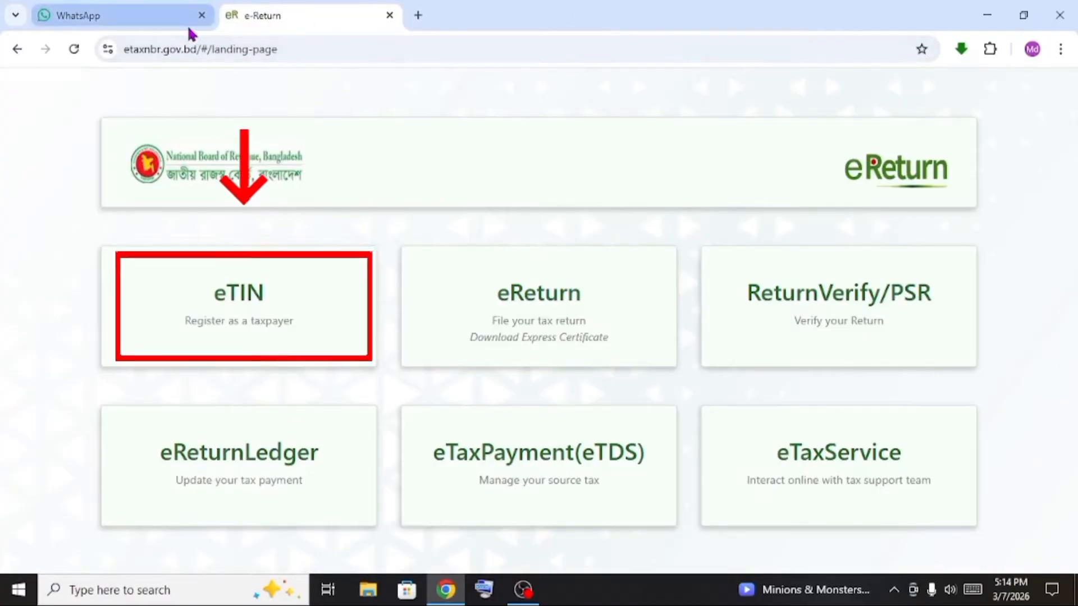
click(201, 15)
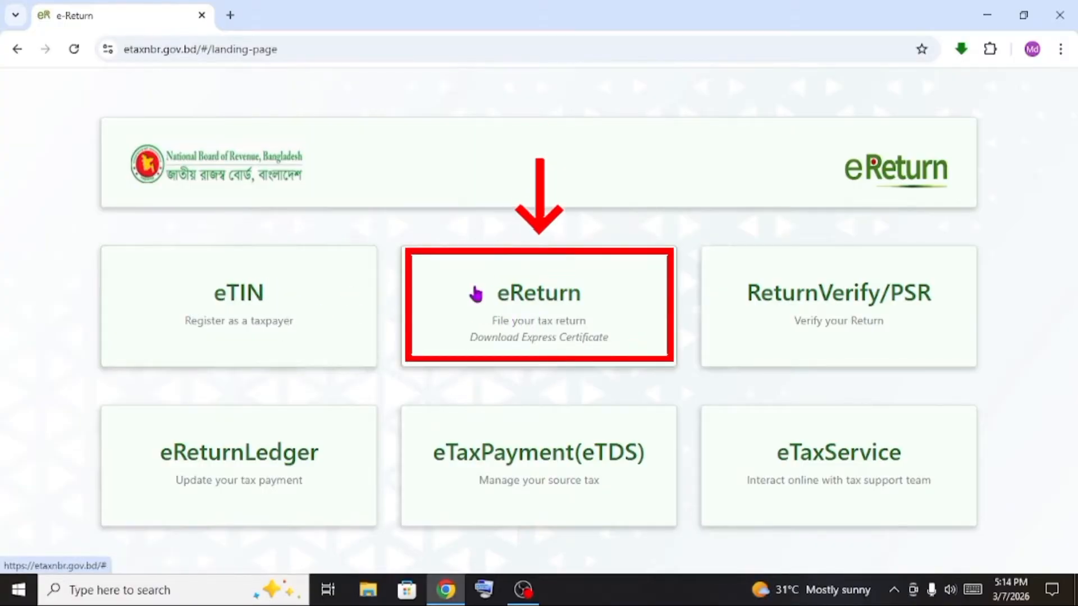
click(544, 307)
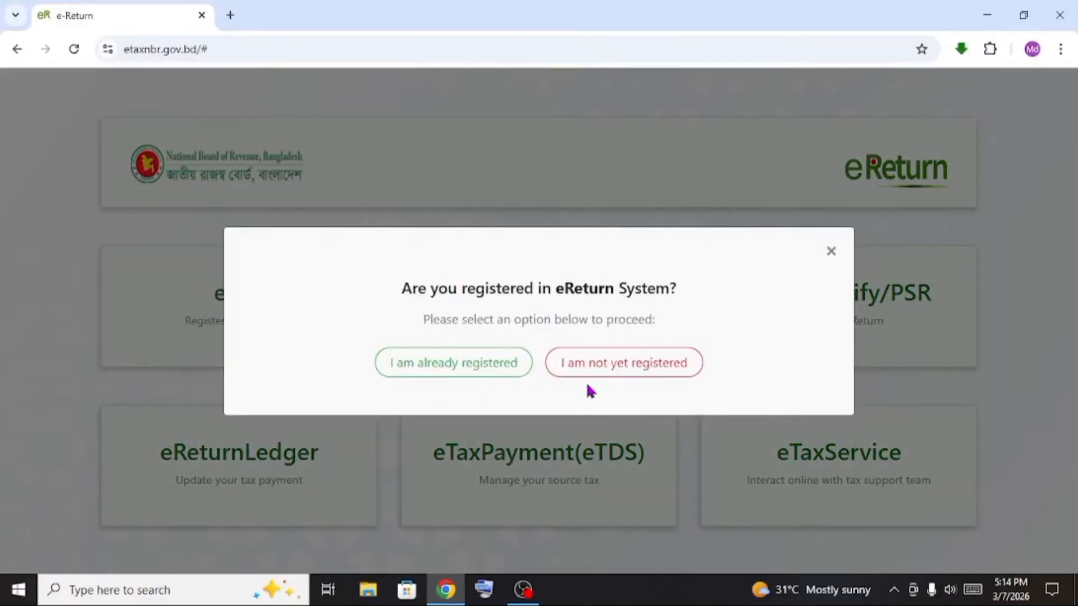
click(644, 377)
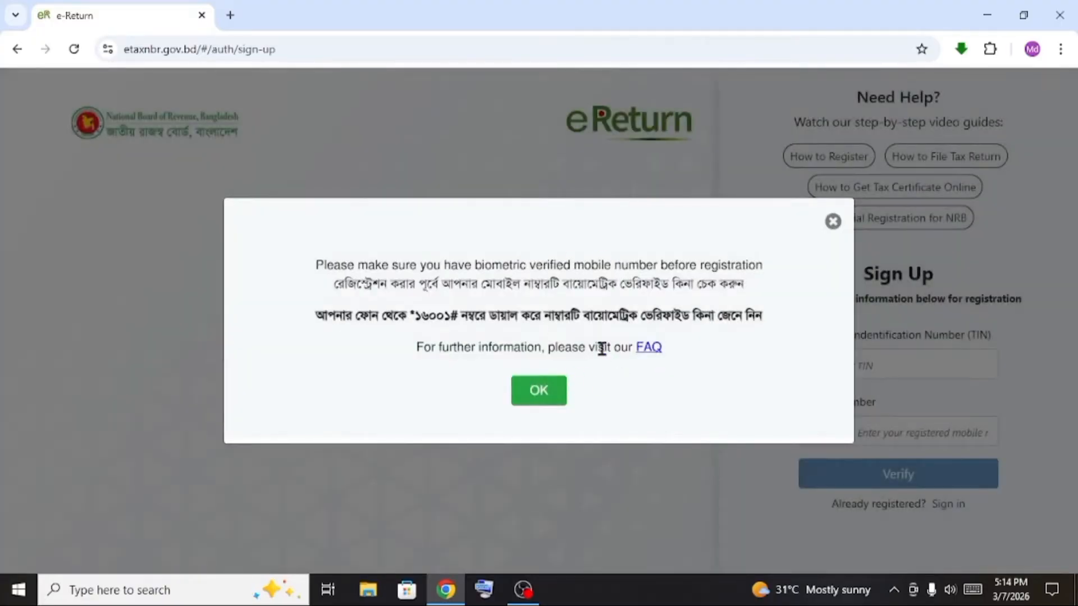
click(536, 392)
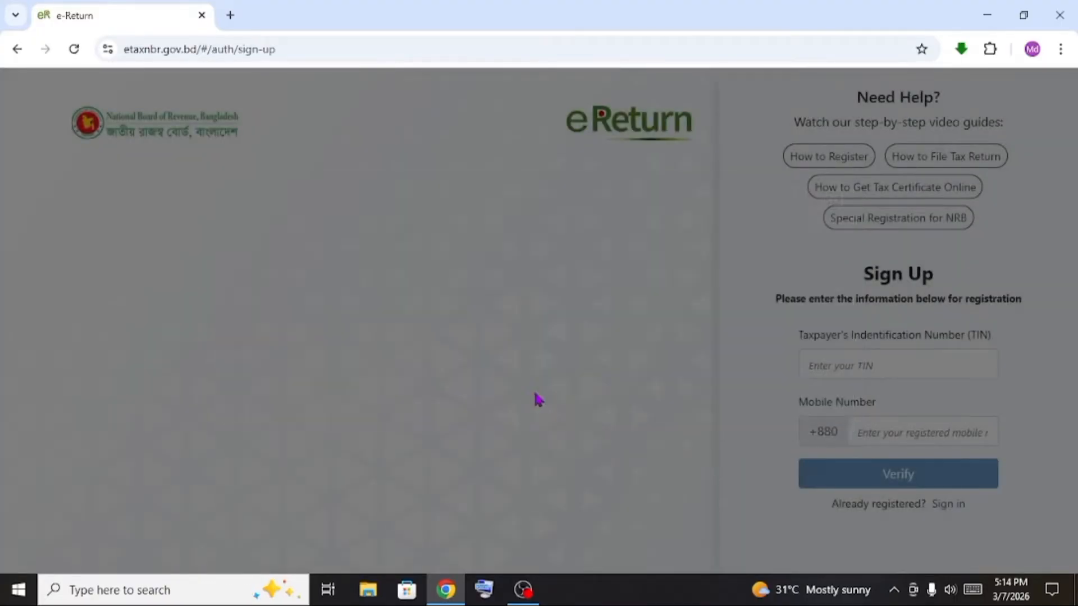
click(919, 370)
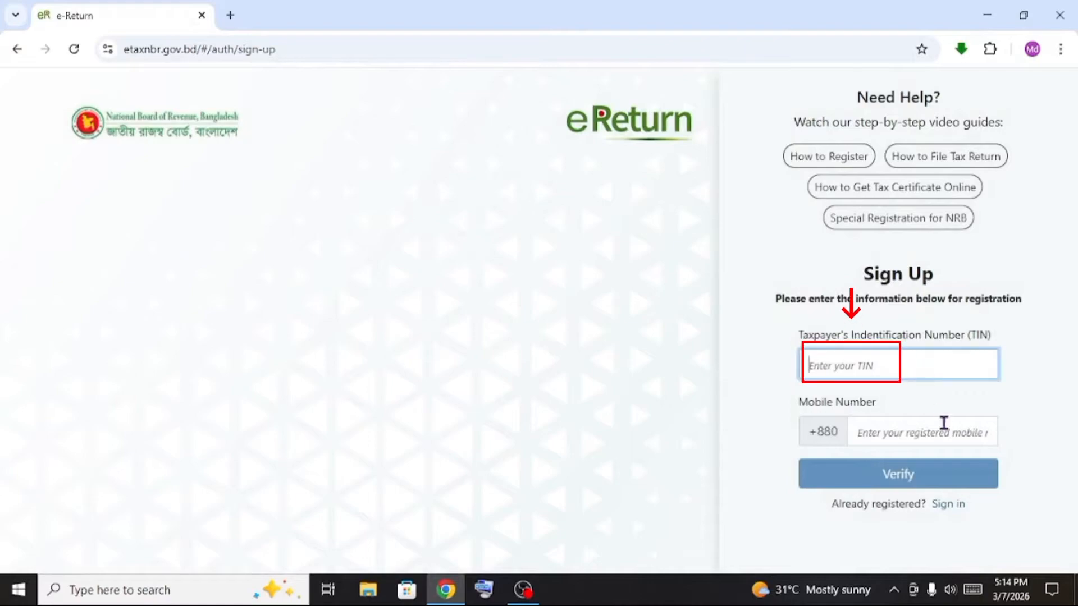
click(947, 438)
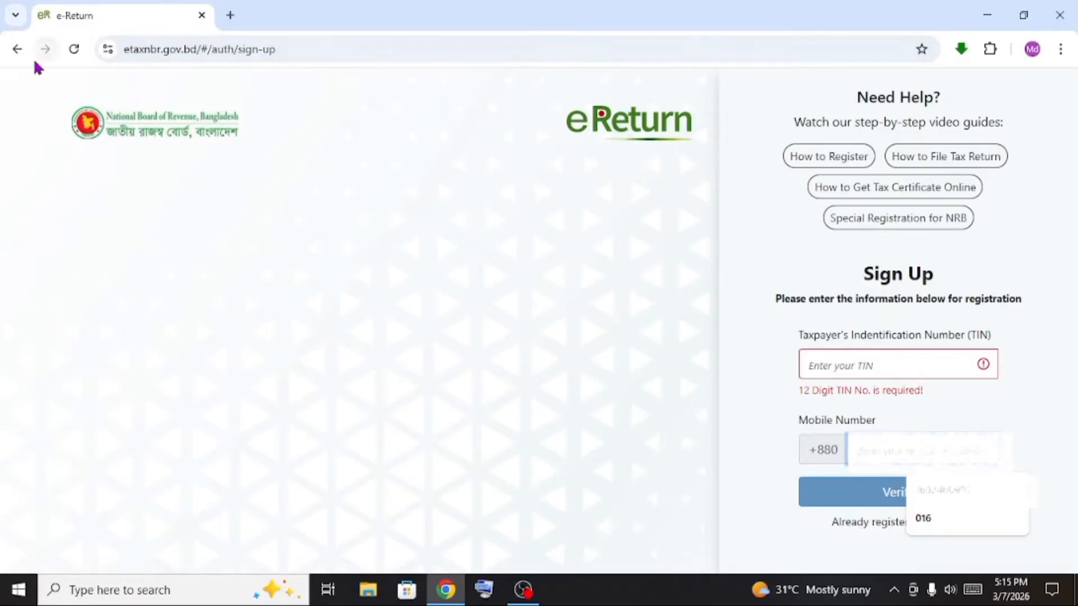
click(17, 50)
click(481, 295)
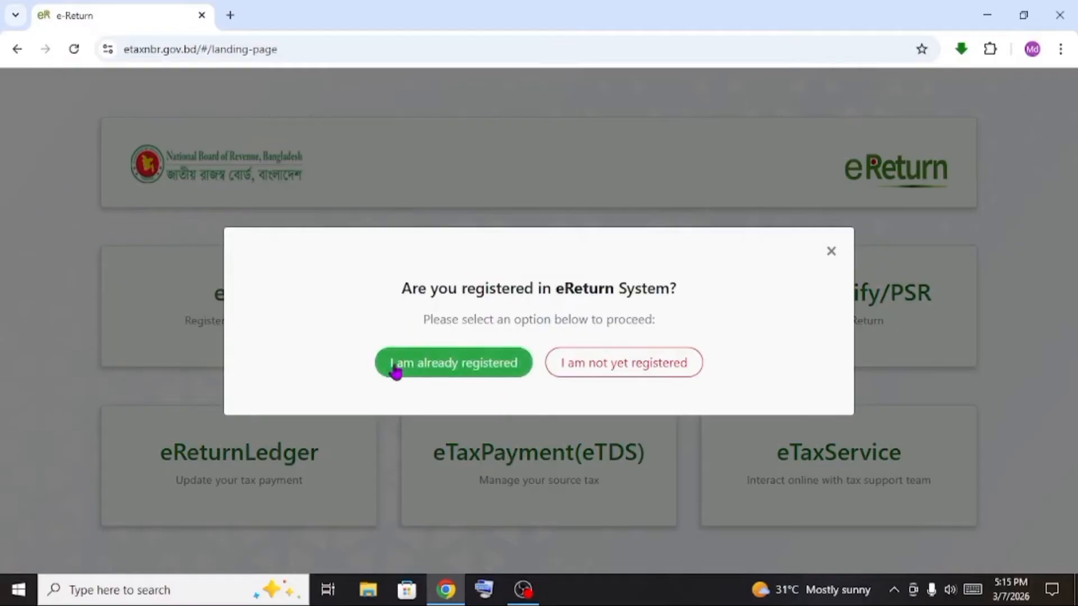
Choose 'I am already registered' and sign in with the taxpayer's TIN and password
click(458, 369)
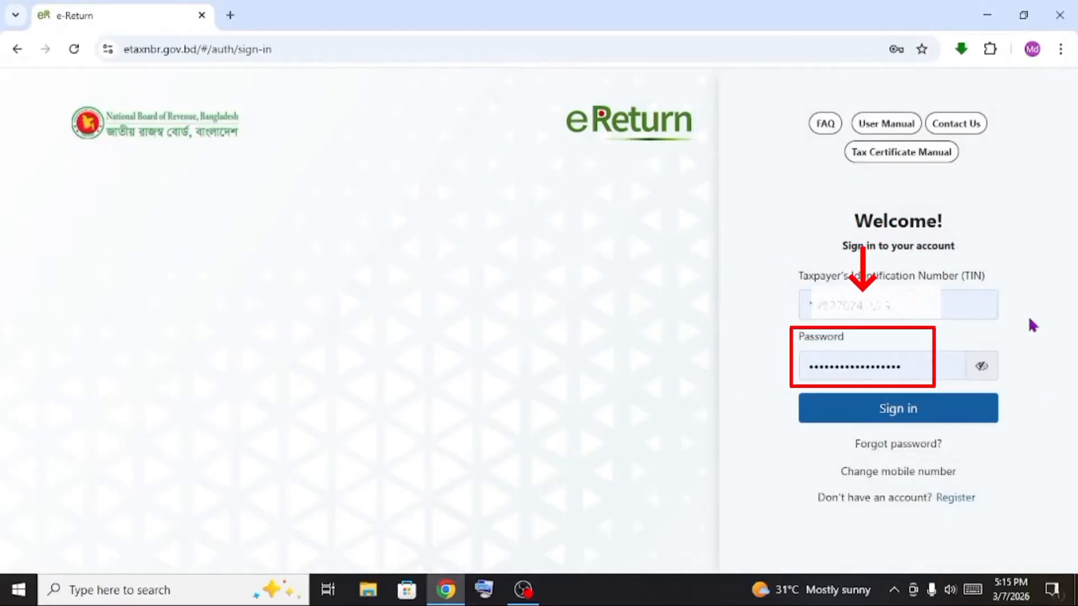
click(1045, 363)
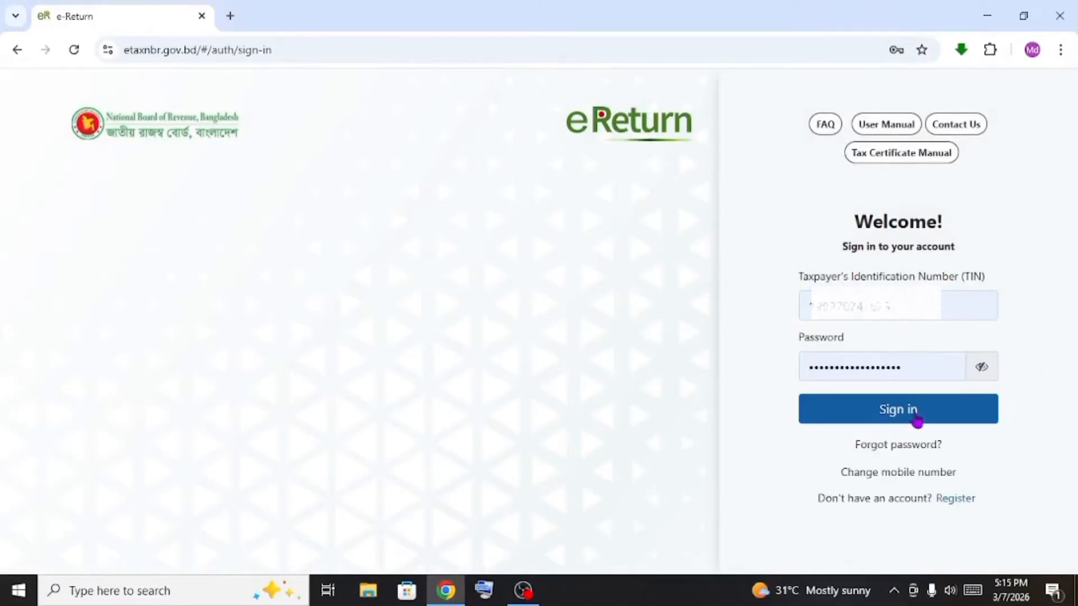
click(914, 417)
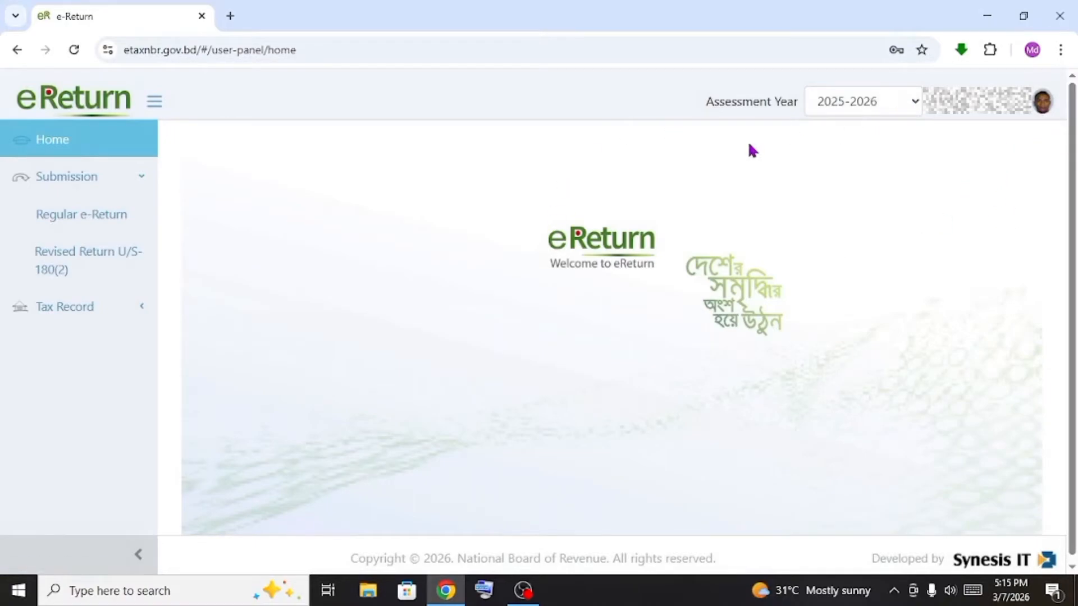
click(913, 103)
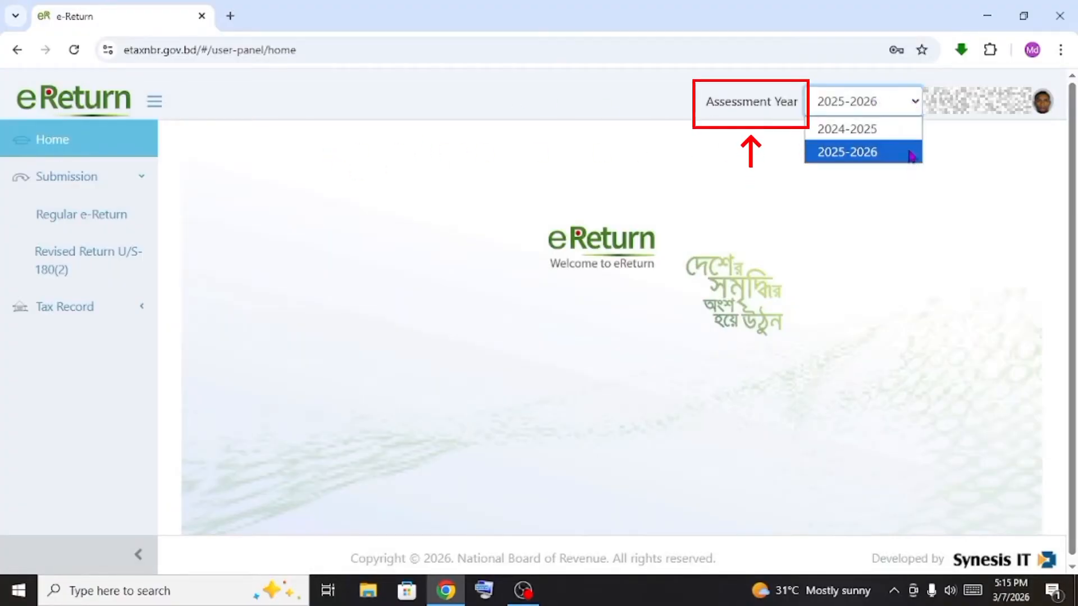
click(905, 130)
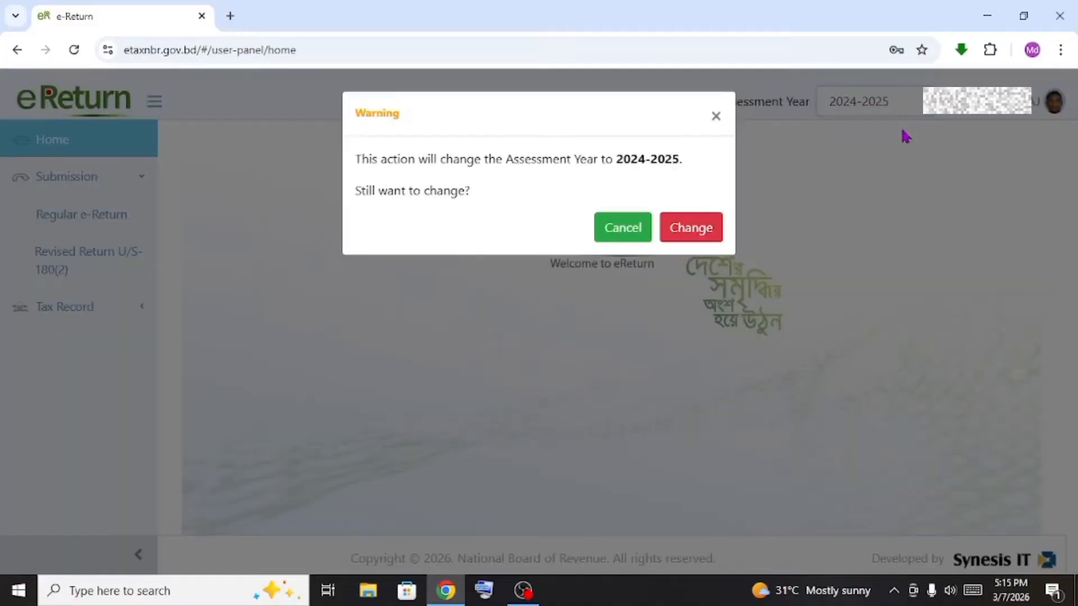
click(645, 235)
click(849, 107)
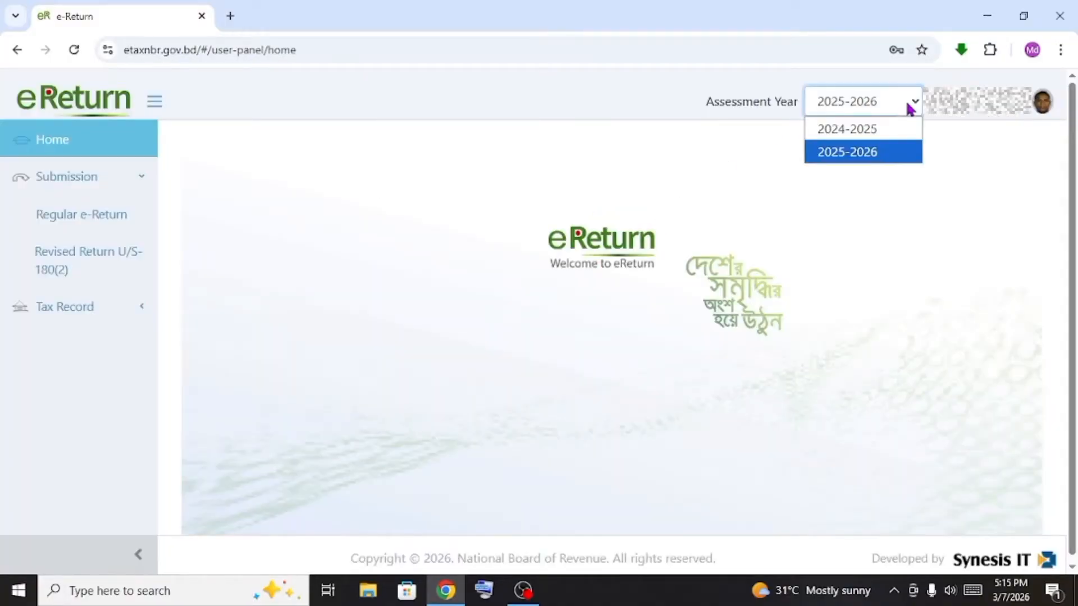
click(883, 161)
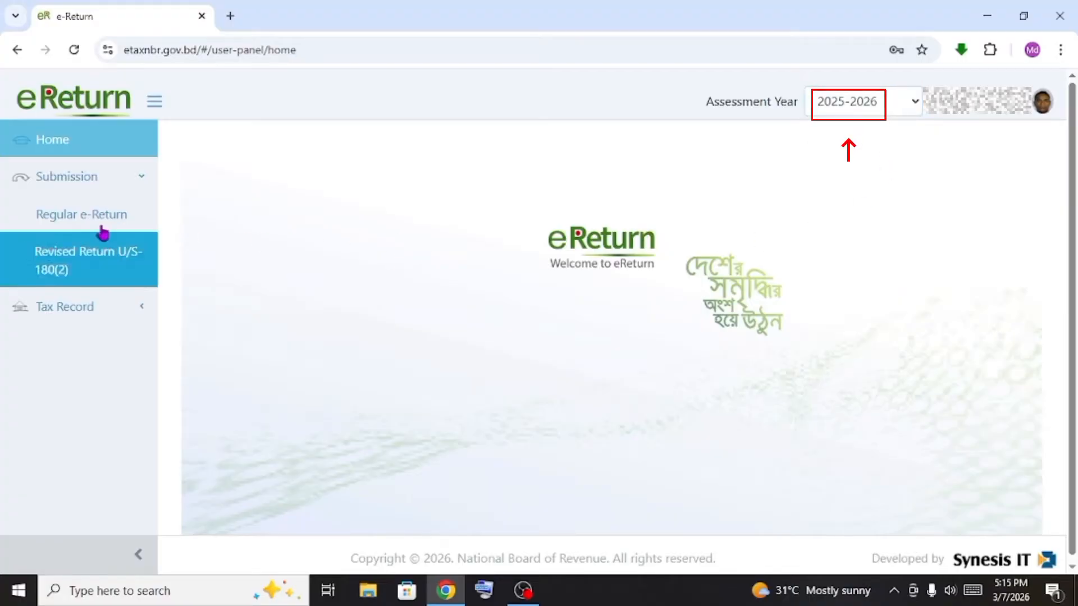
click(864, 104)
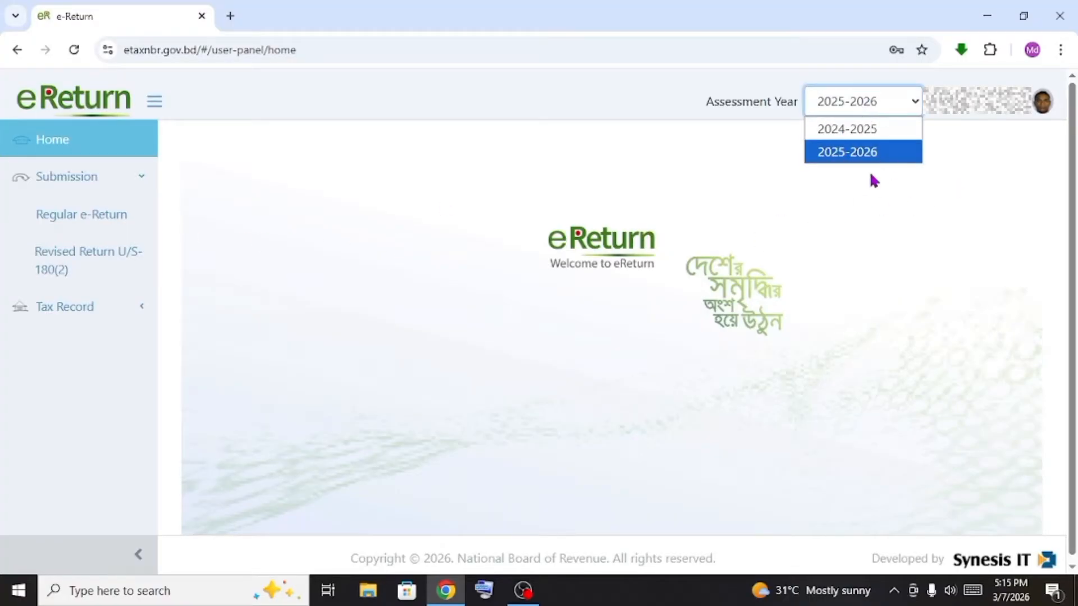
click(870, 152)
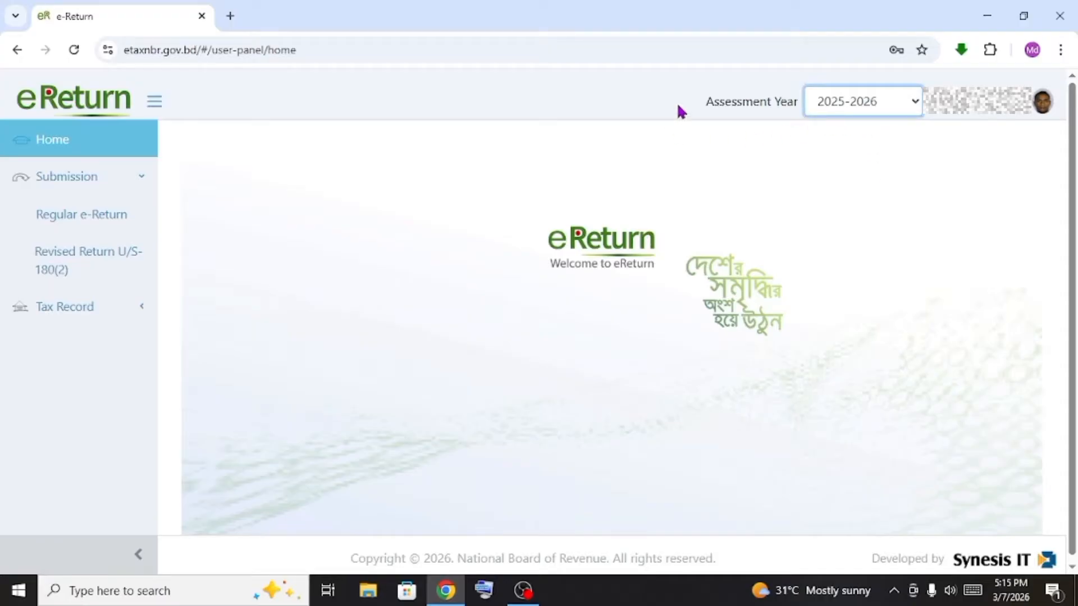
drag(706, 97, 823, 106)
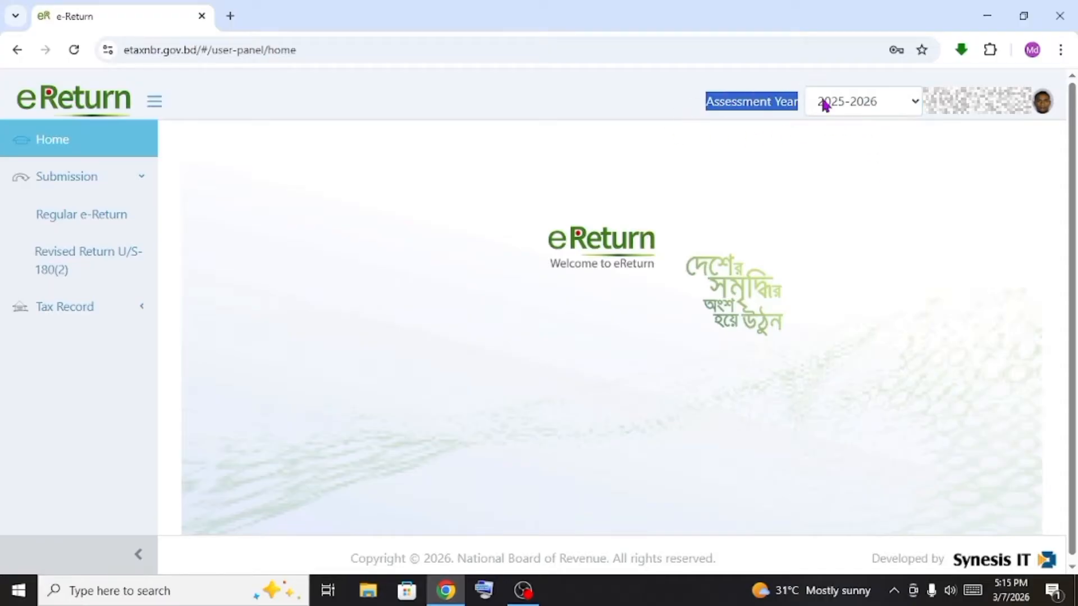
click(877, 107)
click(867, 168)
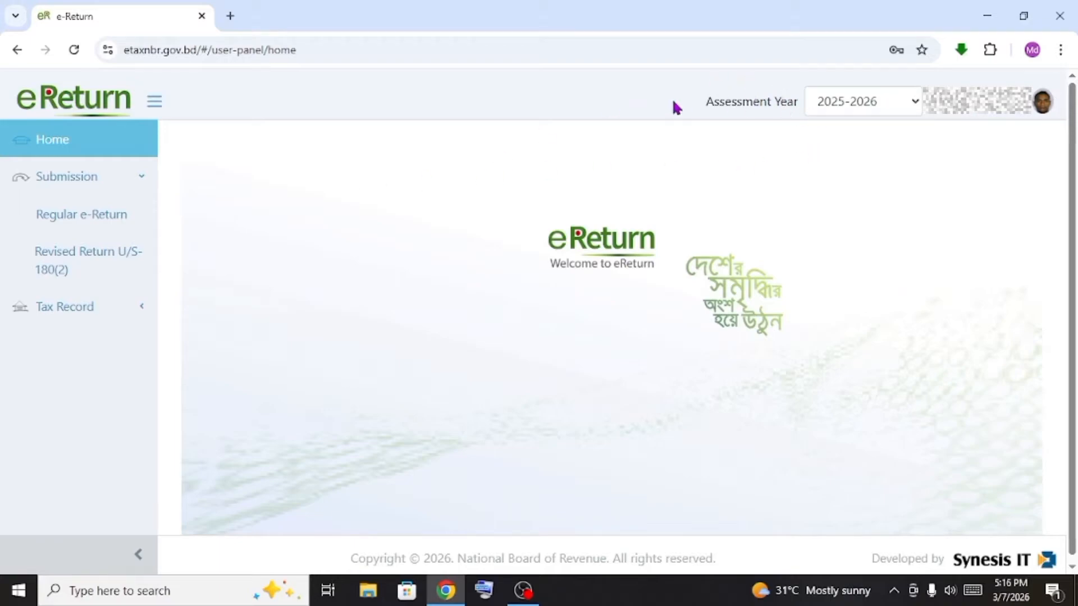
drag(692, 101, 803, 107)
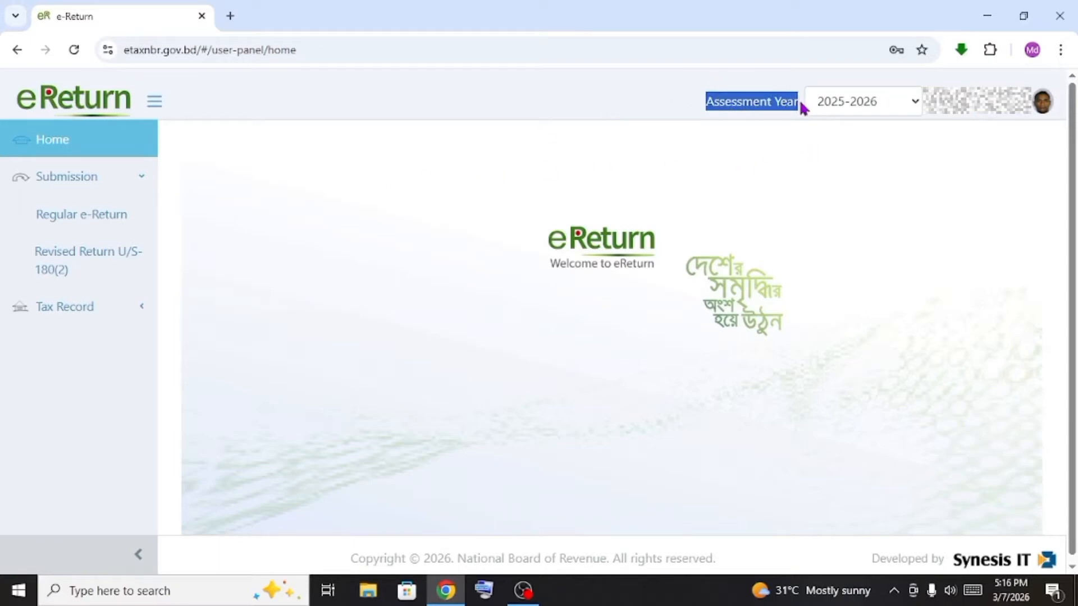
click(835, 172)
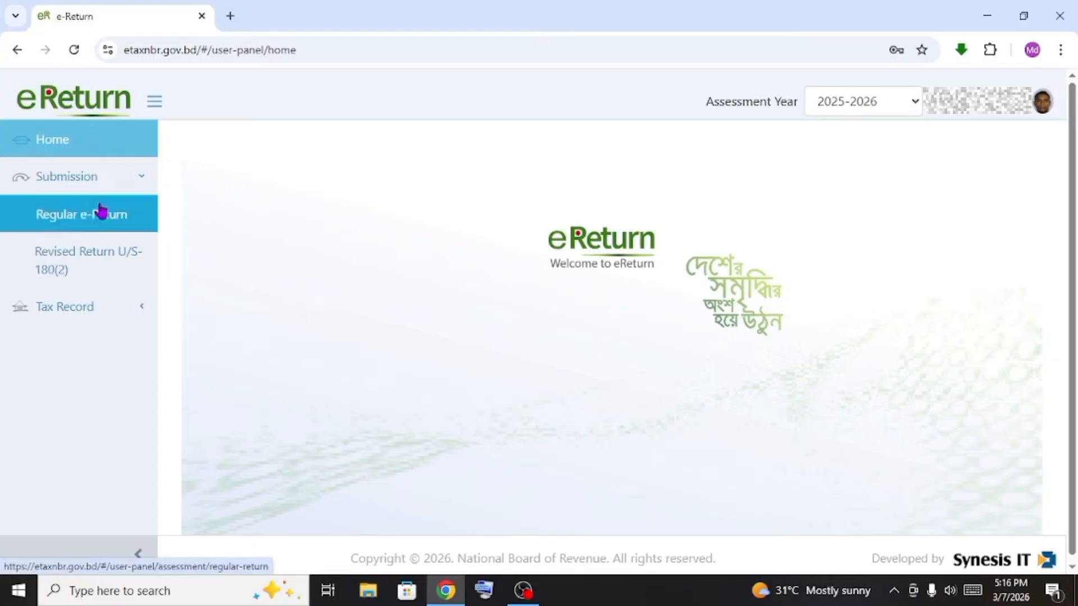
Open the Regular e-Return form and check Self scheme, 2025-2026, income year 01-07-2024 to 30-06-2025
click(76, 226)
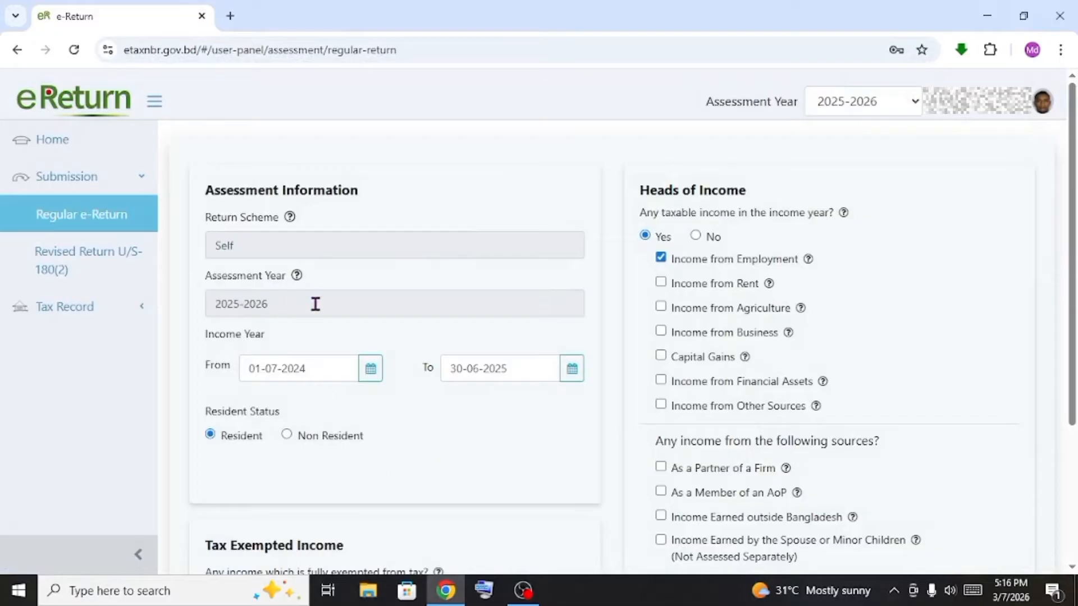
scroll(295, 249, down, 1)
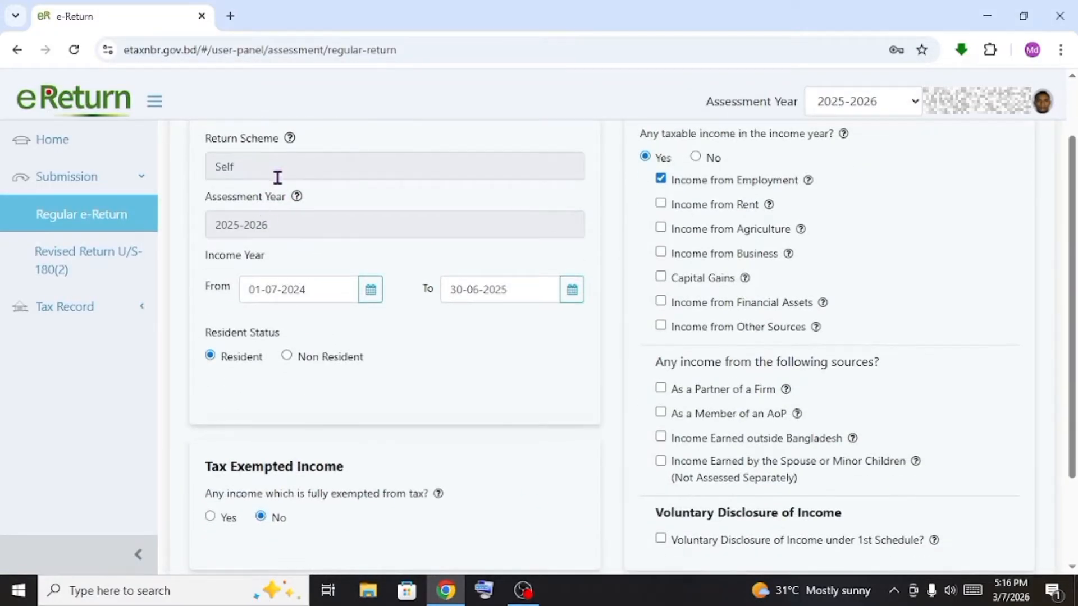
double_click(243, 165)
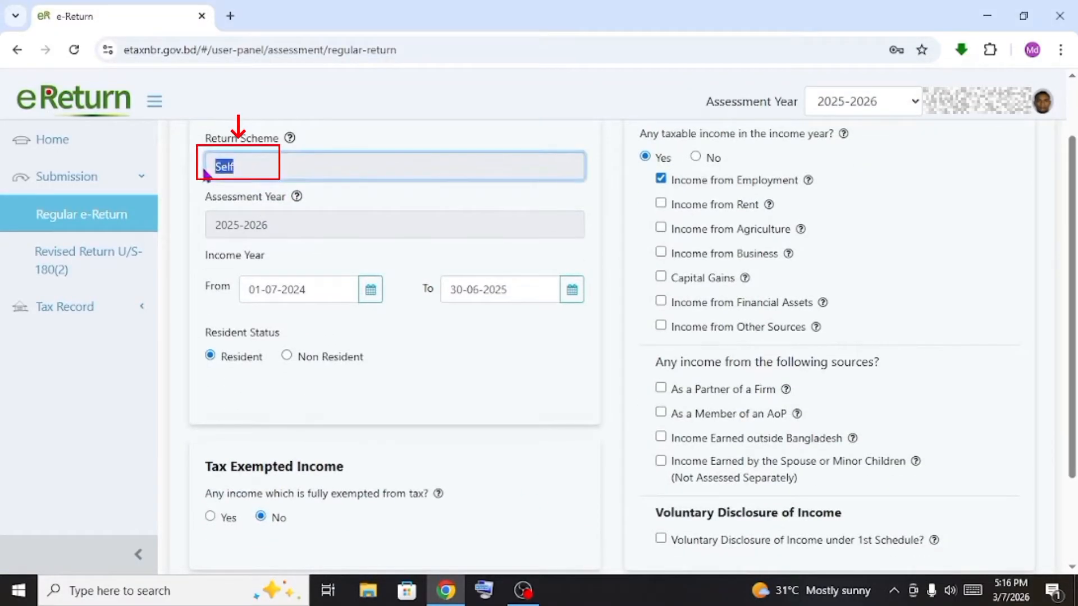
click(261, 225)
triple_click(261, 225)
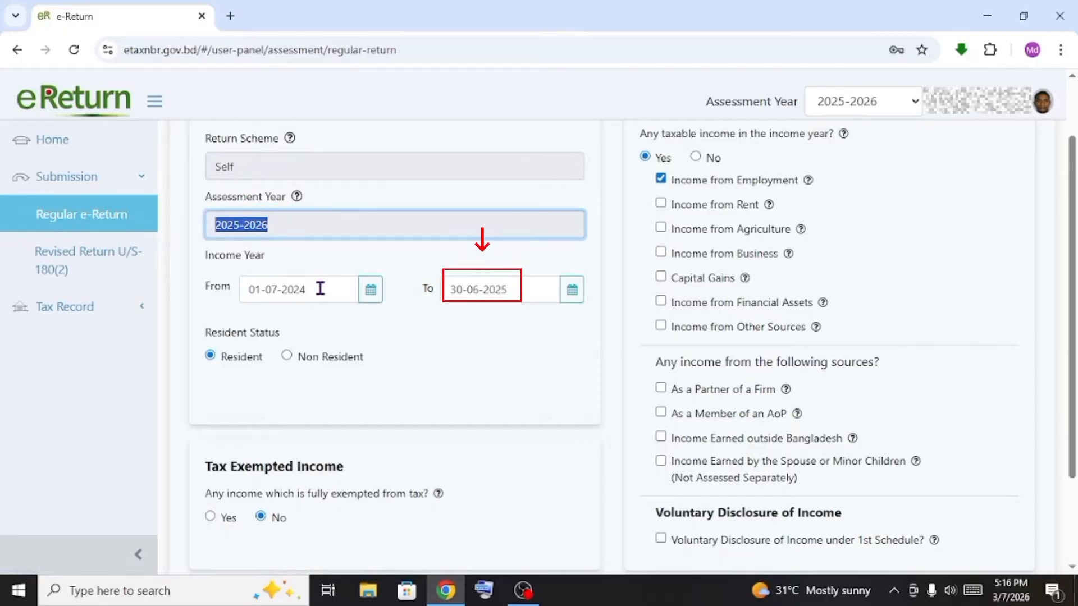
drag(317, 288, 235, 292)
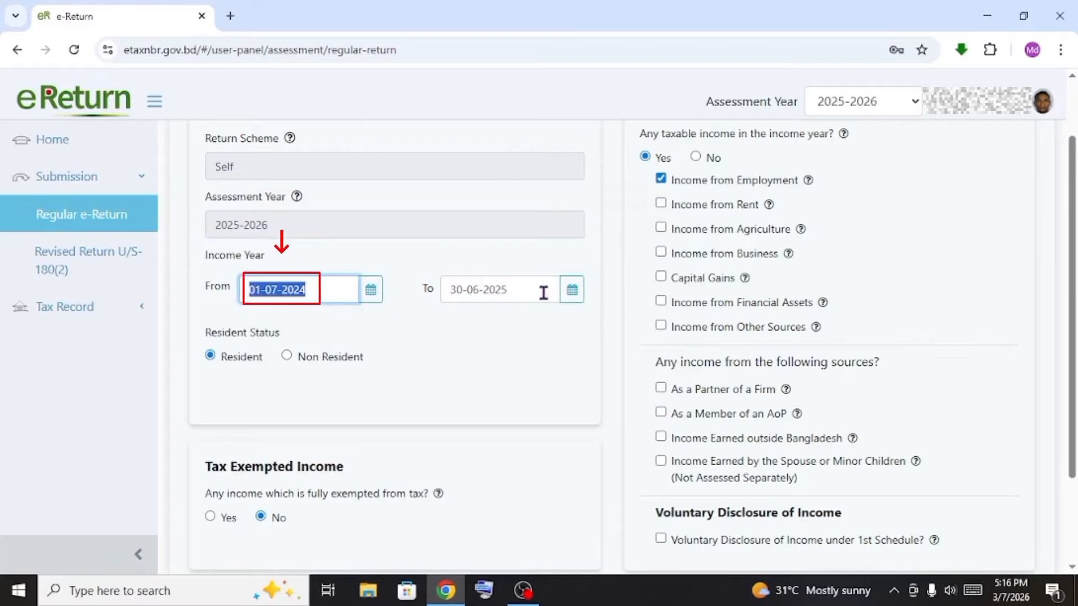
drag(543, 292, 441, 297)
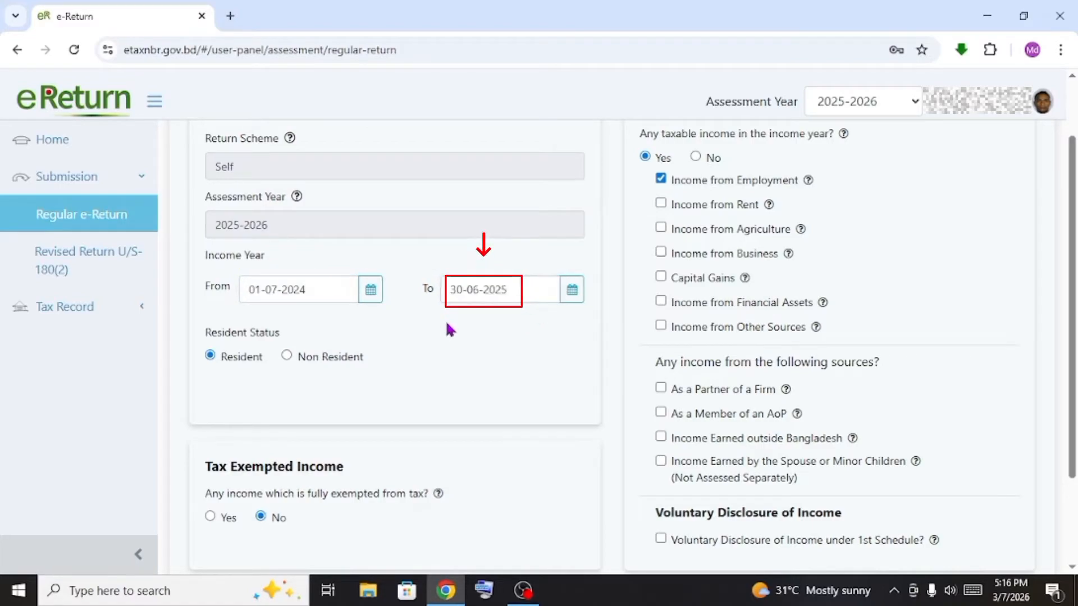
click(413, 339)
Review the Resident Status and Tax Exempted Income answers further down the form
scroll(414, 339, down, 3)
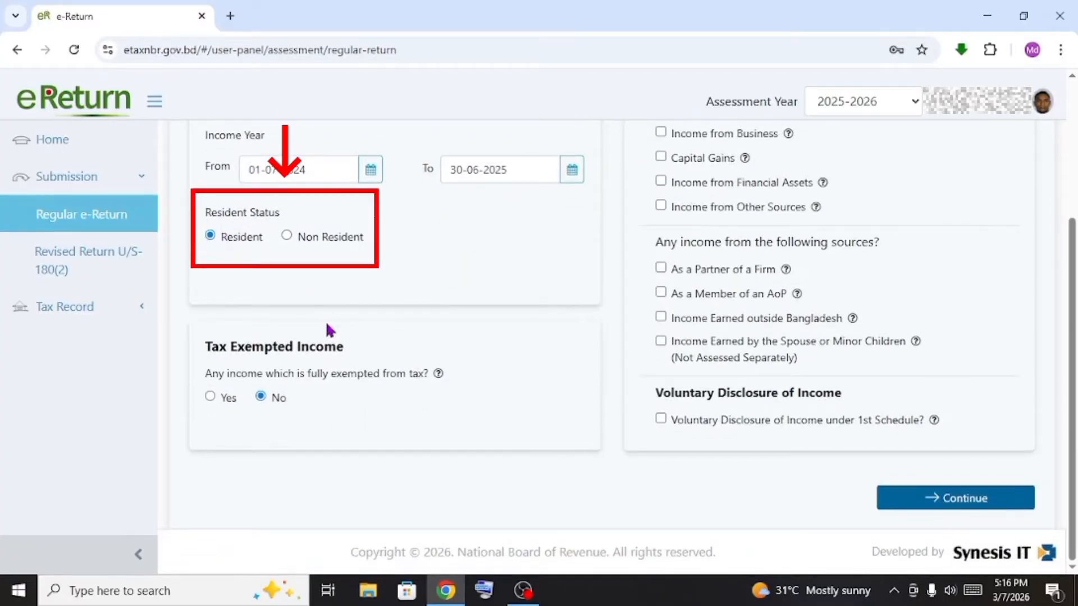
drag(217, 208, 225, 259)
click(226, 258)
scroll(234, 255, up, 3)
scroll(264, 275, down, 3)
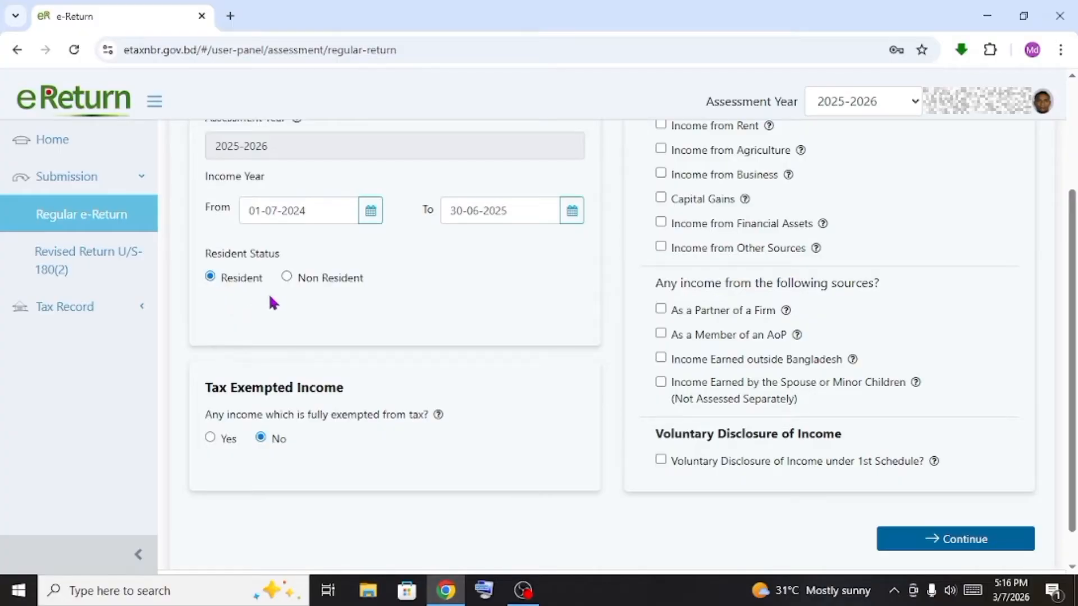
scroll(232, 380, down, 1)
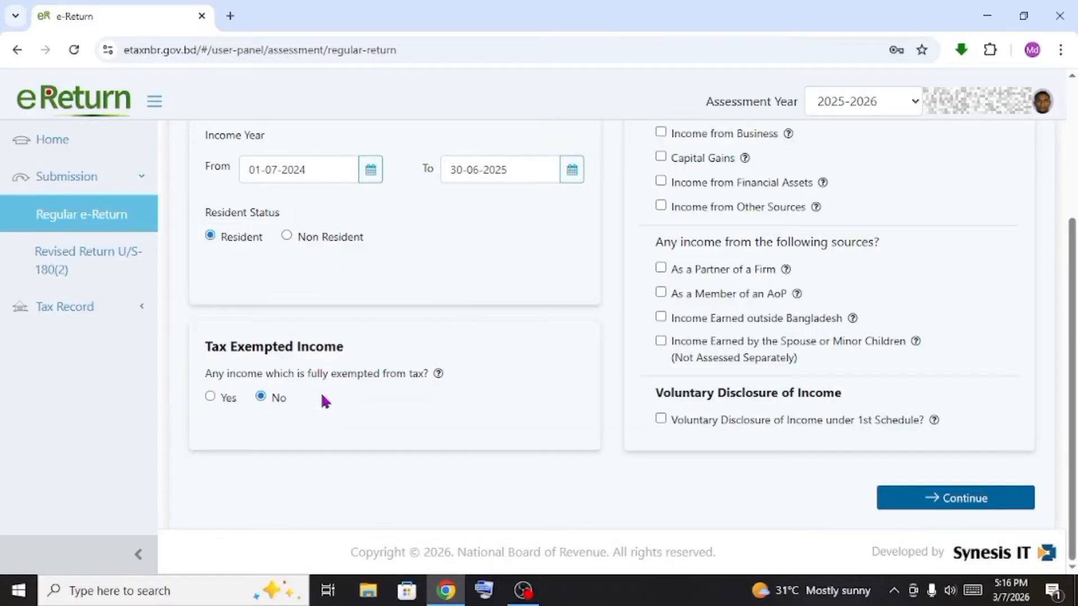
scroll(324, 401, up, 4)
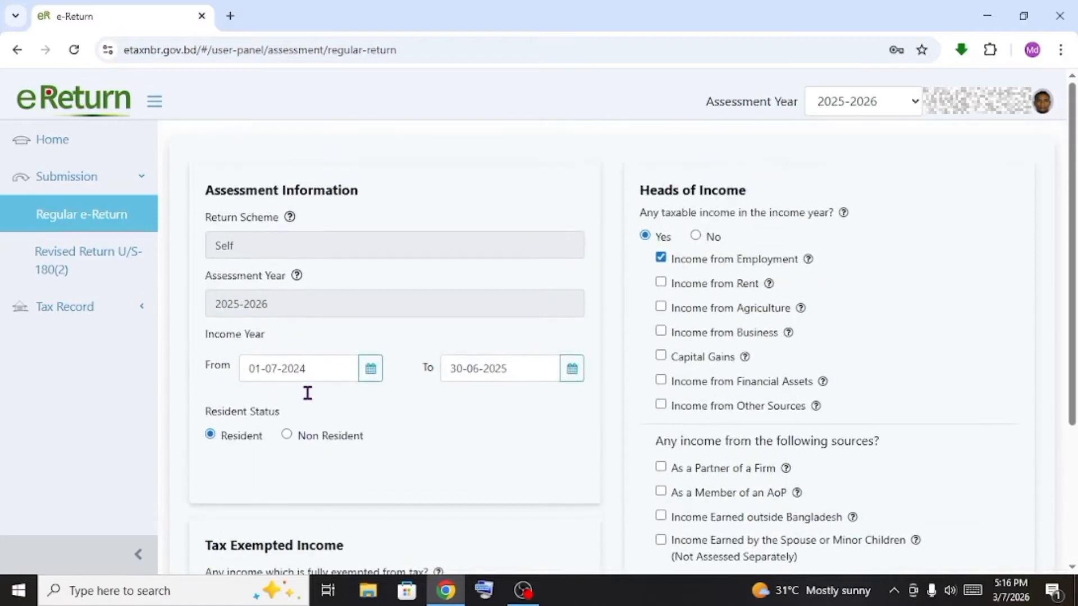
scroll(307, 393, down, 4)
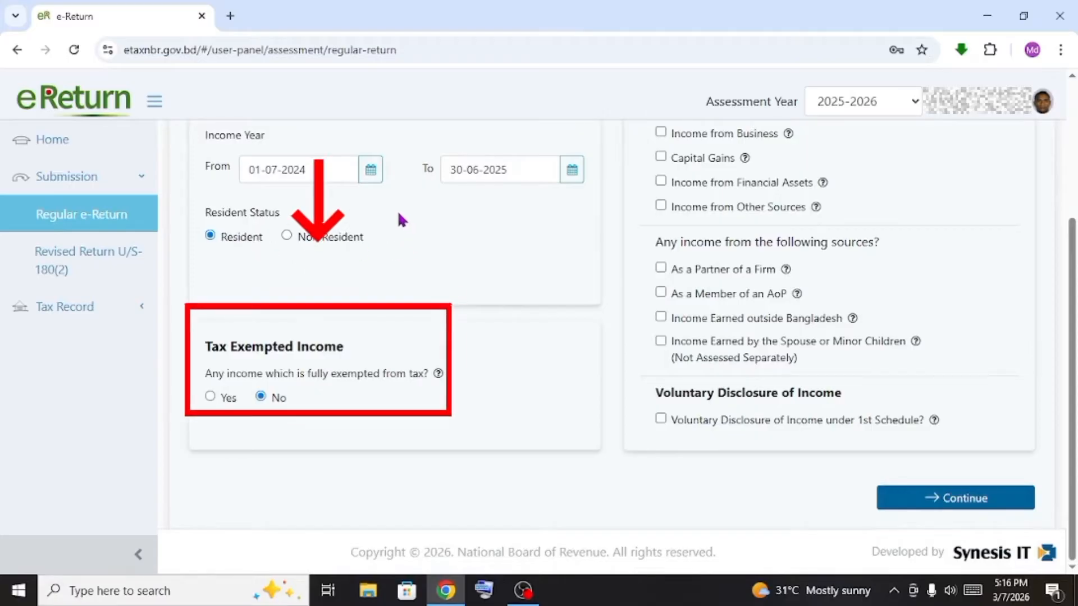
drag(400, 221, 409, 318)
click(412, 320)
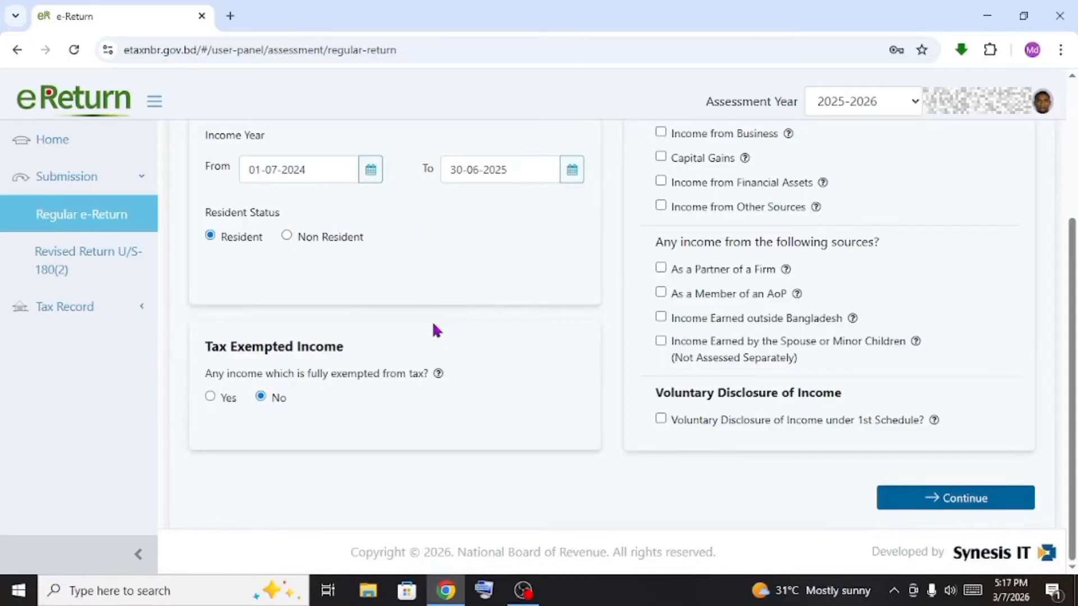
scroll(432, 330, up, 4)
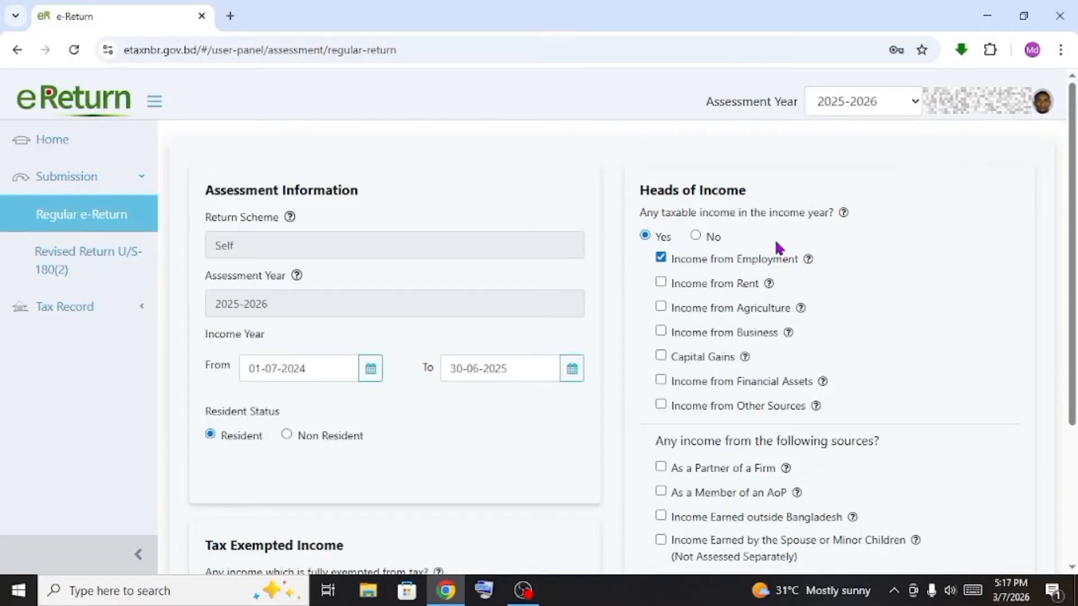
scroll(773, 245, down, 1)
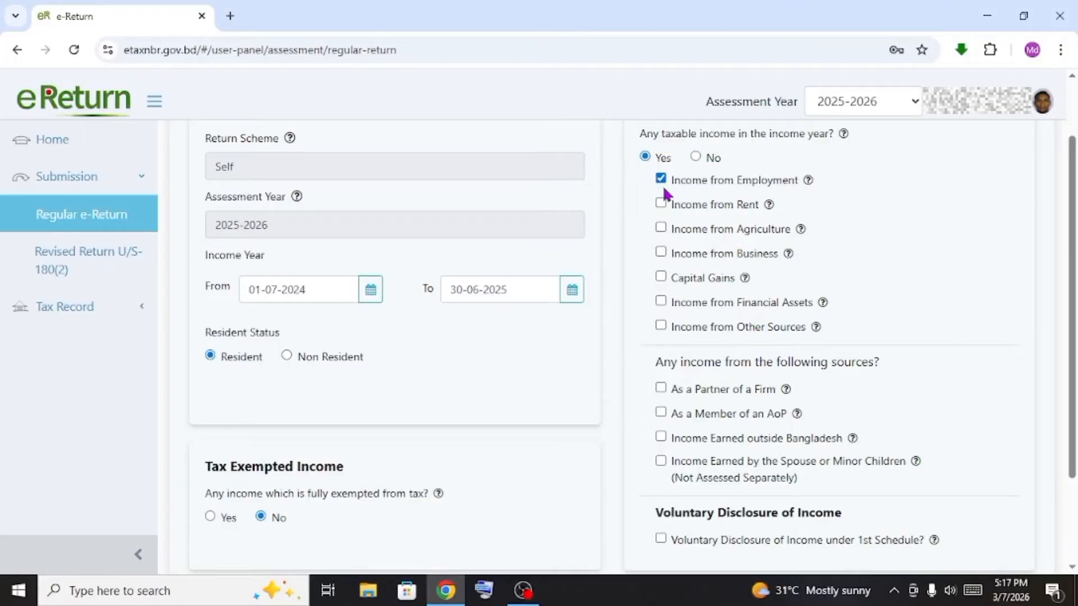
Confirm Income from Employment as the only income head and continue to Additional Information
drag(668, 186, 814, 192)
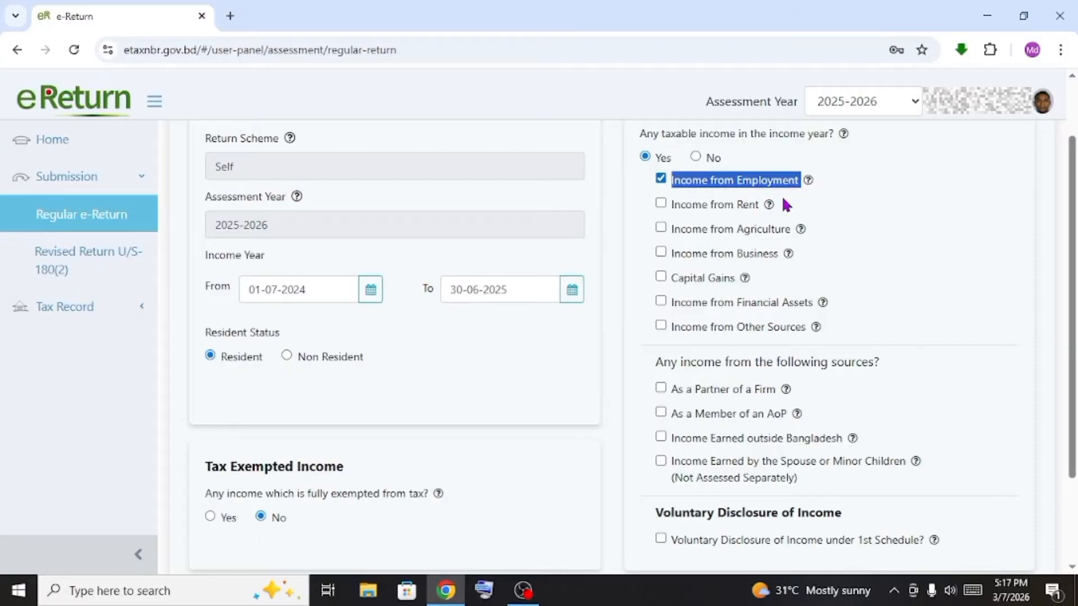
scroll(767, 344, down, 2)
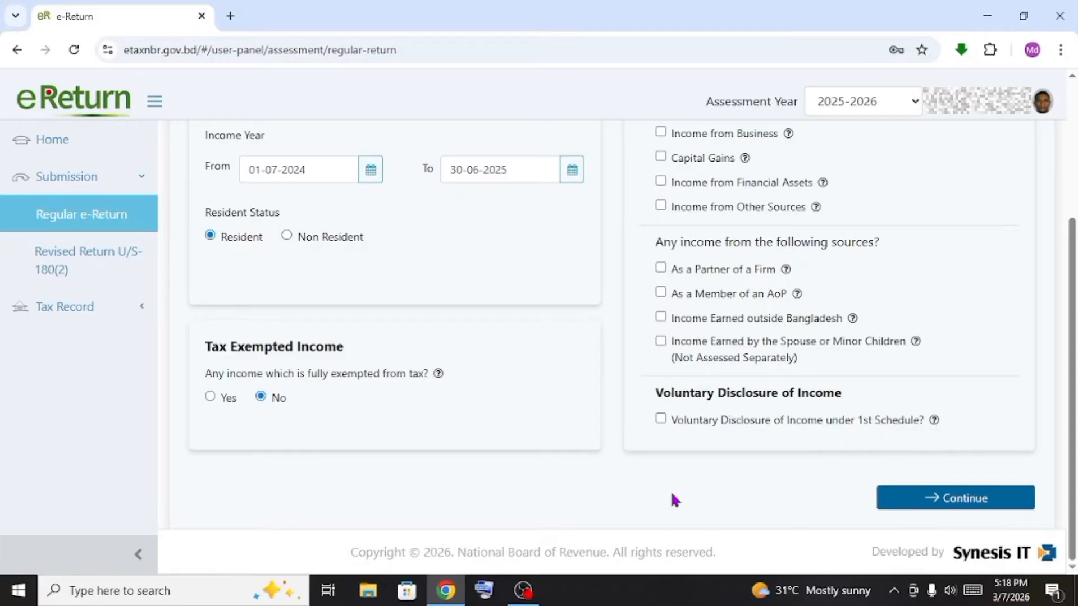
click(926, 507)
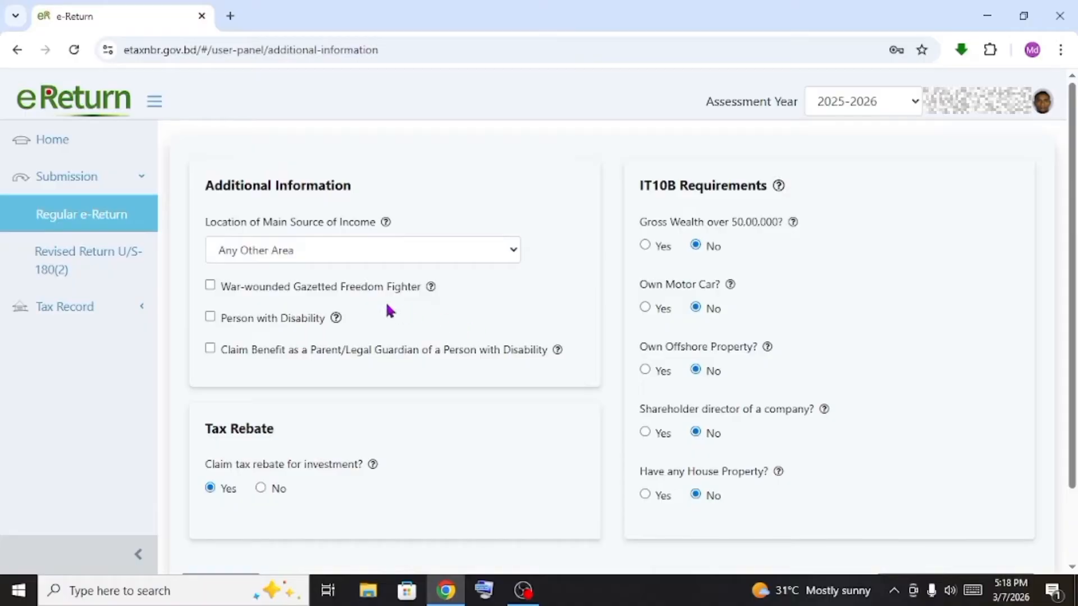
click(453, 252)
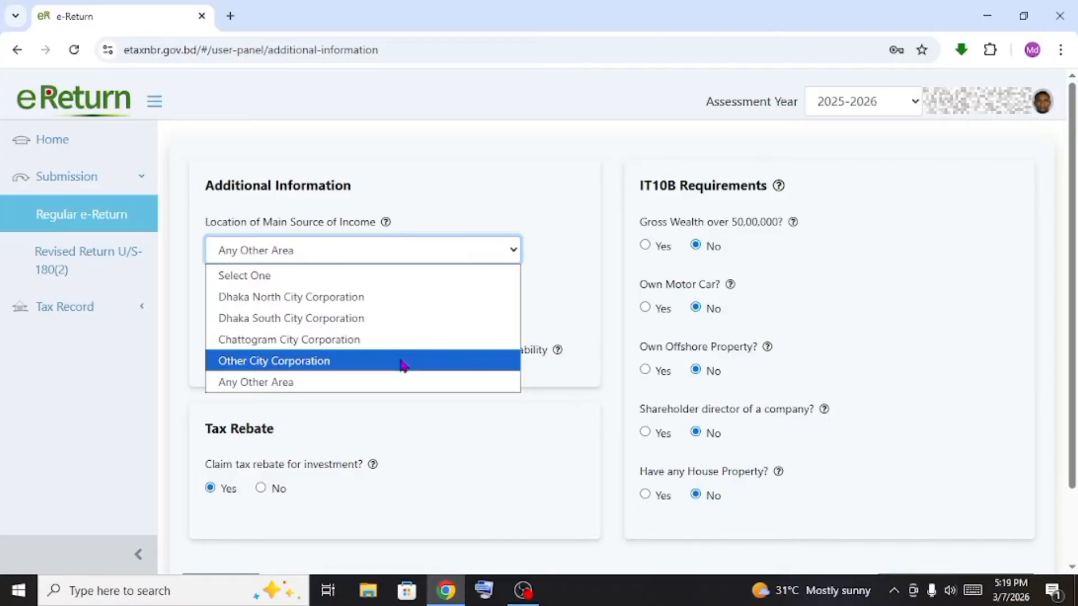
click(373, 382)
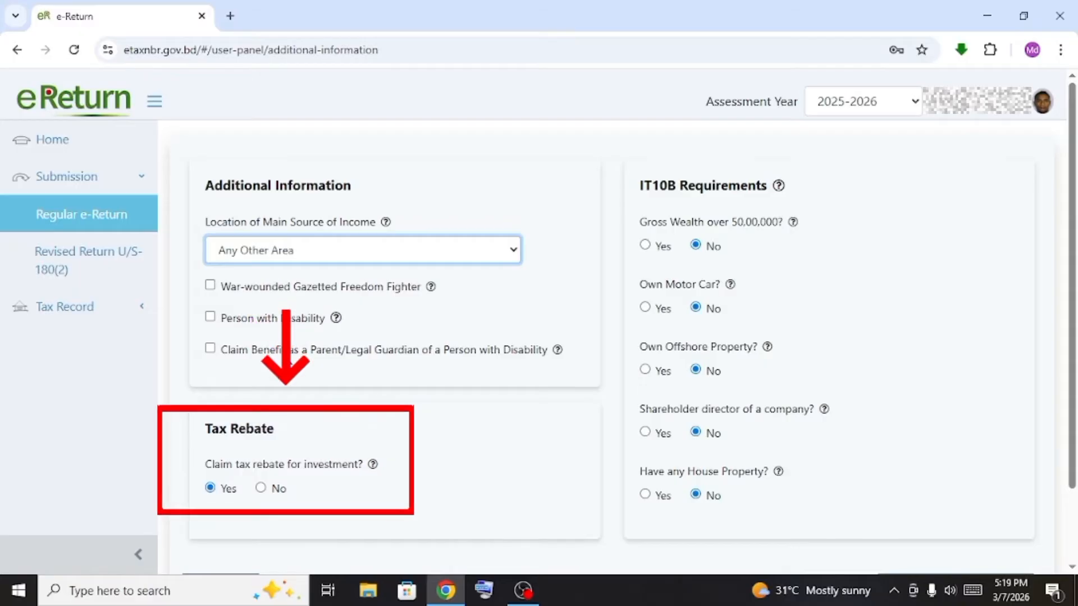
scroll(275, 359, down, 2)
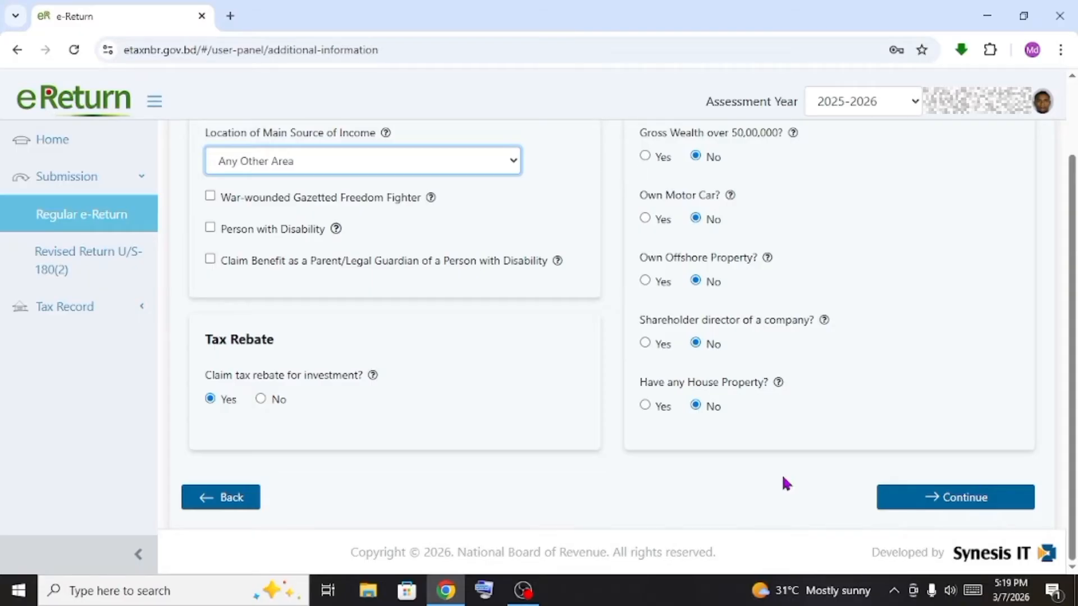
scroll(668, 278, up, 2)
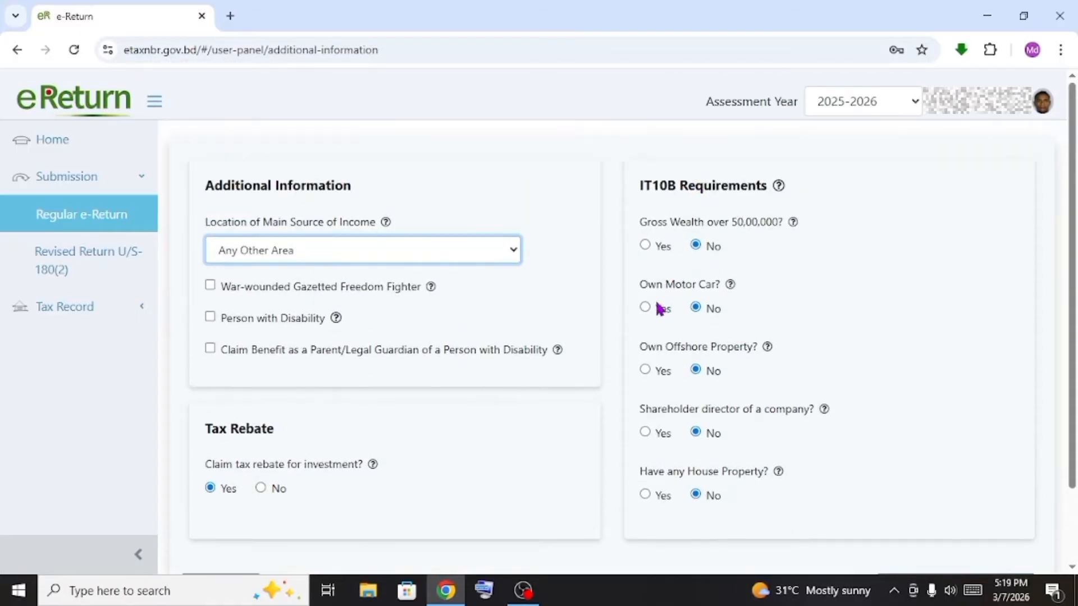
scroll(505, 342, down, 2)
scroll(567, 205, up, 2)
drag(814, 187, 860, 437)
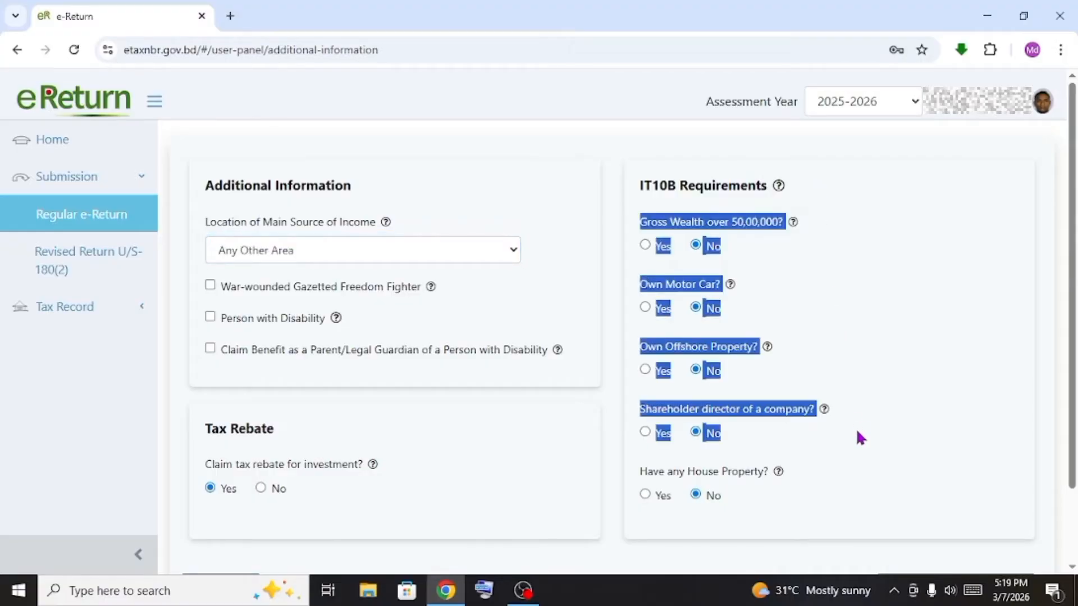
click(909, 301)
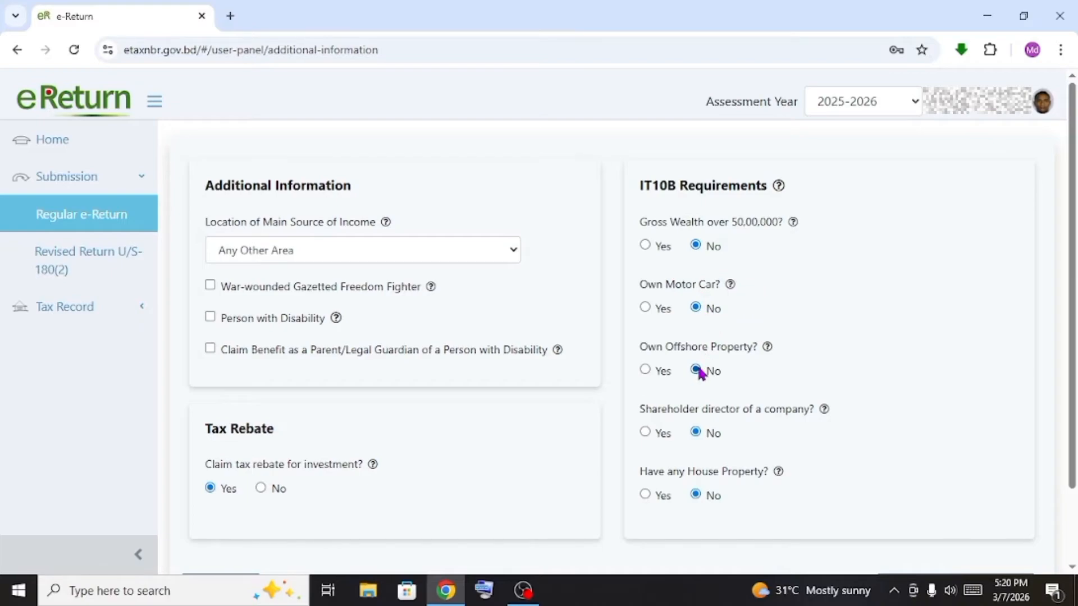
scroll(693, 426, down, 2)
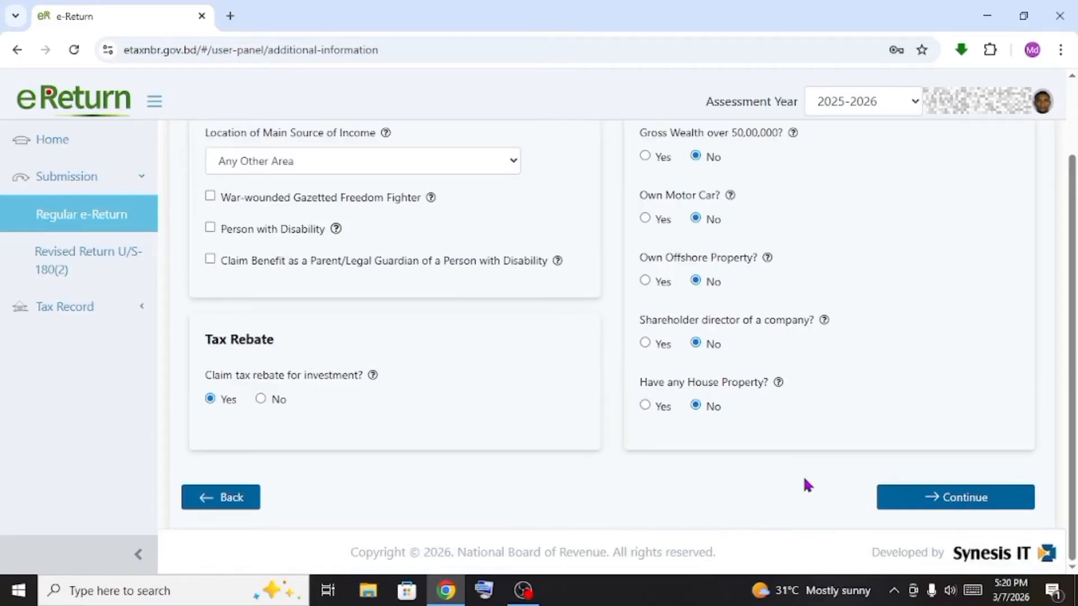
On Income Details, keep Government Pay Scale (Payment through iBAS++) for the Bangladesh Army entry
click(961, 501)
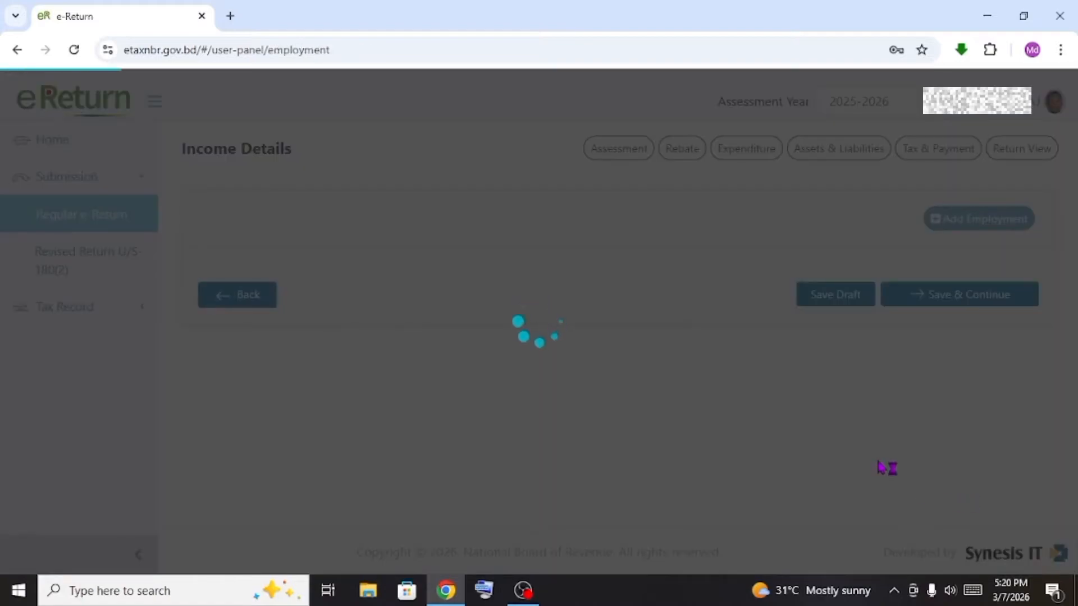
scroll(258, 392, down, 4)
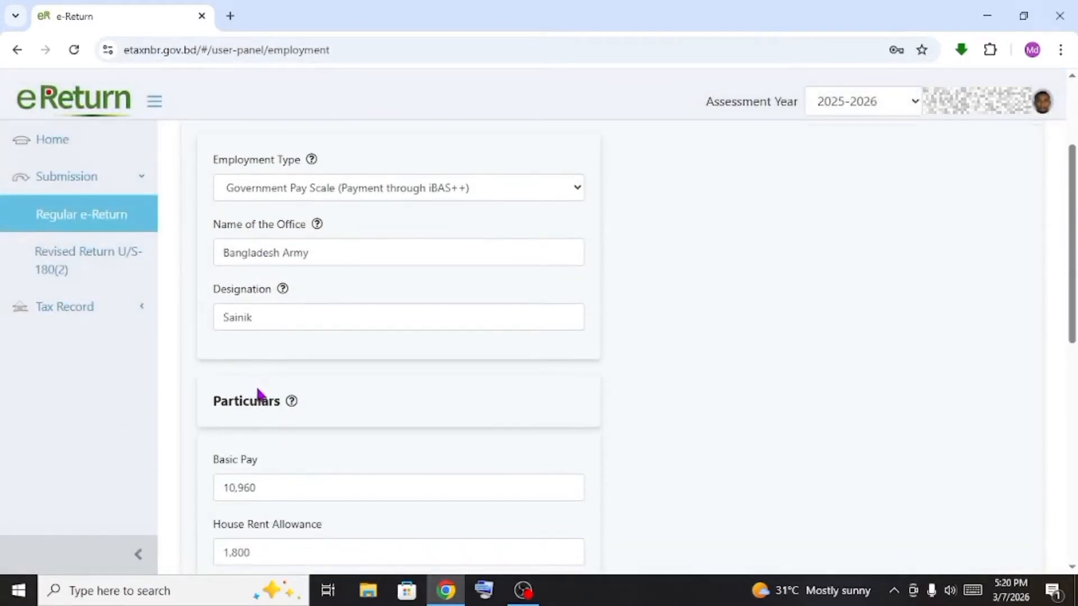
scroll(256, 390, up, 4)
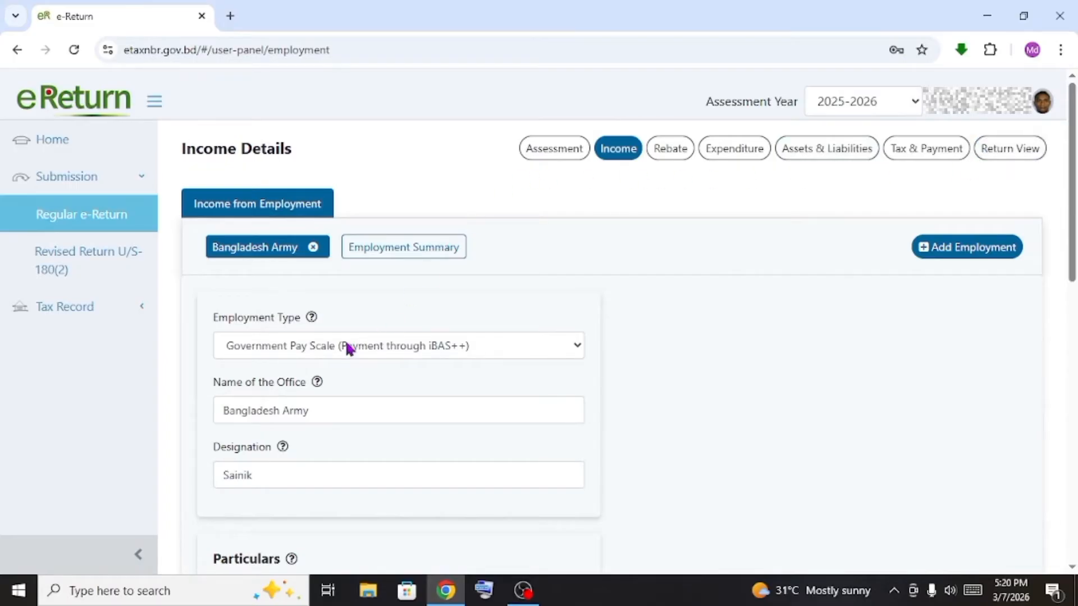
mouse_move(313, 318)
click(447, 345)
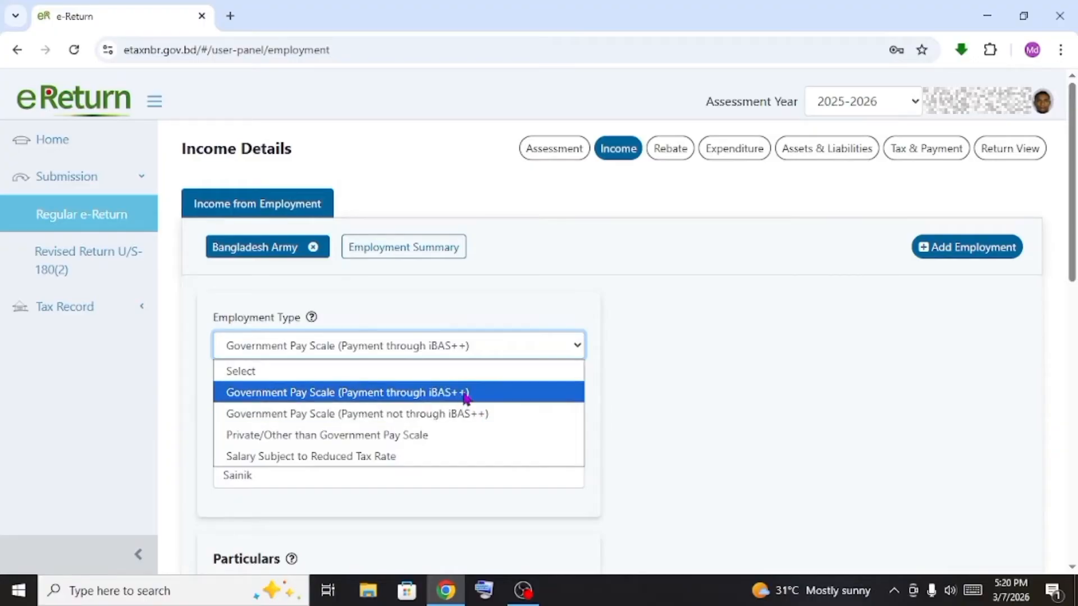
click(671, 359)
scroll(671, 359, down, 1)
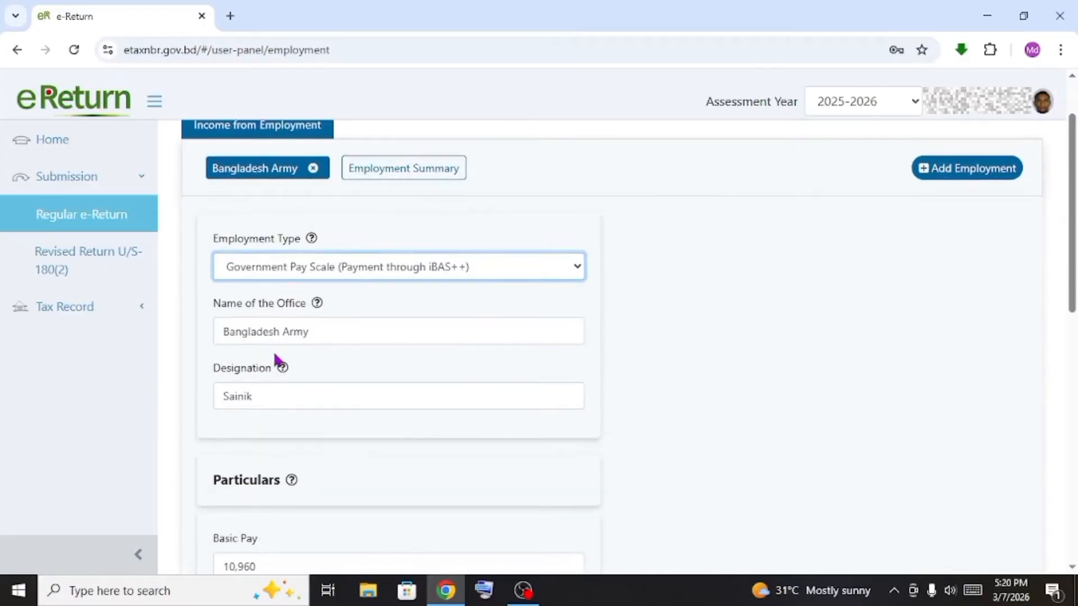
click(545, 277)
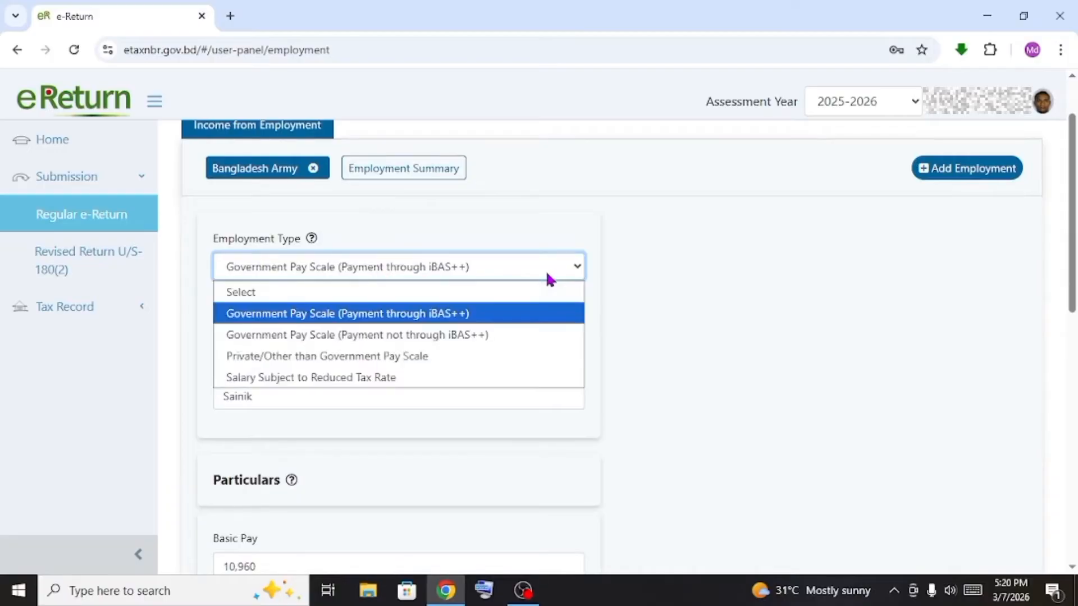
click(538, 313)
scroll(515, 313, up, 1)
scroll(503, 312, down, 3)
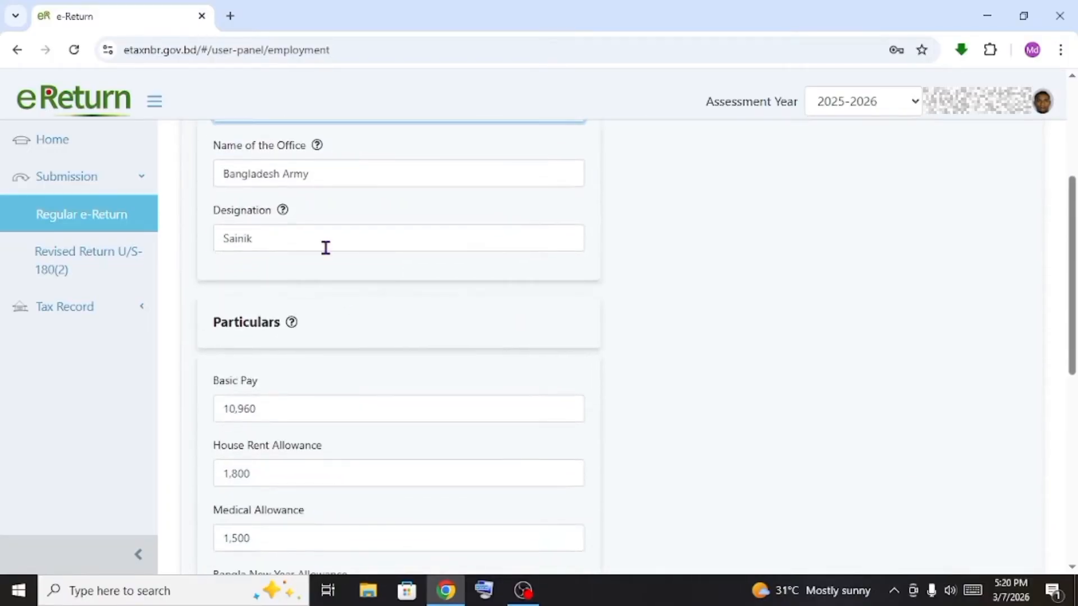
scroll(326, 247, up, 3)
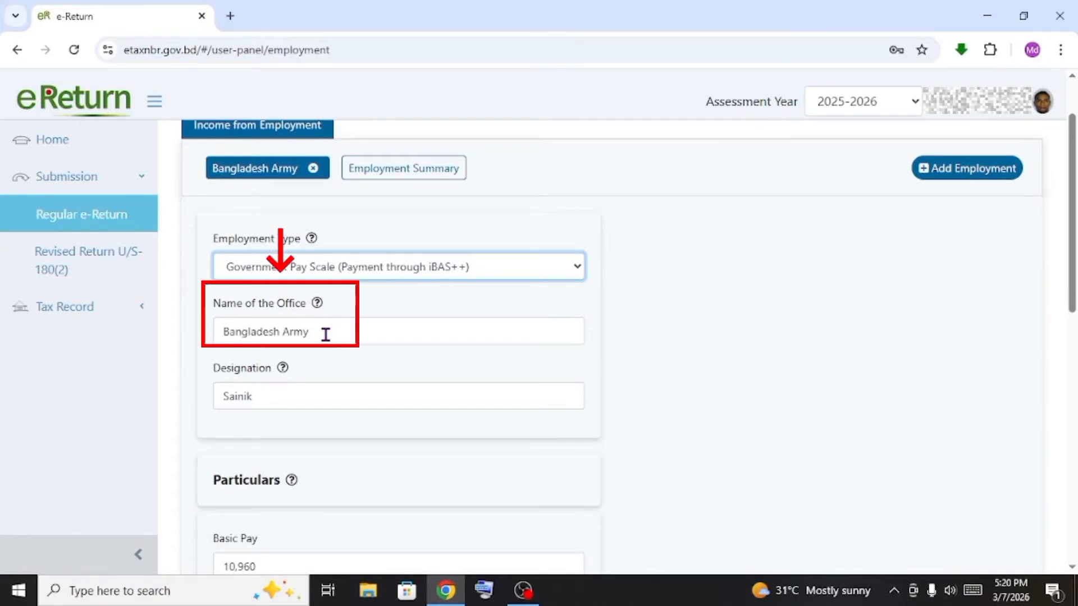
Append 'barisal cantoonment' so the office reads 'Bangladesh Army barisal cantoonment'
click(326, 335)
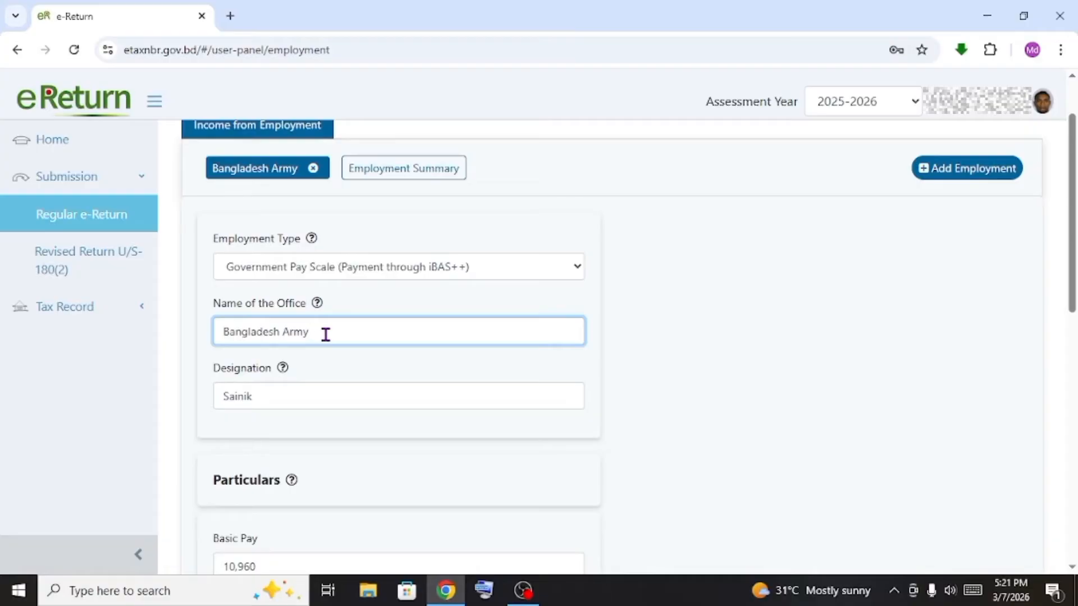
text(9)
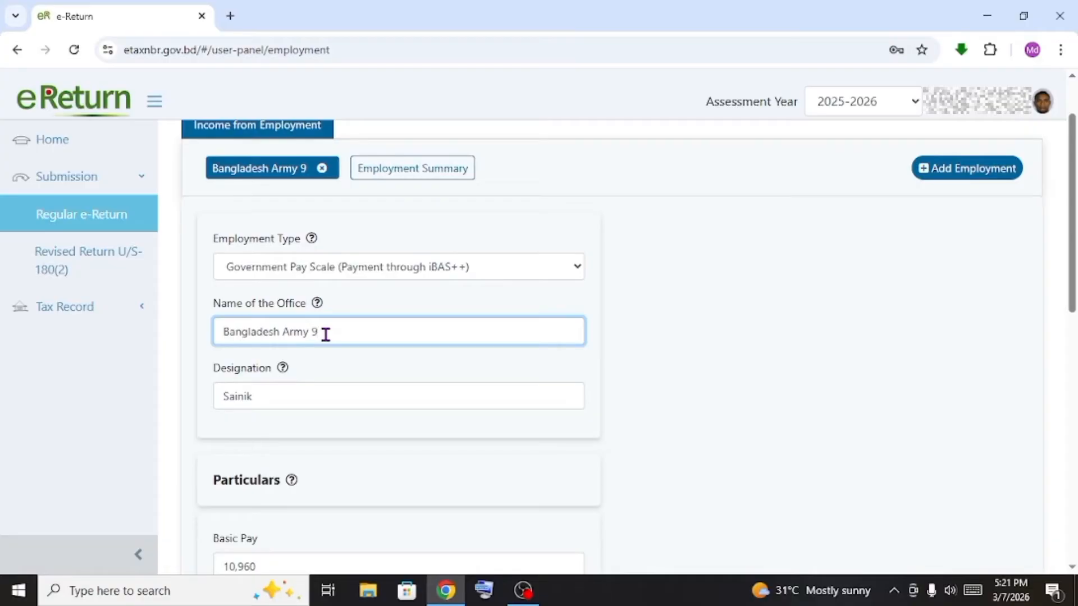
key(BackSpace)
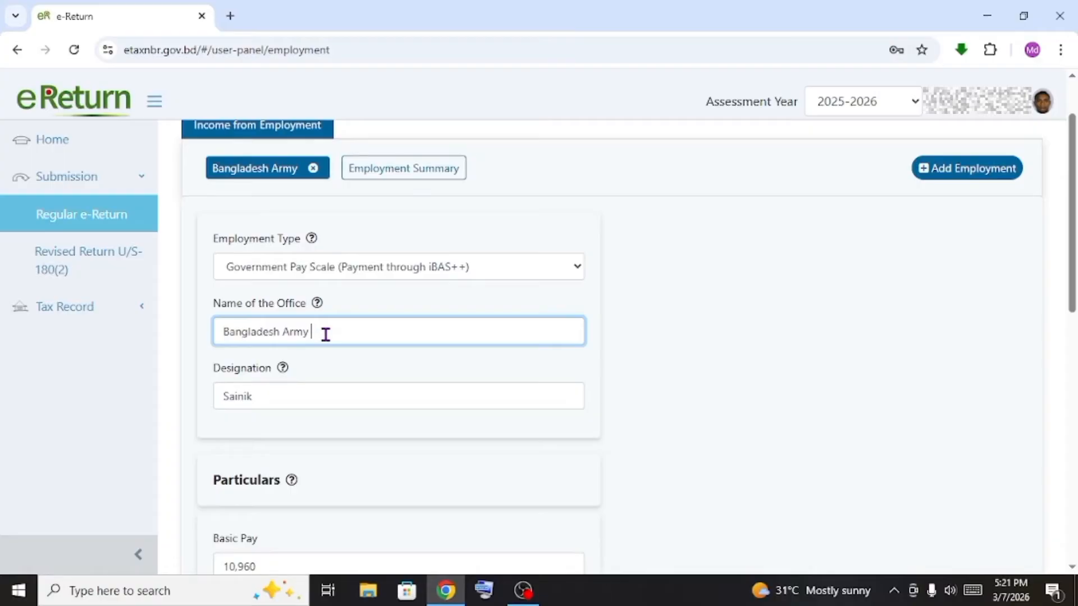
text(barisal cant)
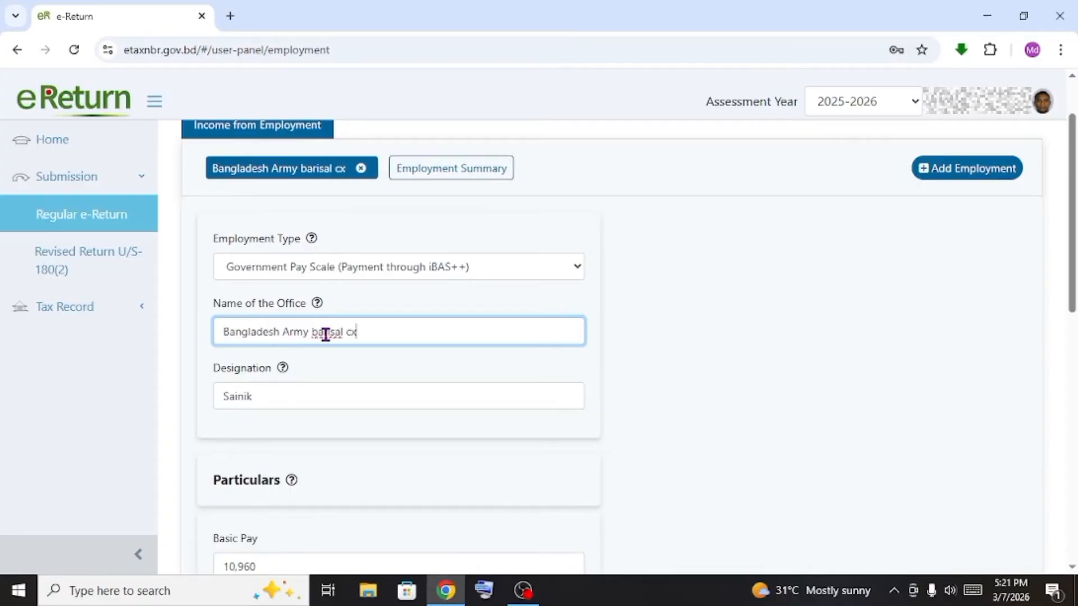
text(oonment)
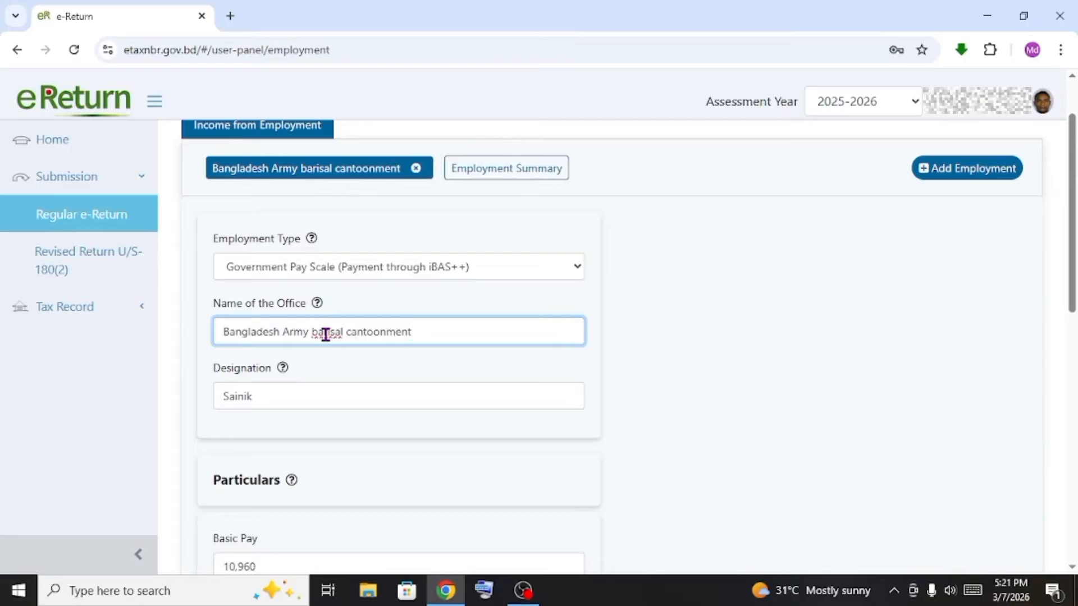
click(293, 397)
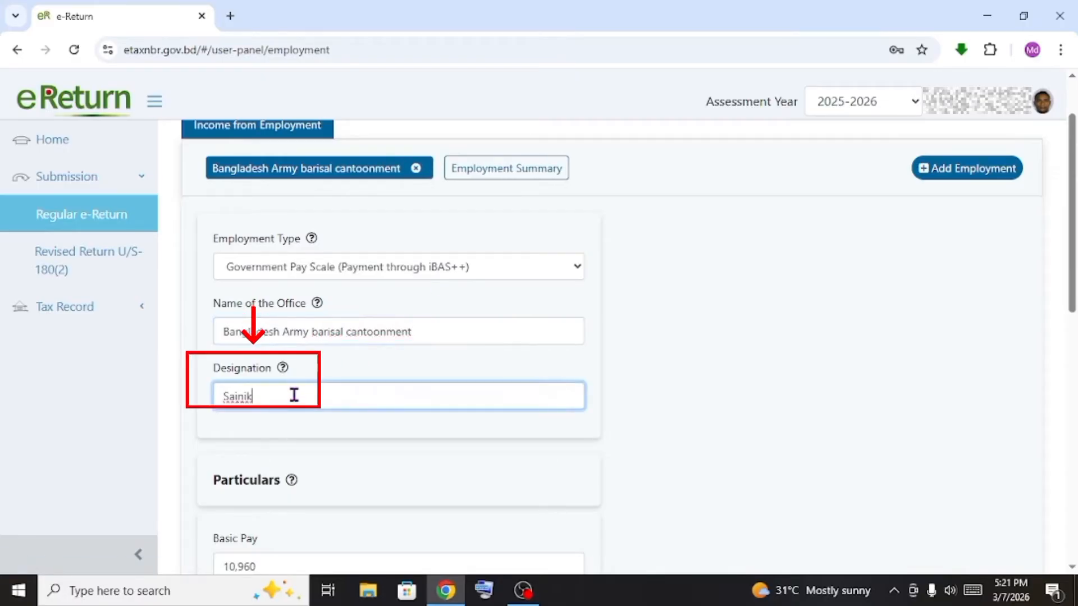
scroll(291, 397, down, 3)
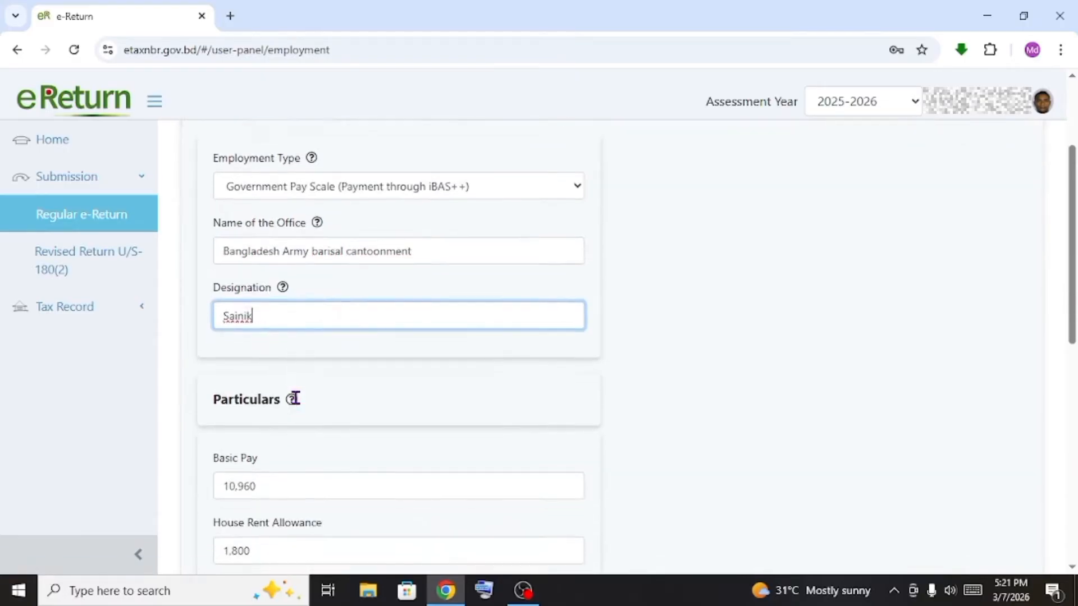
scroll(275, 395, up, 4)
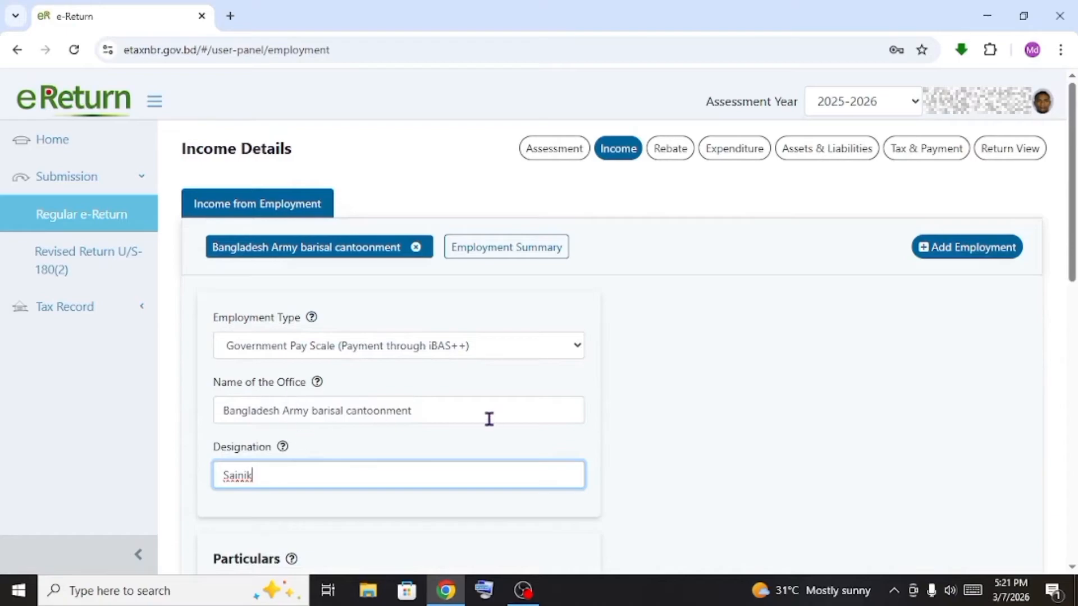
scroll(471, 417, down, 1)
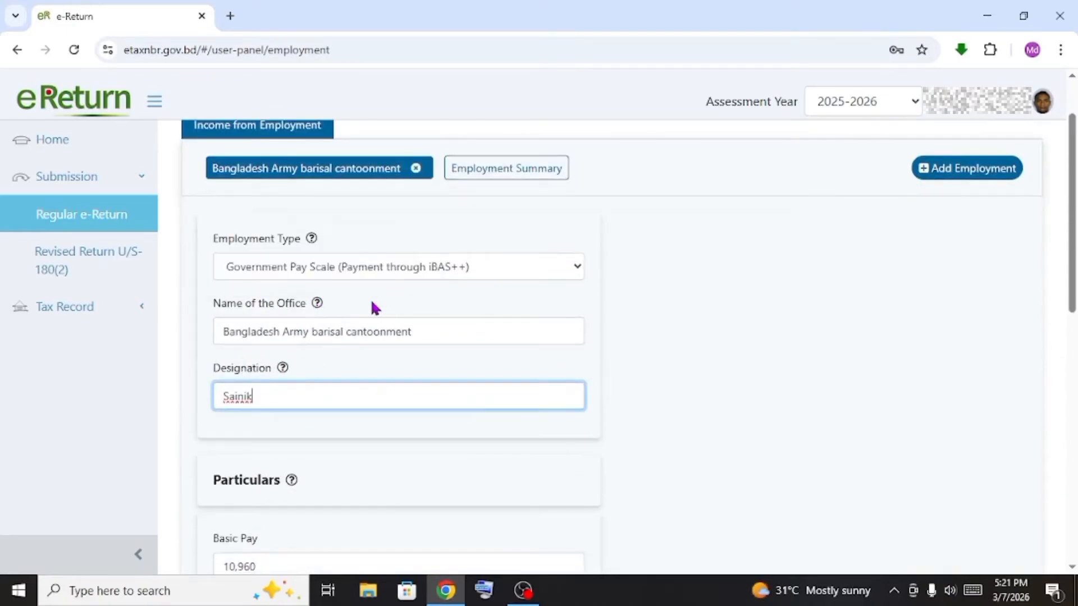
scroll(363, 339, down, 2)
scroll(308, 385, down, 1)
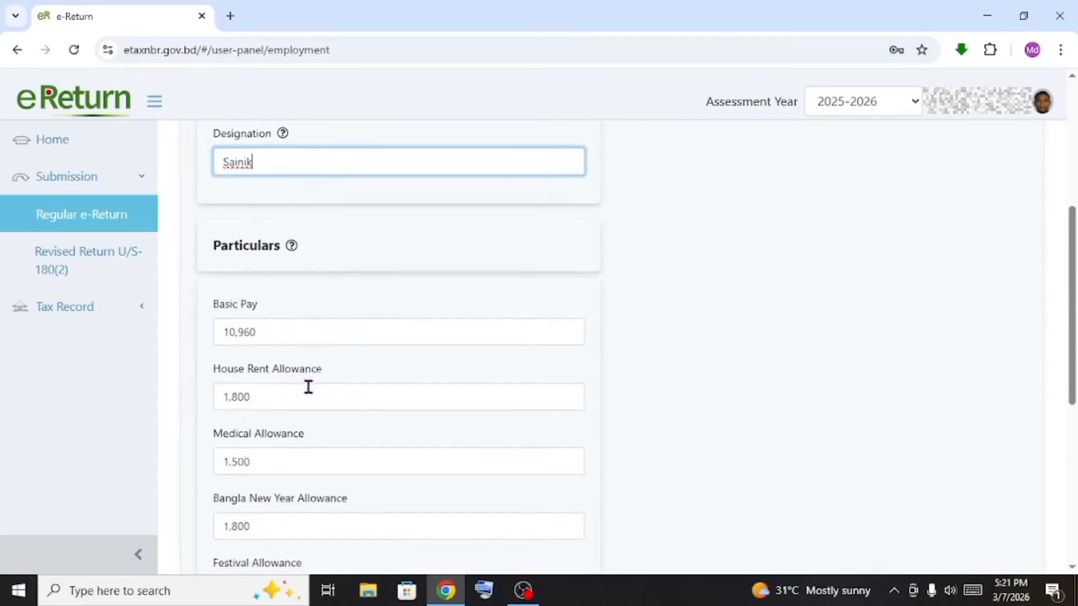
Delete the old Basic Pay of 10,960 and clear the Medical Allowance amount
drag(266, 330, 206, 327)
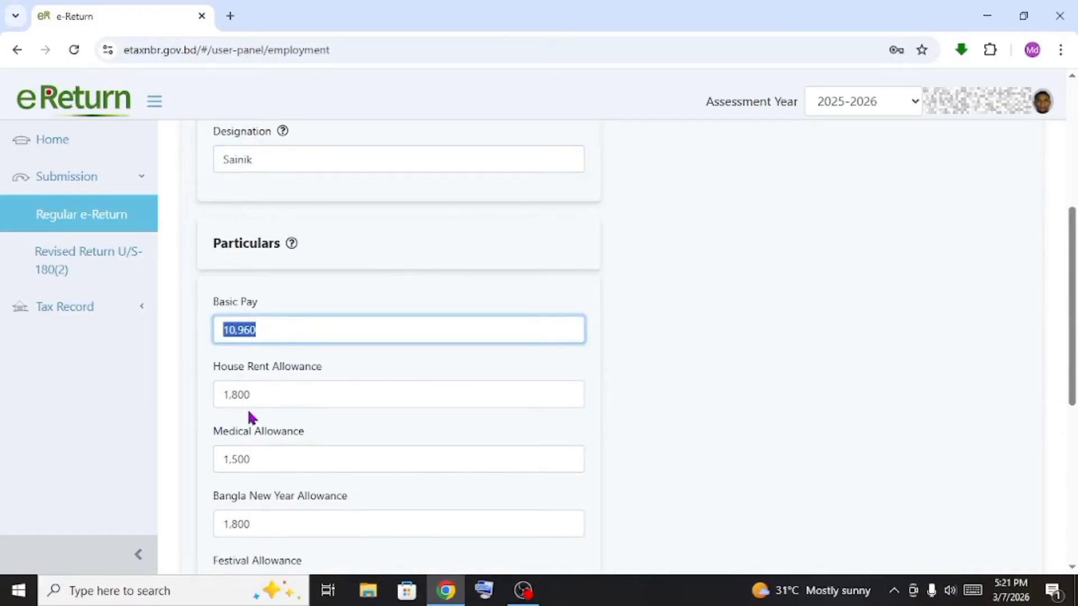
drag(281, 393, 211, 394)
click(305, 468)
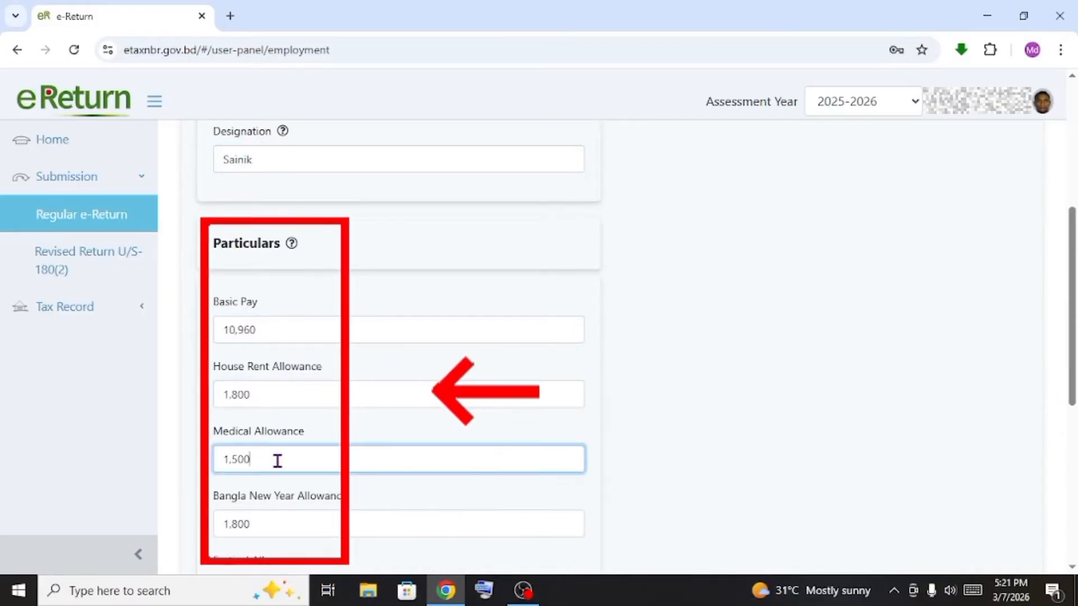
scroll(276, 457, down, 2)
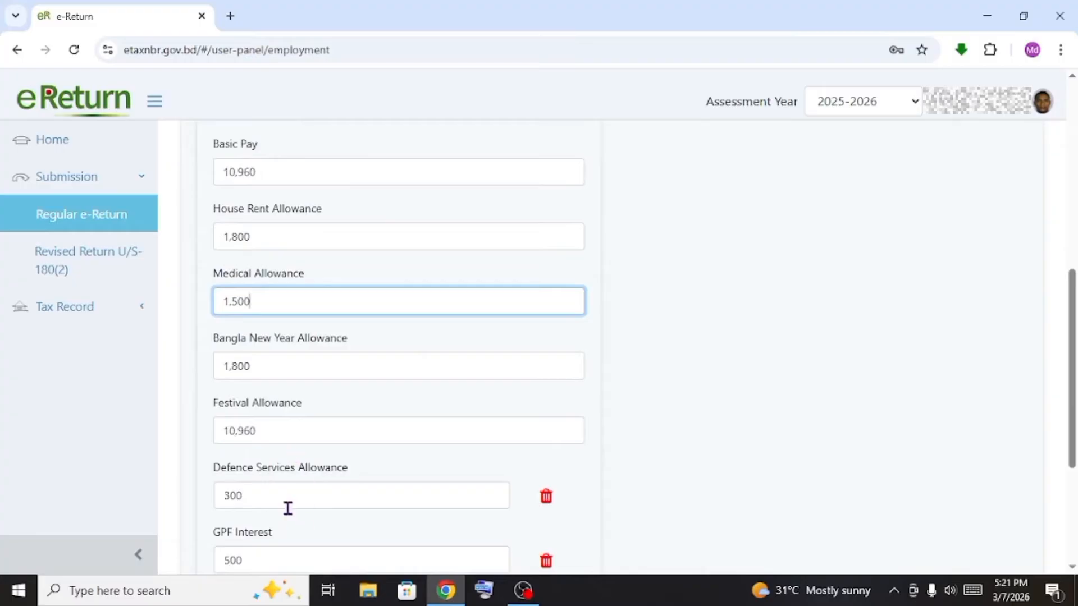
scroll(287, 508, down, 2)
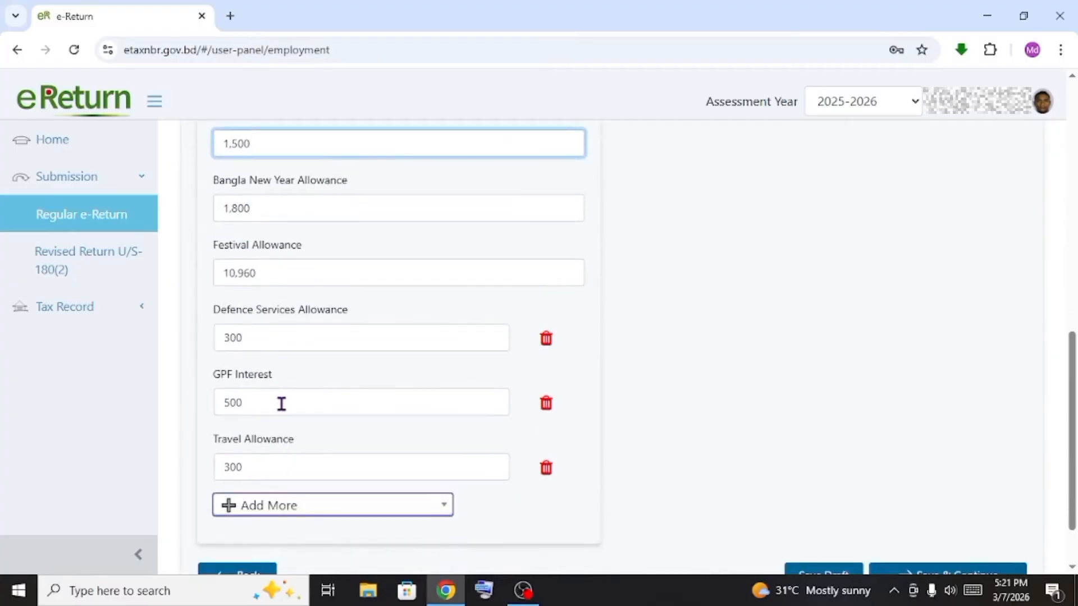
double_click(241, 467)
scroll(462, 351, up, 4)
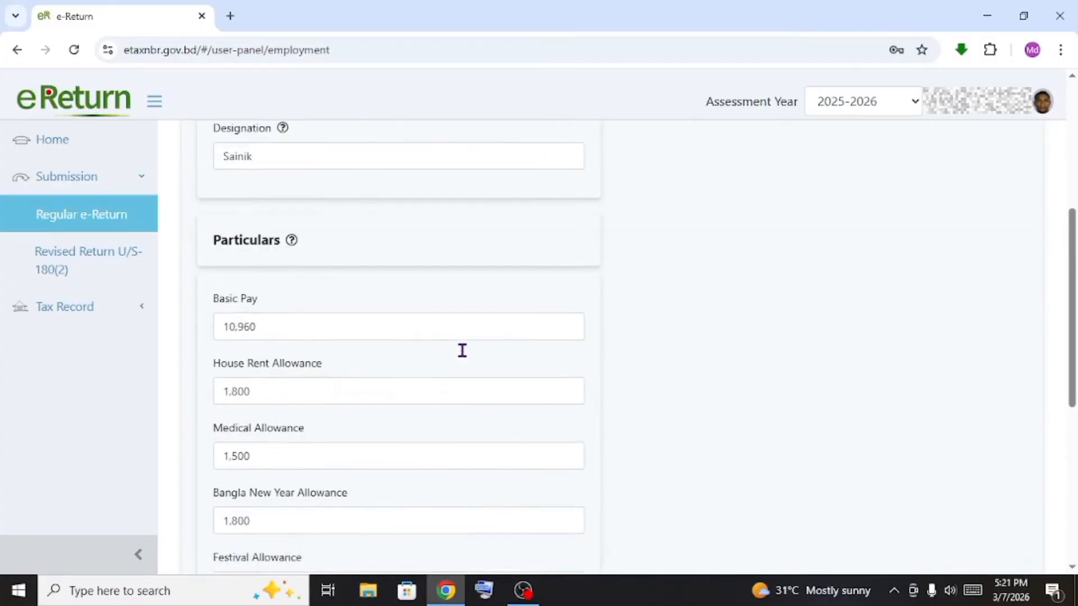
scroll(412, 359, up, 3)
scroll(342, 376, down, 3)
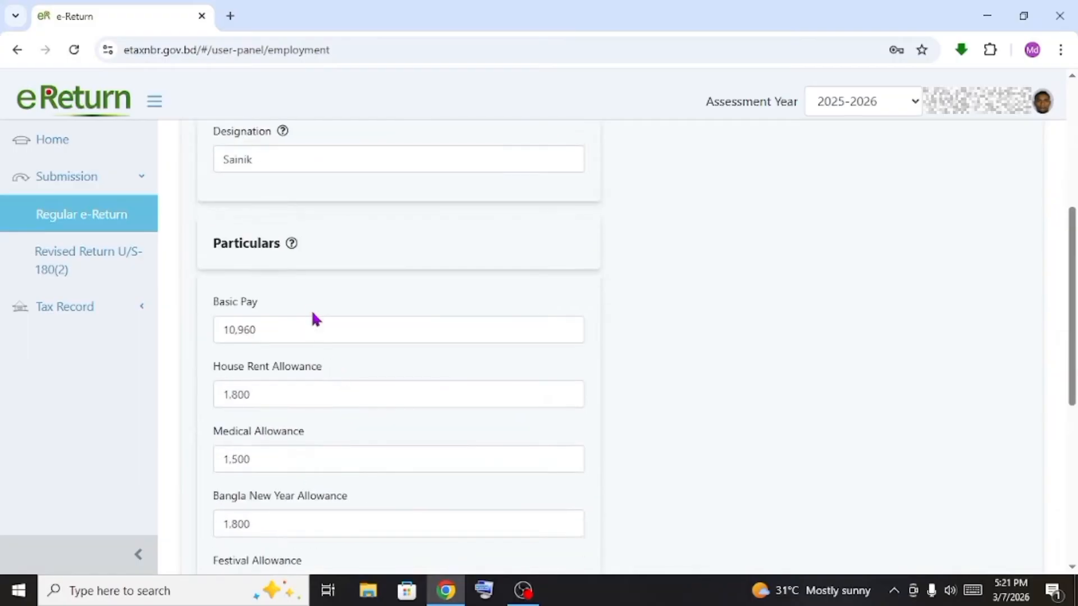
drag(313, 327, 229, 324)
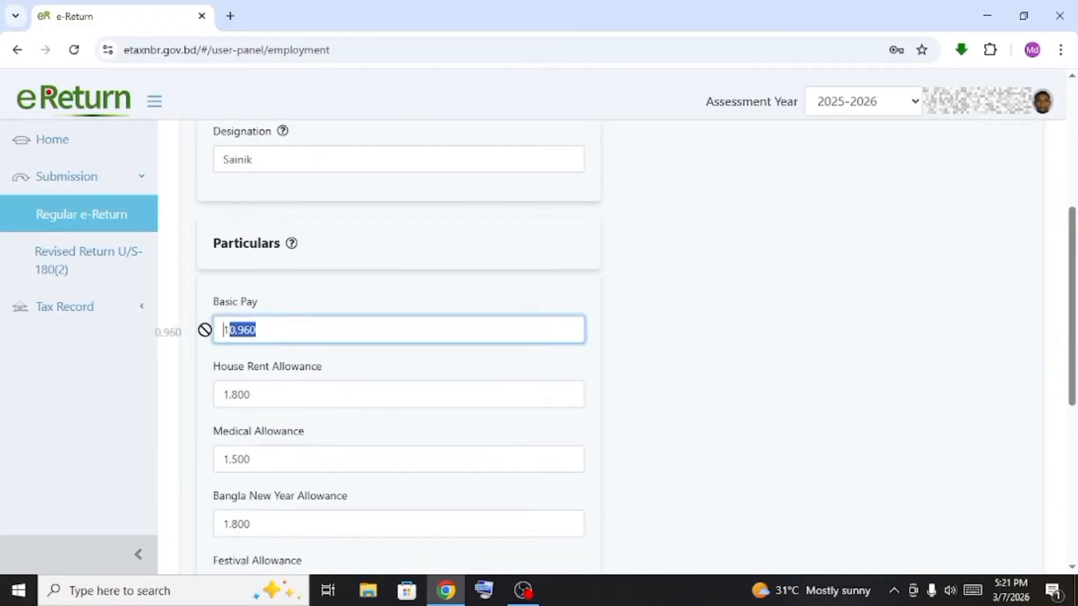
click(259, 331)
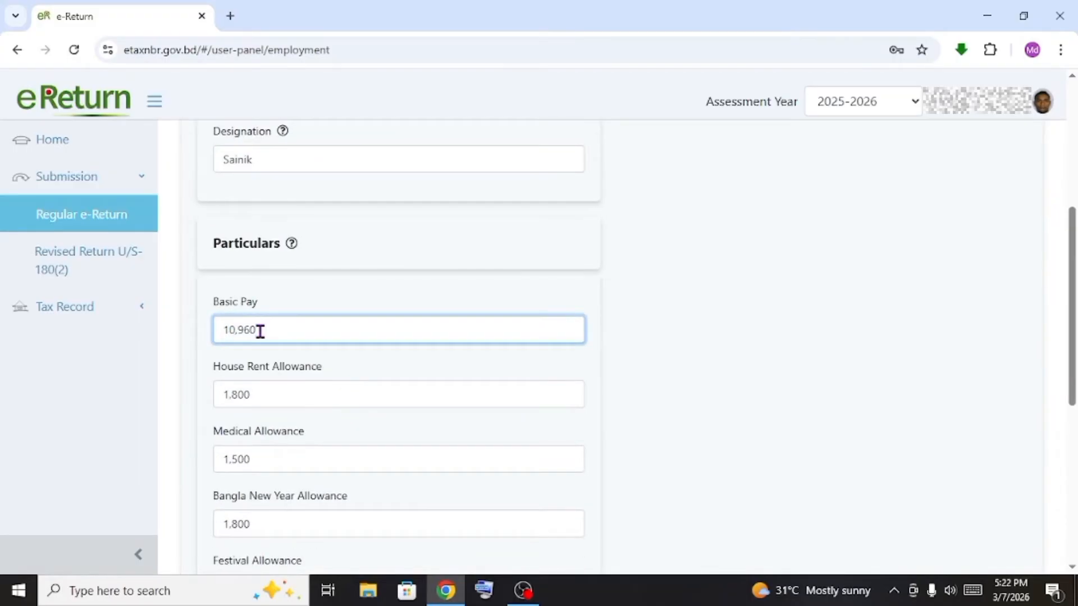
drag(260, 332, 214, 331)
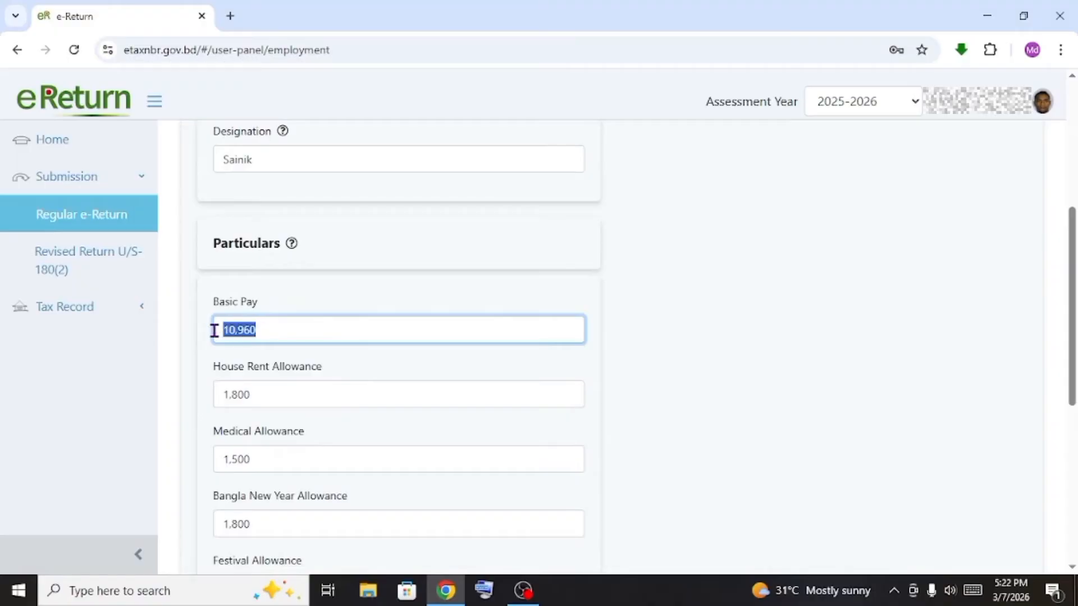
key(BackSpace)
key(Tab)
key(Tab)
key(BackSpace)
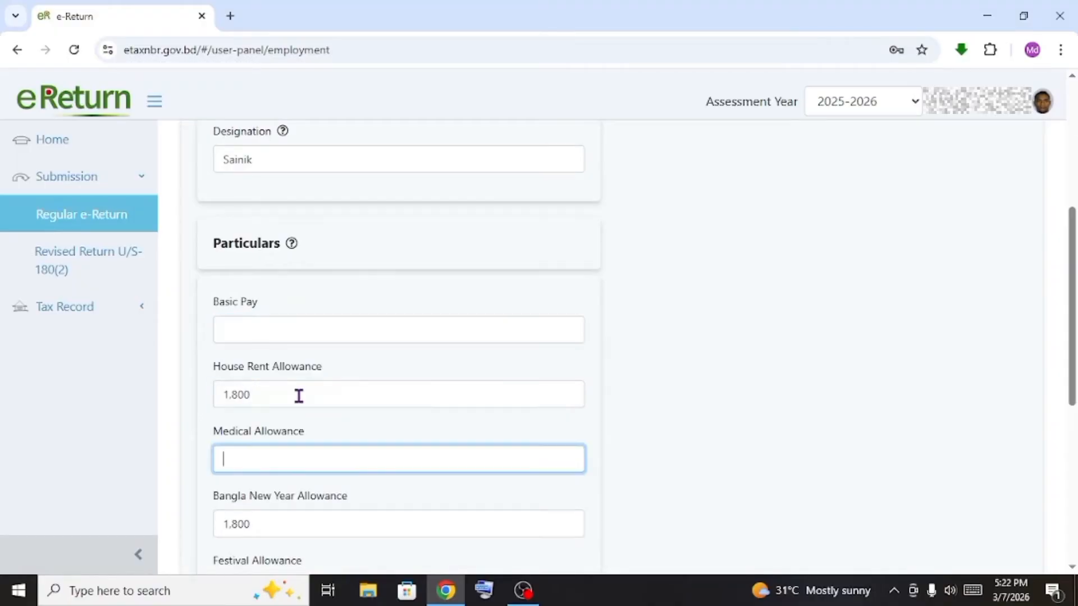
Enter 1,24,653 as Basic Pay, replacing a trial value of 10,000
click(269, 341)
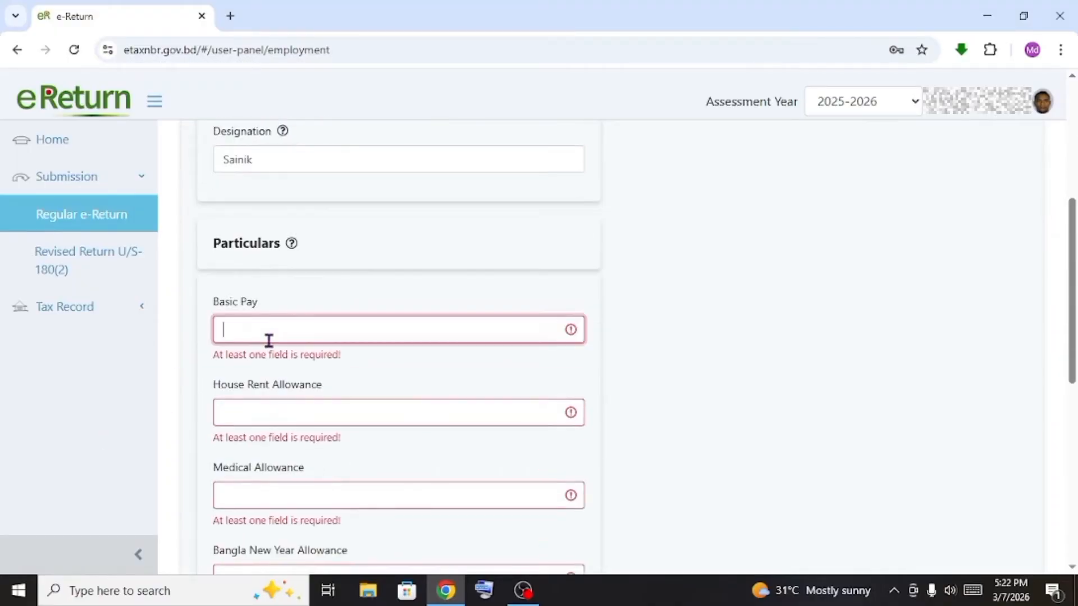
text(10,00)
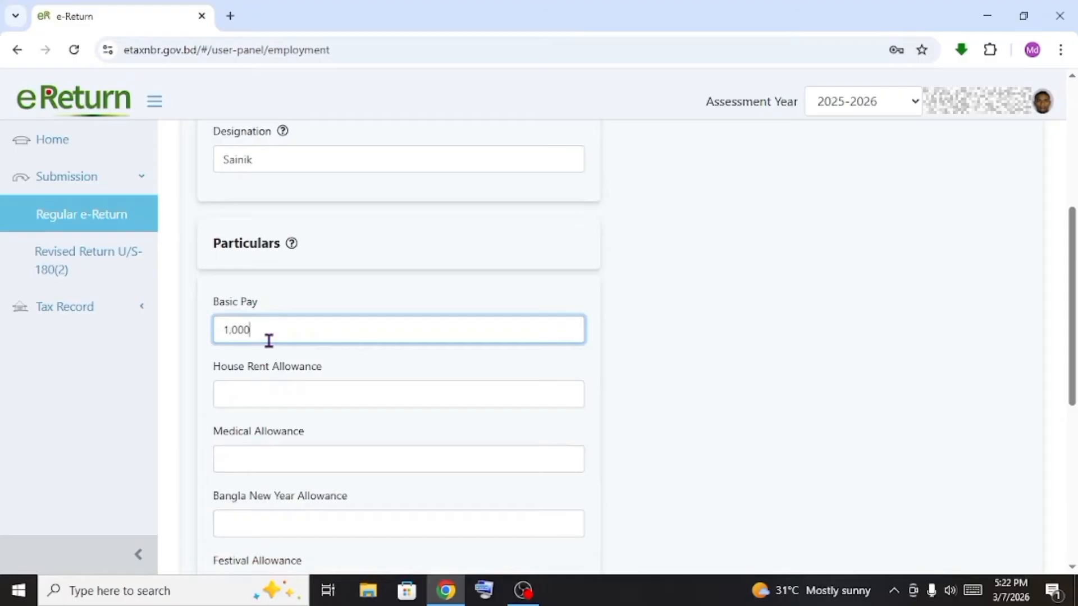
text(0)
drag(274, 340, 174, 355)
key(BackSpace)
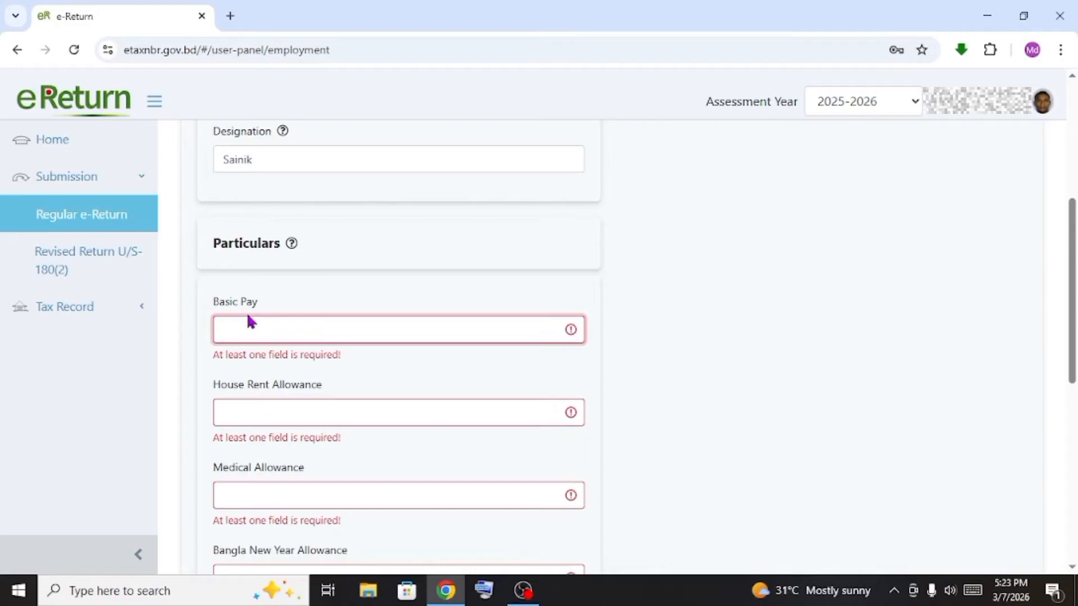
text(2,46,52)
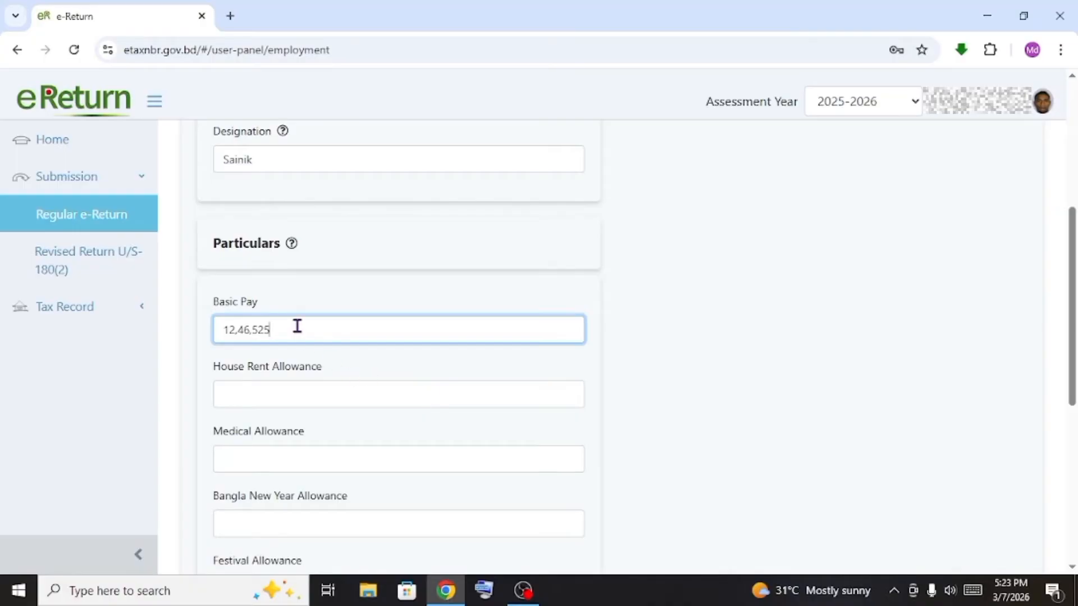
key(BackSpace)
key(BackSpace)
text(3)
drag(266, 329, 194, 327)
click(291, 331)
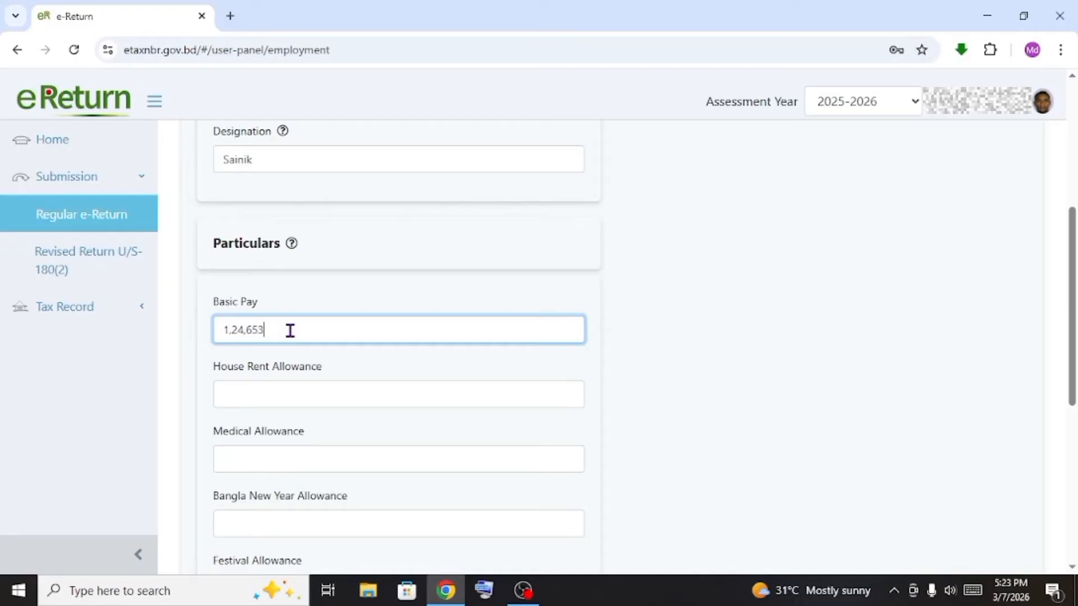
click(286, 403)
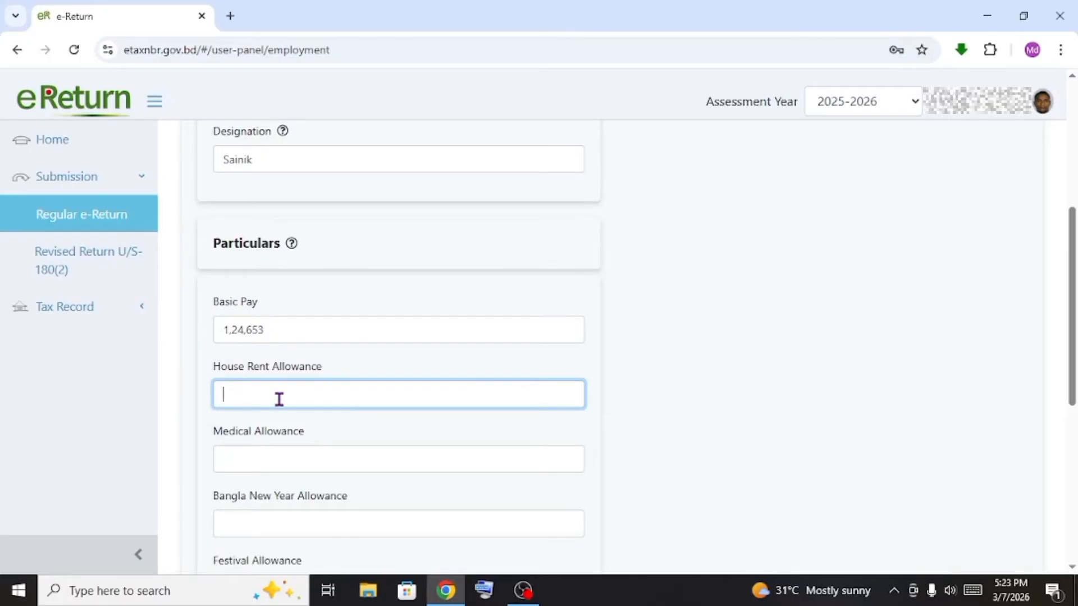
Enter house rent 25,032, medical 18,000 and Bangla New Year 1,800 allowances
text(25.032)
scroll(276, 410, down, 3)
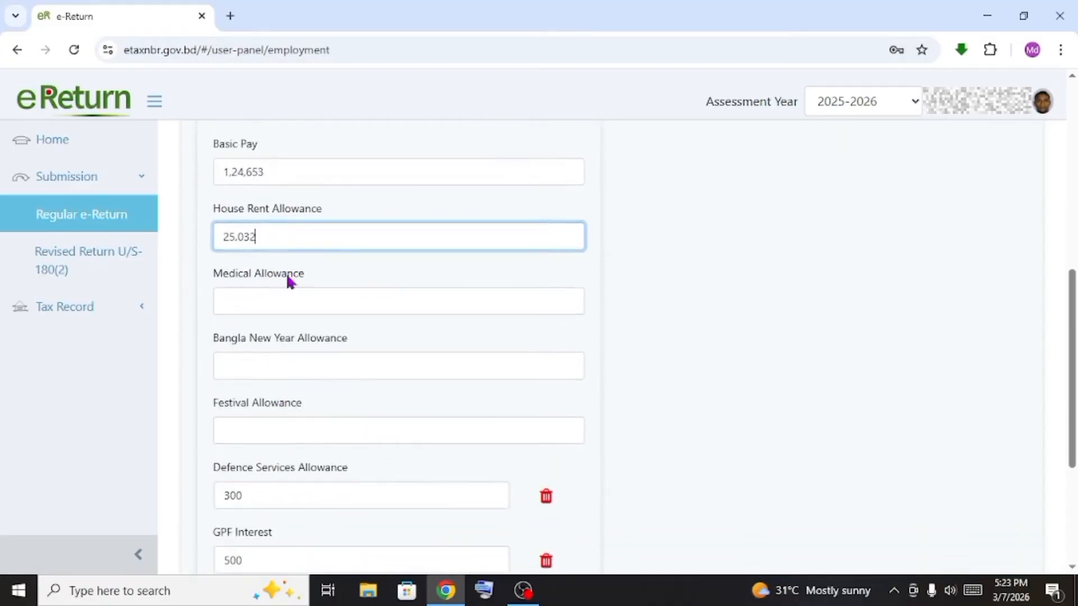
click(290, 310)
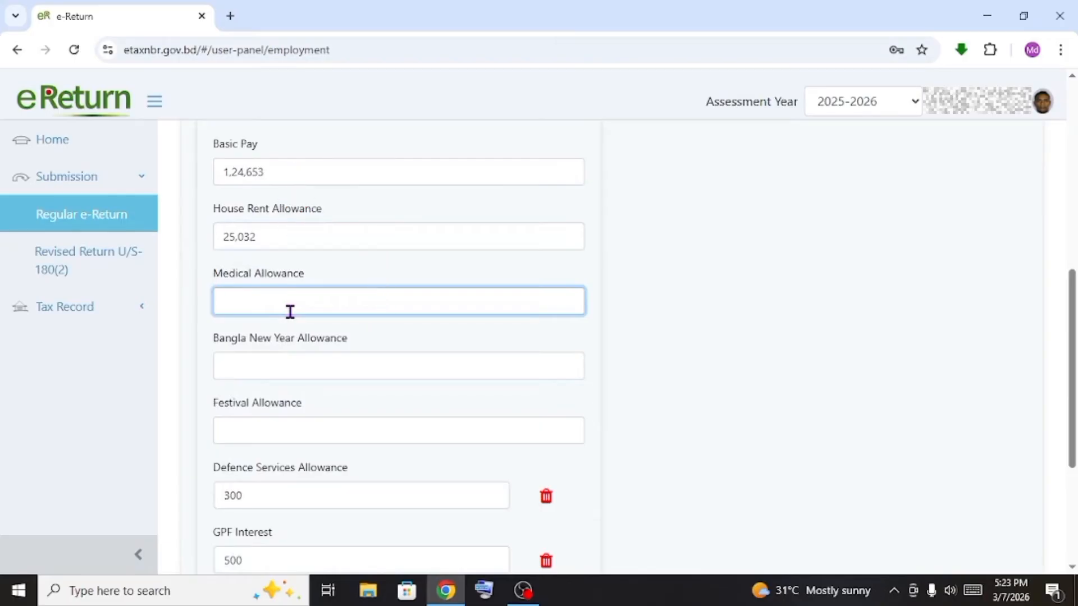
text(18,0000)
key(BackSpace)
click(301, 358)
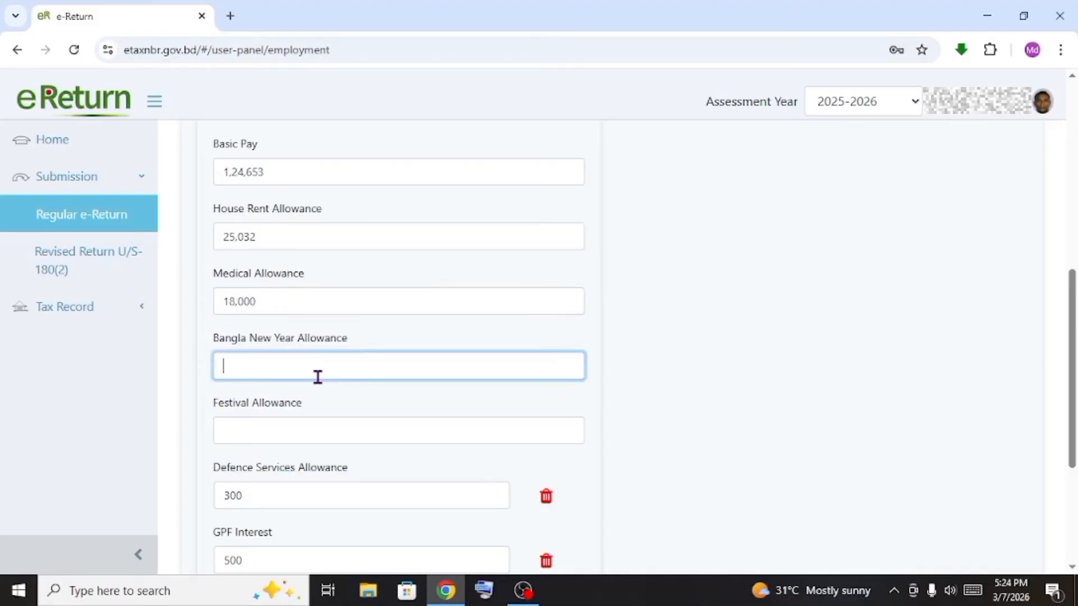
text(1800)
Set Festival Allowance to 20,860 and replace Defence Services Allowance 300 with 18,000
click(354, 432)
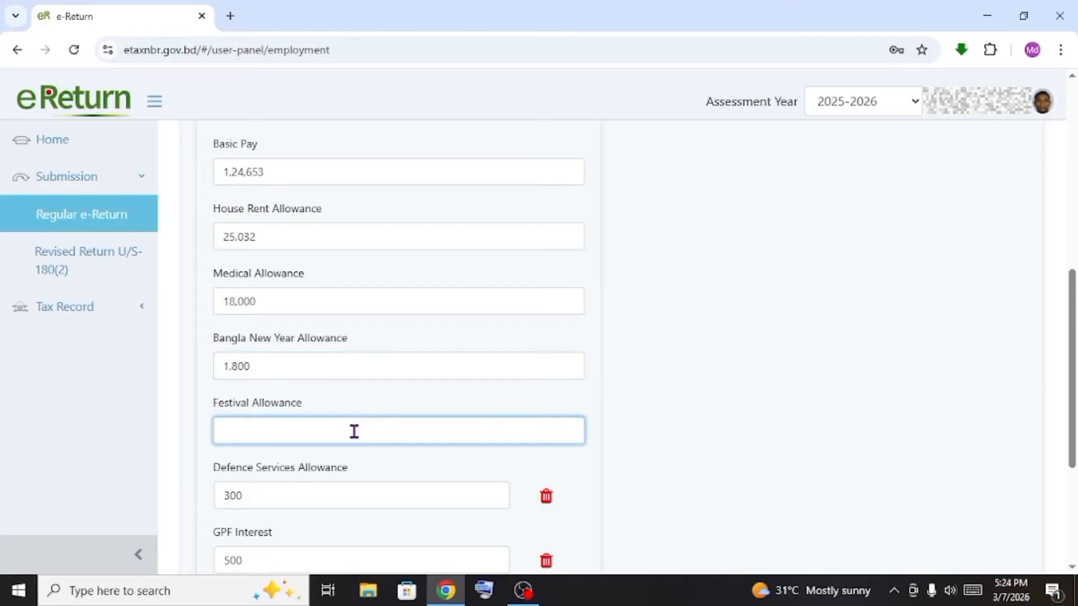
scroll(353, 431, down, 1)
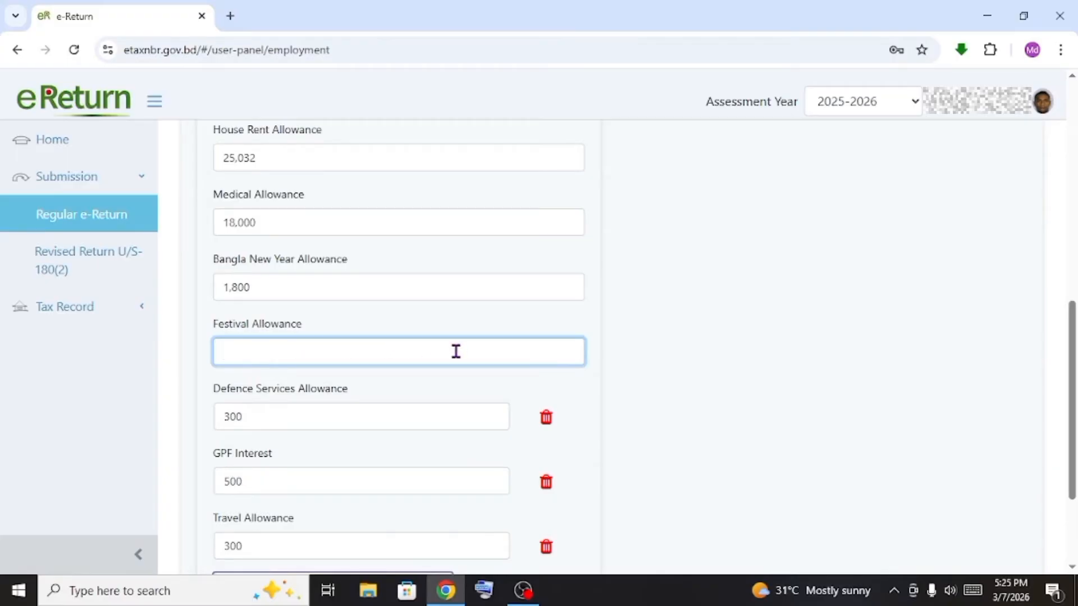
text(20860)
click(357, 421)
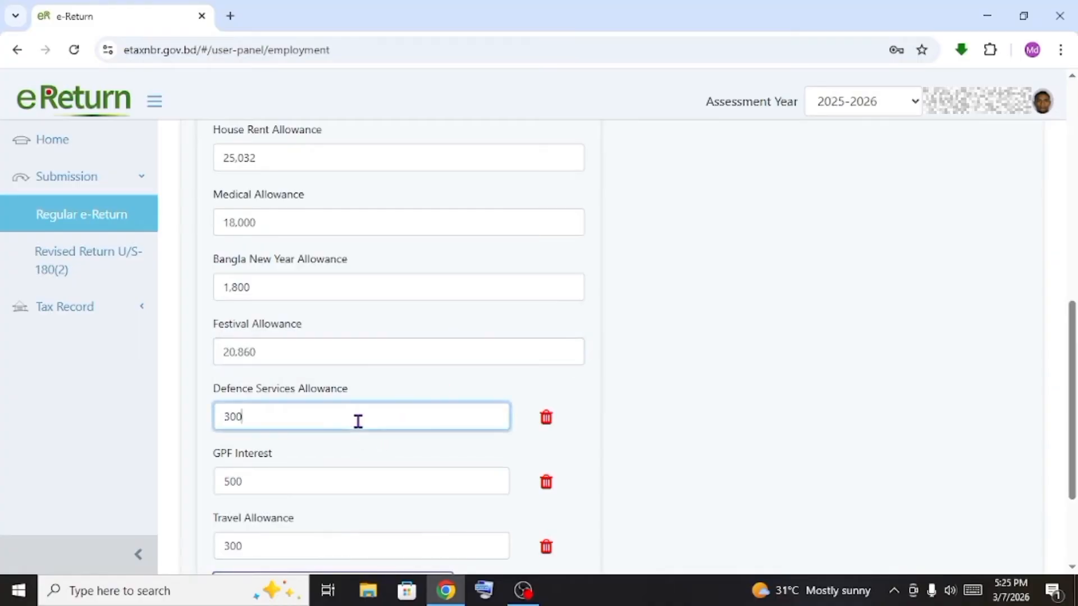
key(BackSpace)
key(BackSpace)
key(BackSpace)
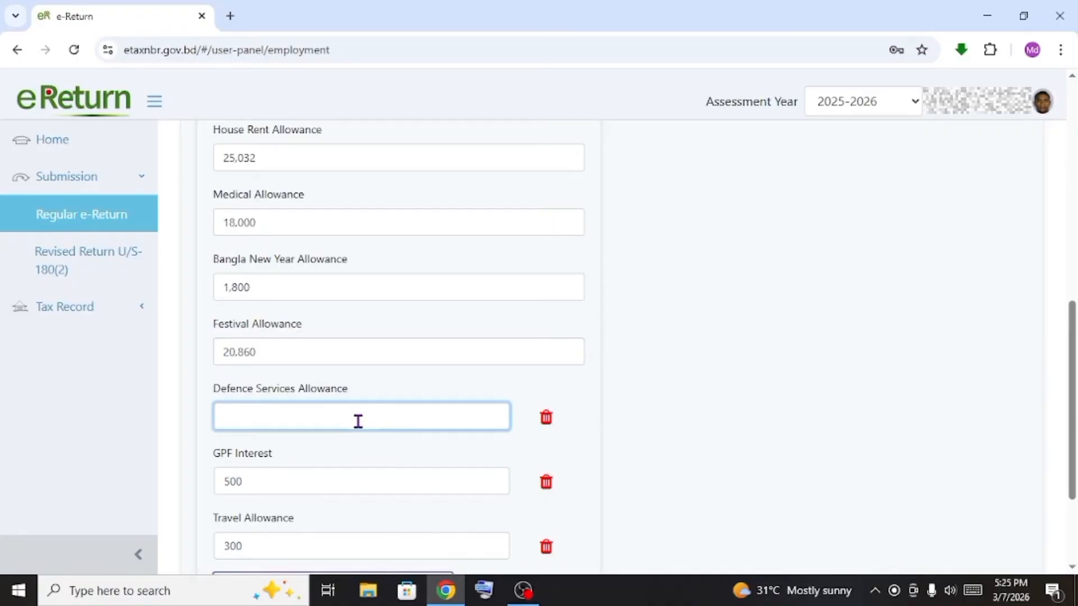
text(18,000)
scroll(288, 476, down, 1)
click(256, 402)
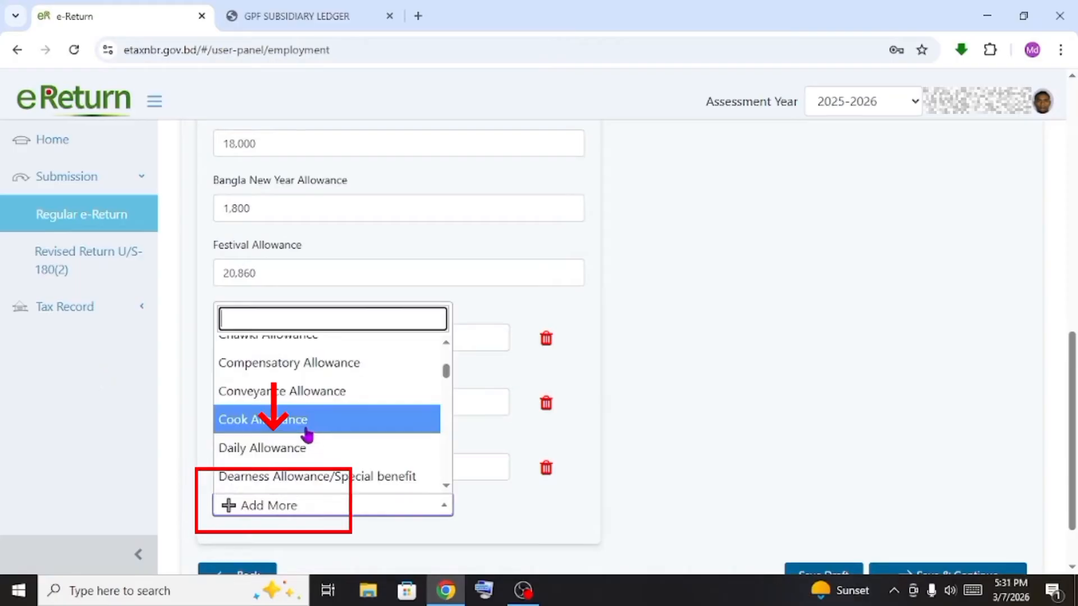
Search Add More for 'service worthiness allowance' (none found), then delete the 500 GPF Interest
scroll(304, 435, down, 1)
scroll(298, 438, down, 2)
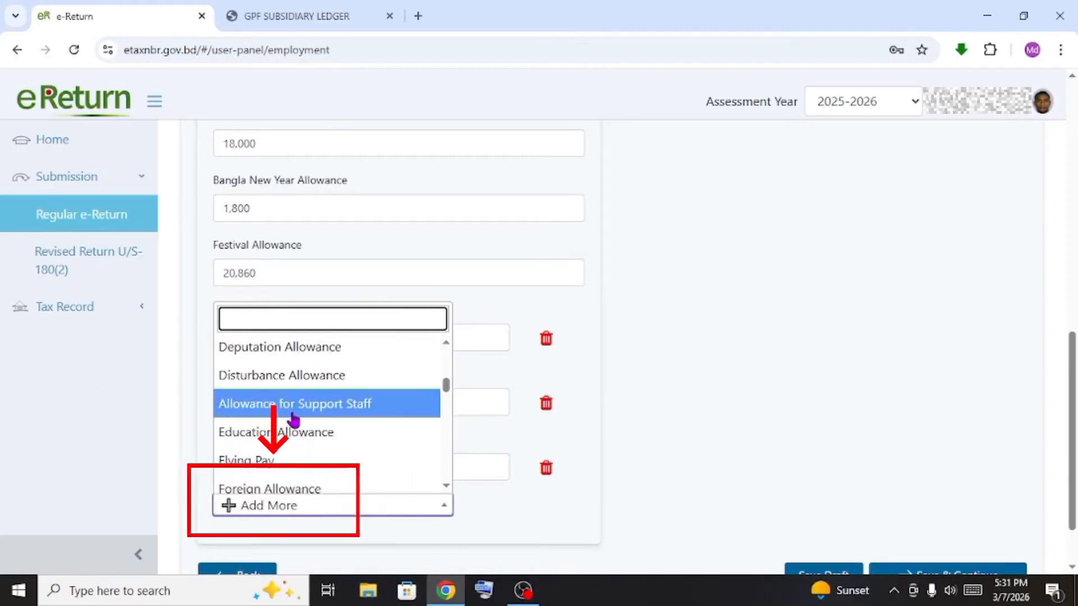
scroll(294, 426, up, 3)
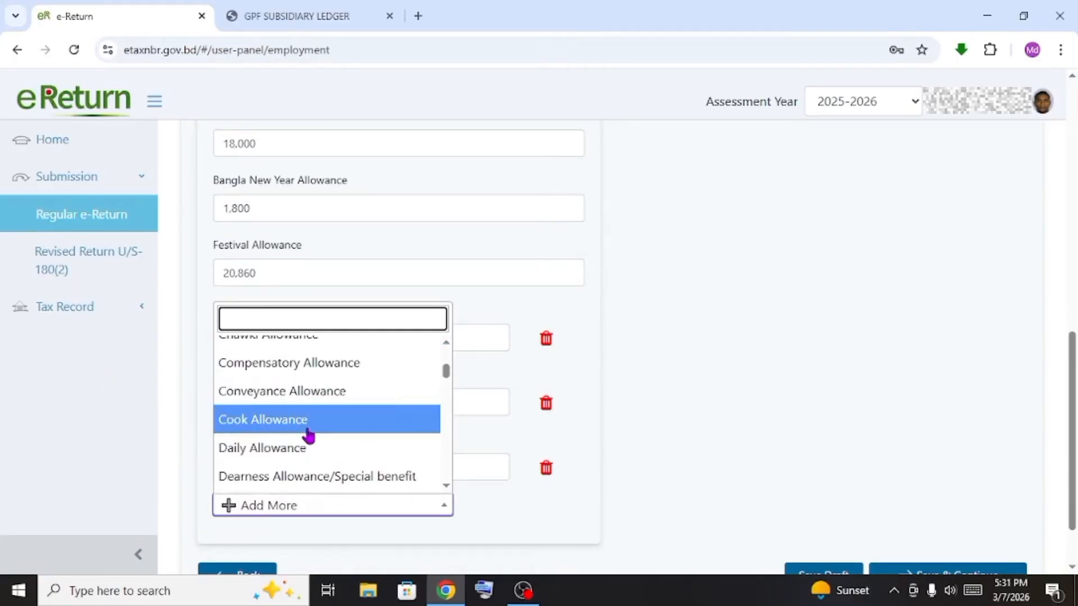
scroll(308, 436, down, 1)
scroll(292, 416, down, 1)
scroll(293, 418, down, 1)
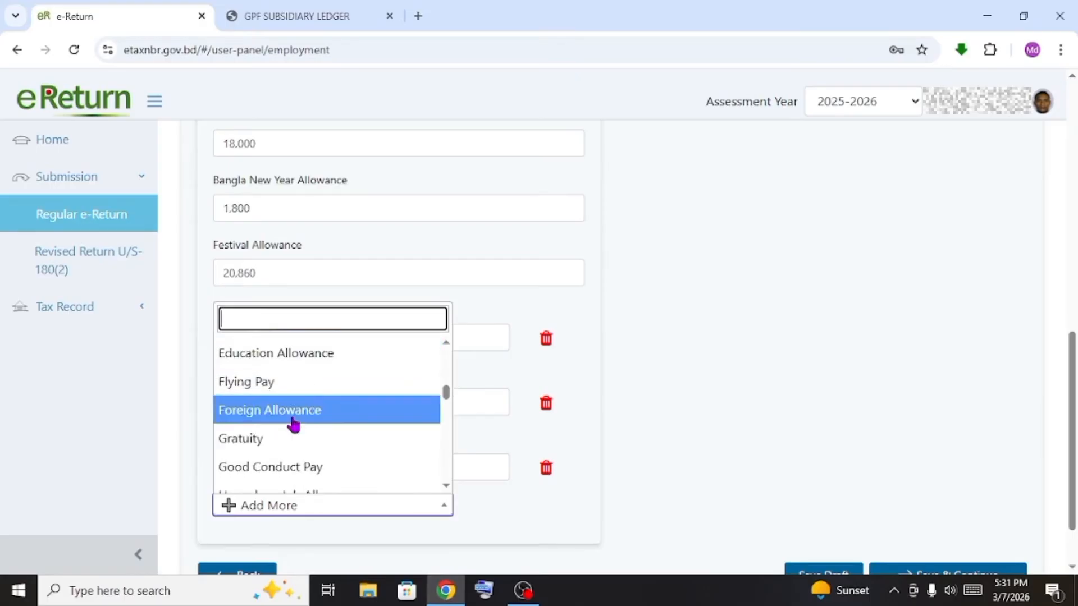
text(servi)
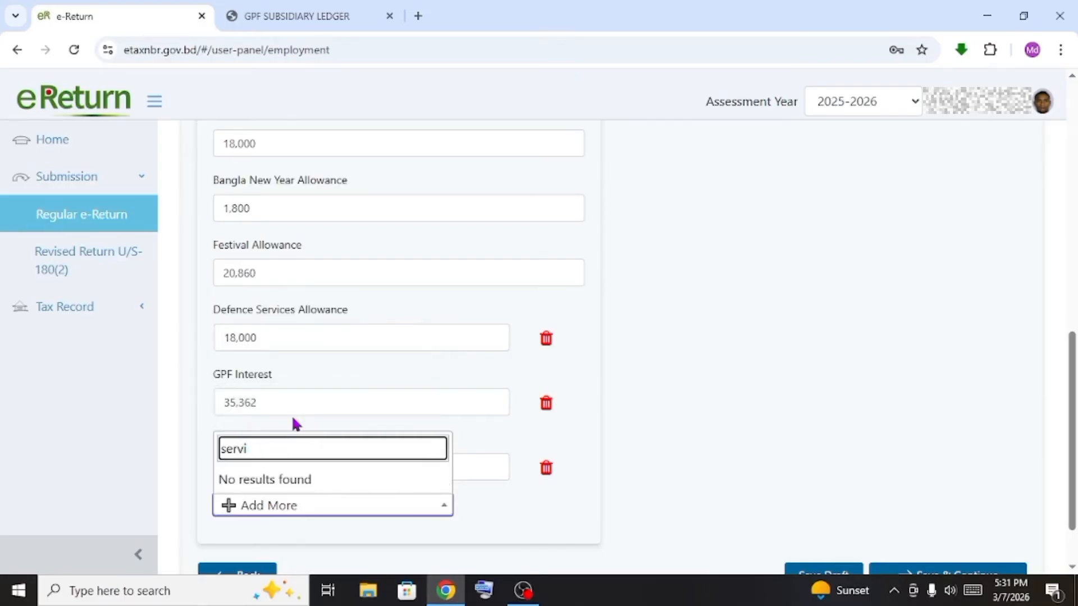
text(ce worthiness allowance)
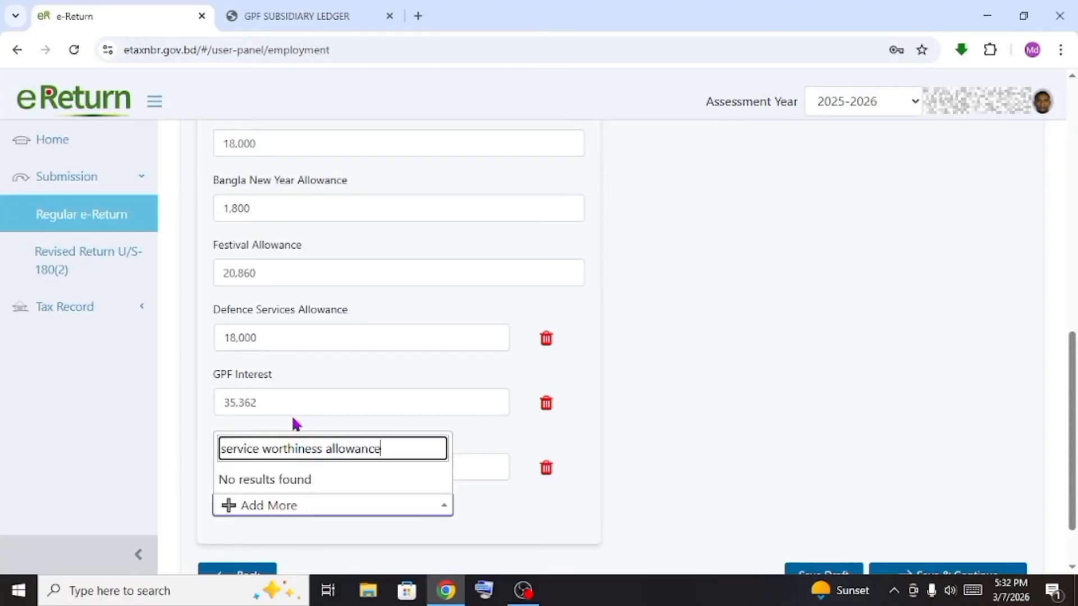
key(Escape)
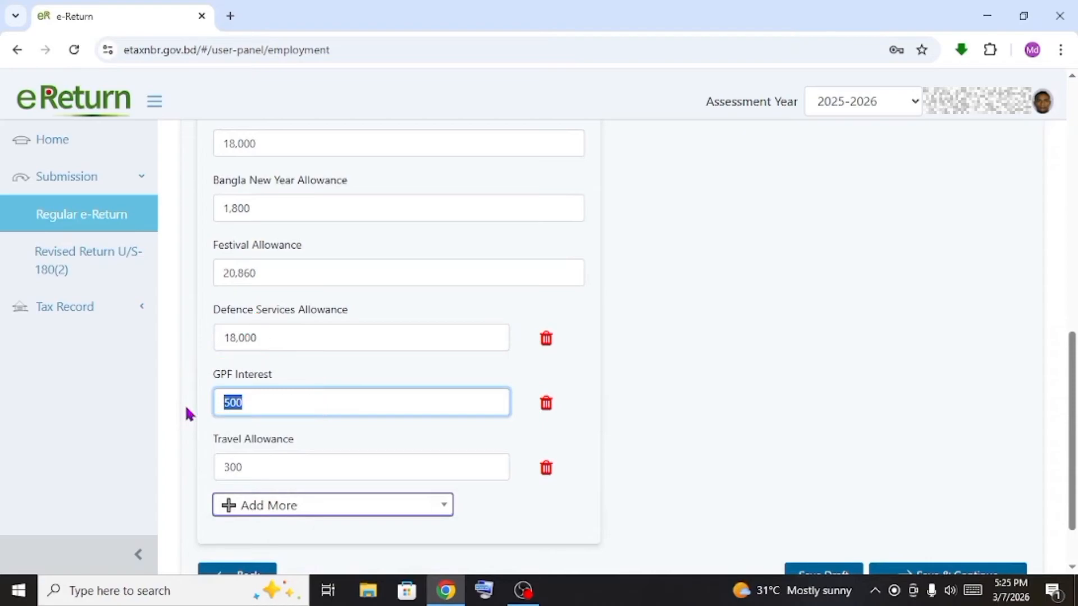
key(BackSpace)
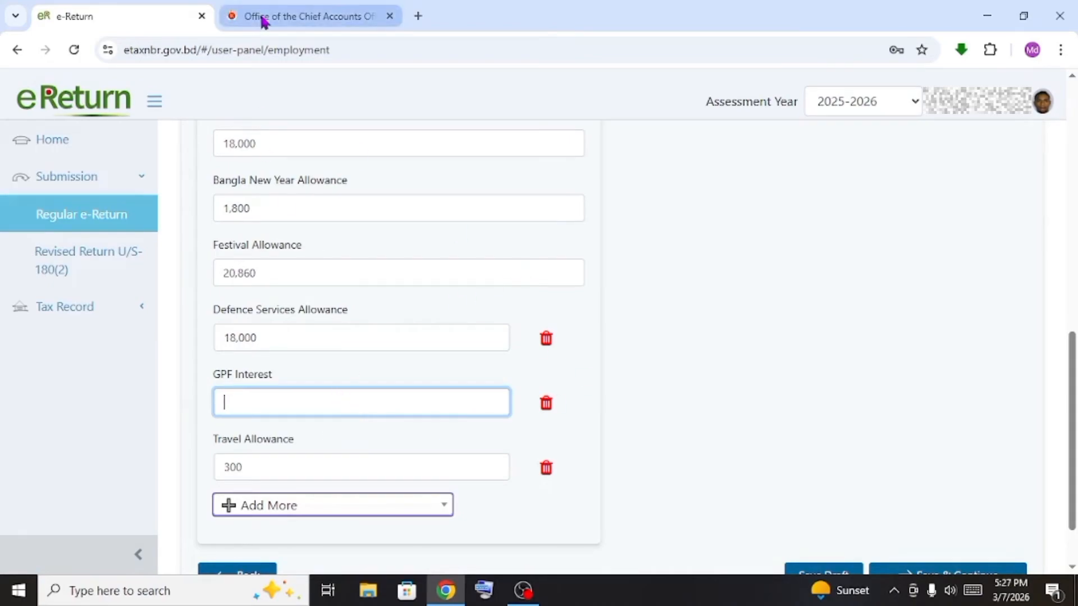
Search Google for 'gpf information' and open the cafopfm.gov.bd GPF Information site in background
click(416, 16)
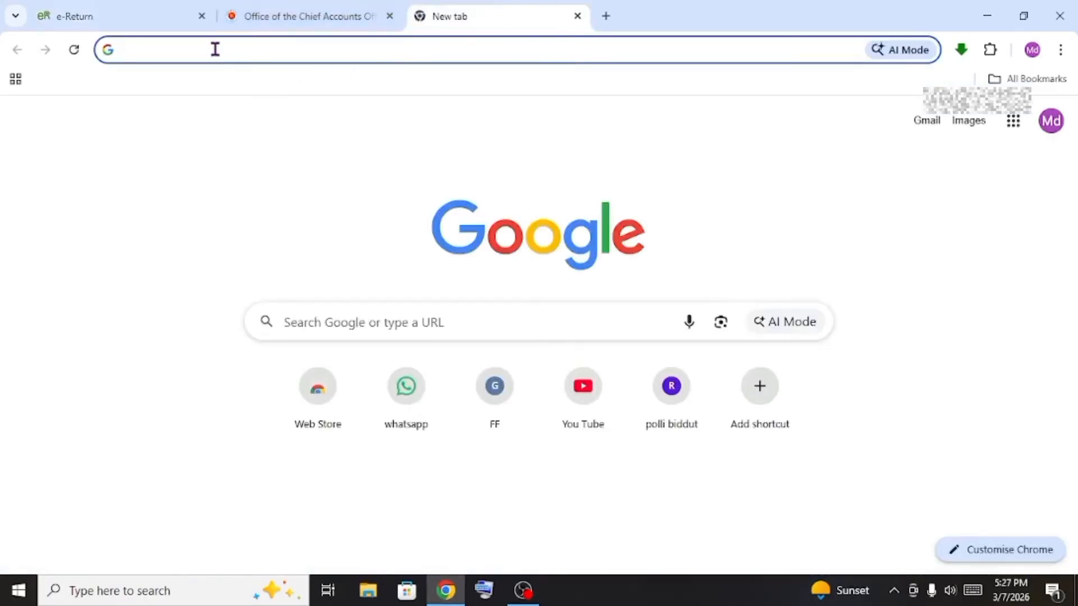
click(214, 48)
click(389, 16)
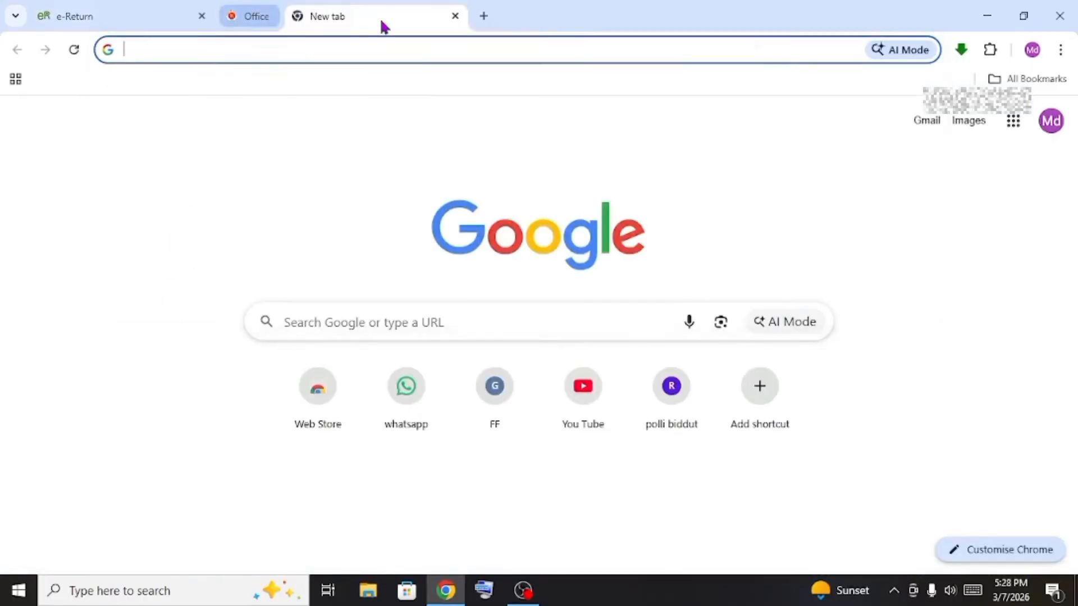
click(277, 49)
text(g)
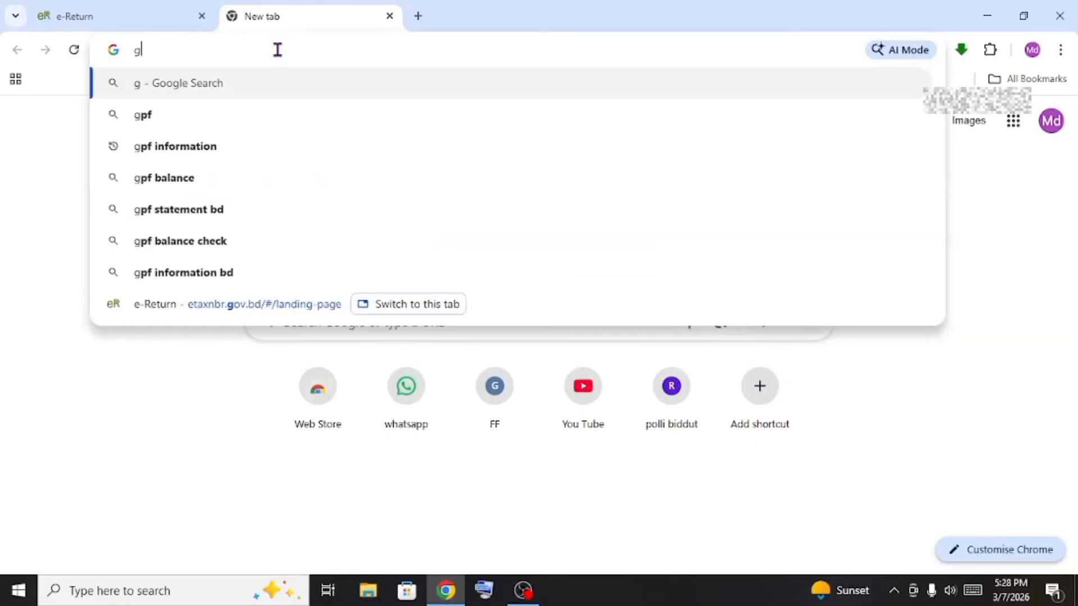
text(pf)
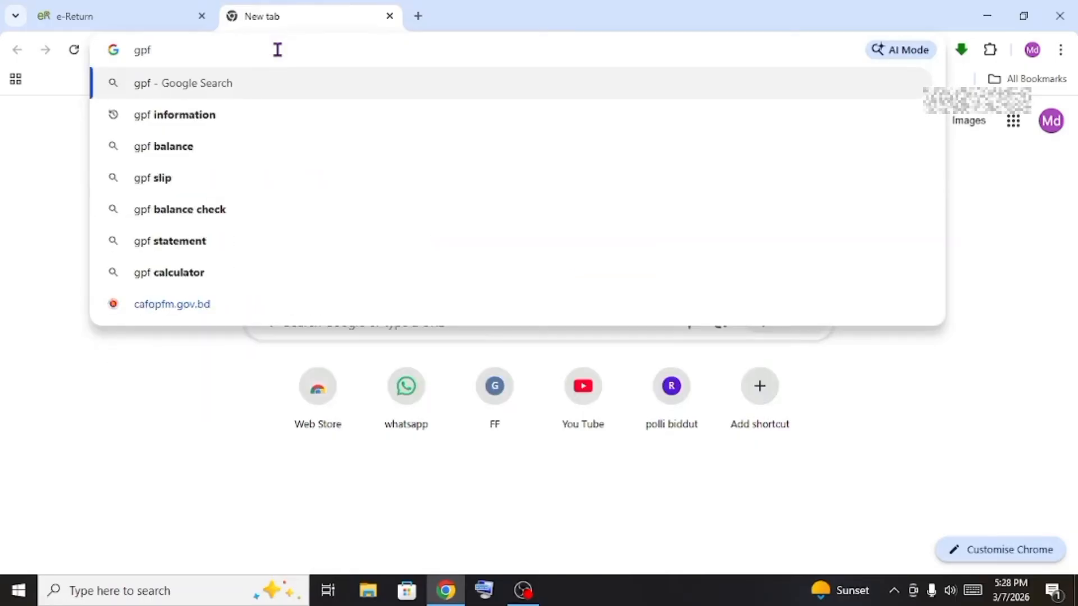
key(Down)
click(198, 119)
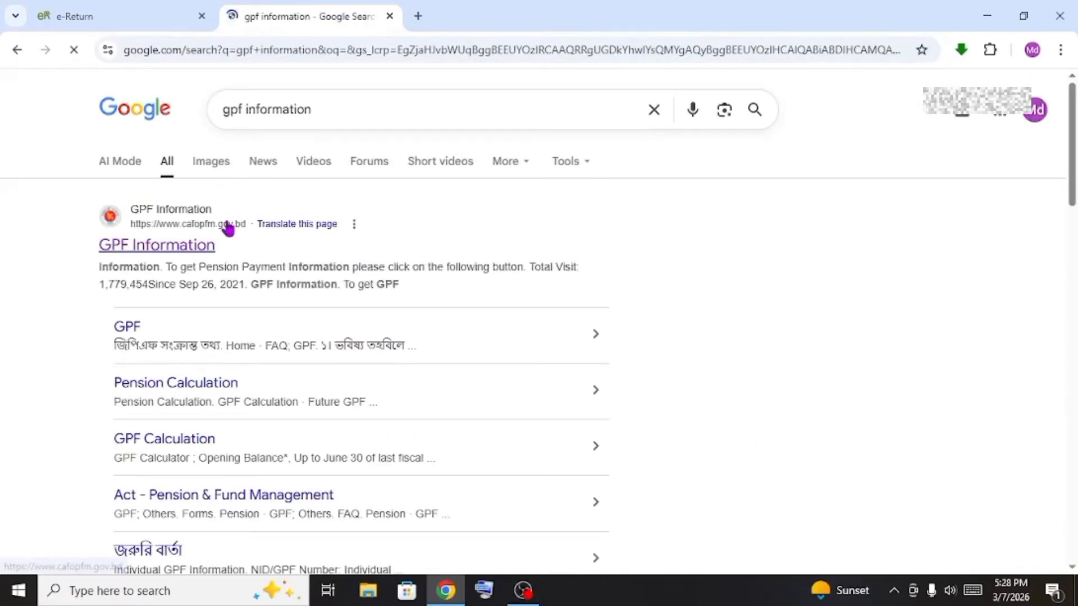
middle_click(157, 244)
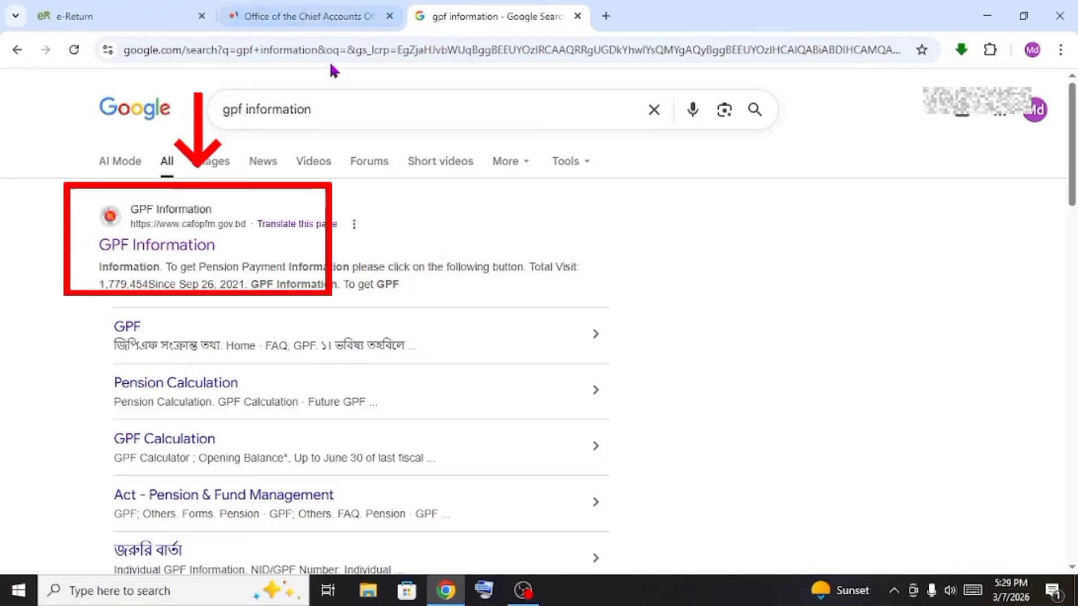
Open the official CAFO PFM GPF Information site and close the duplicate tab
click(148, 255)
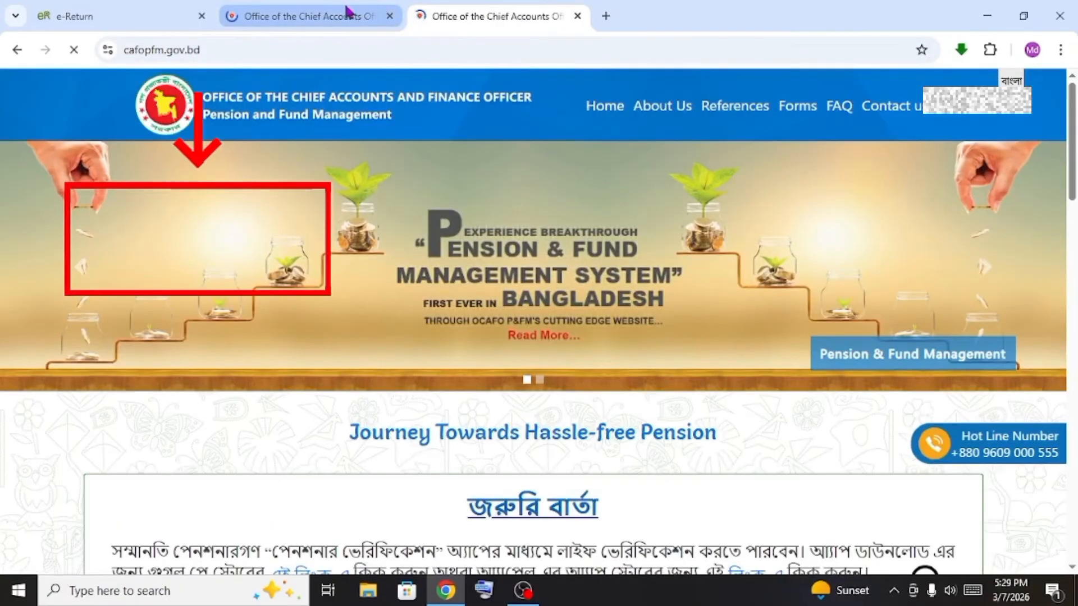
click(389, 18)
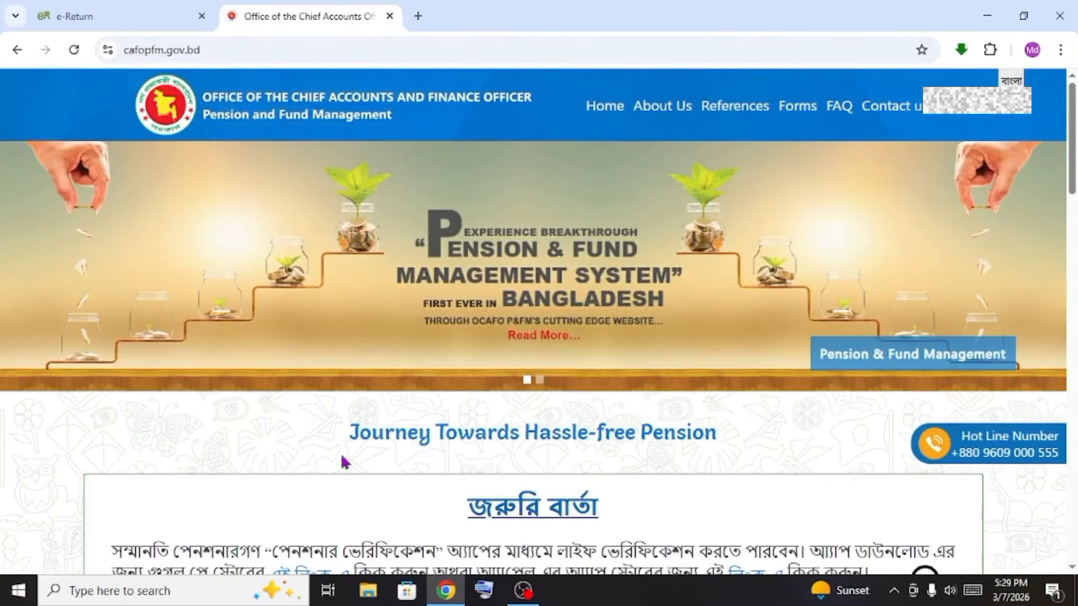
scroll(469, 441, down, 3)
scroll(468, 442, down, 4)
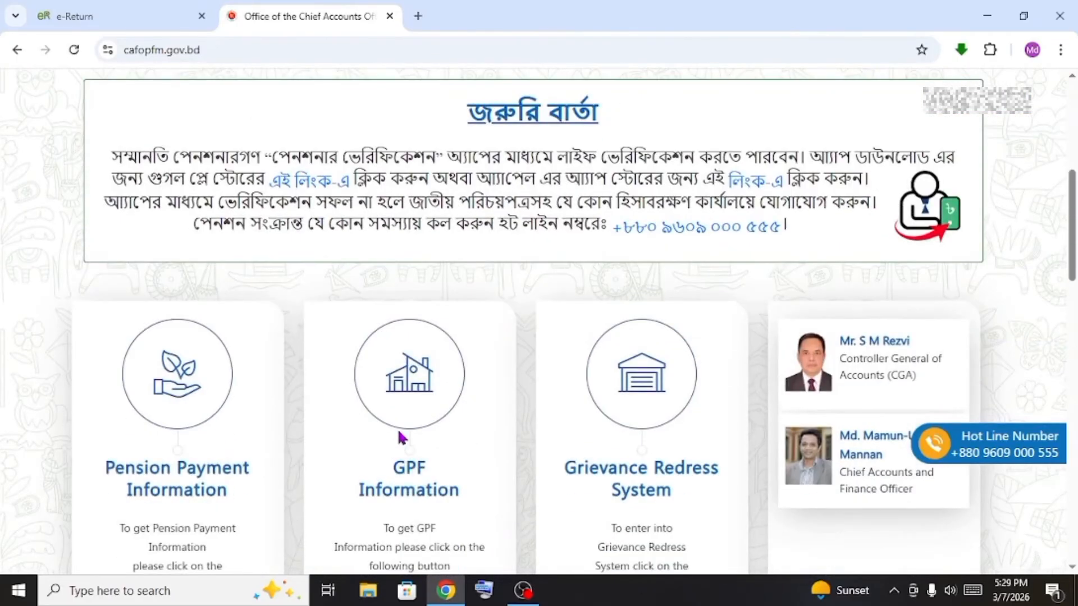
scroll(403, 438, down, 5)
scroll(427, 366, up, 1)
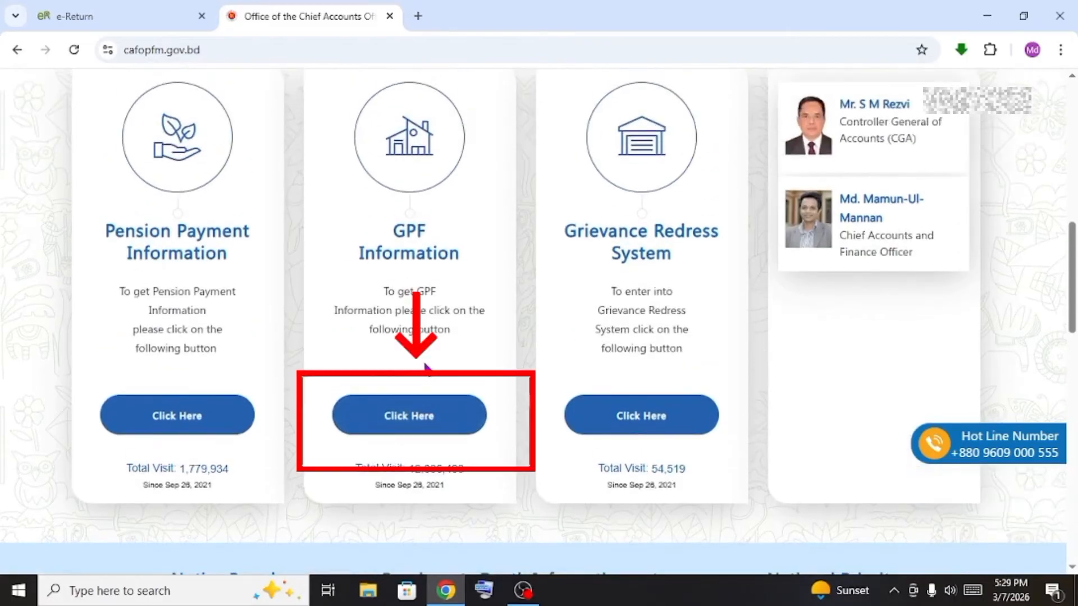
Verify the employee in the GPF lookup form with the NID, phone number and one-time code
click(436, 433)
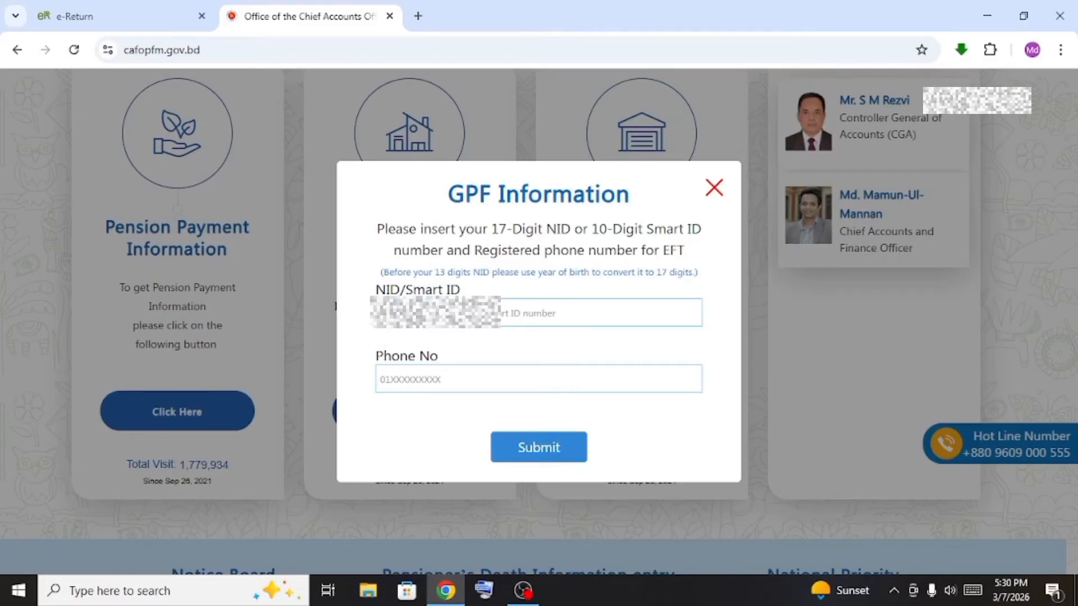
text(1)
click(444, 377)
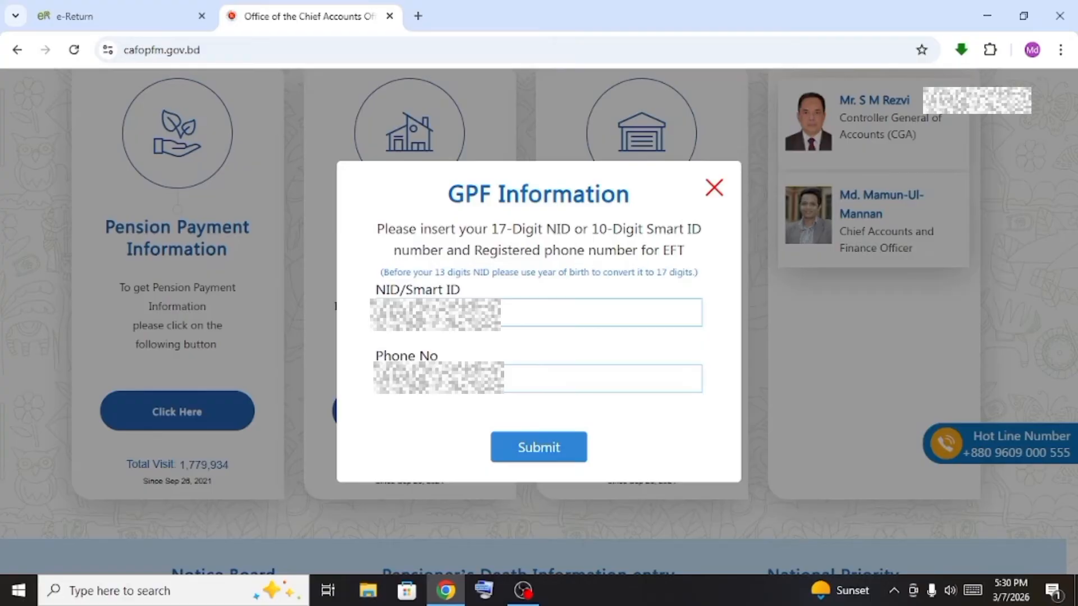
click(531, 450)
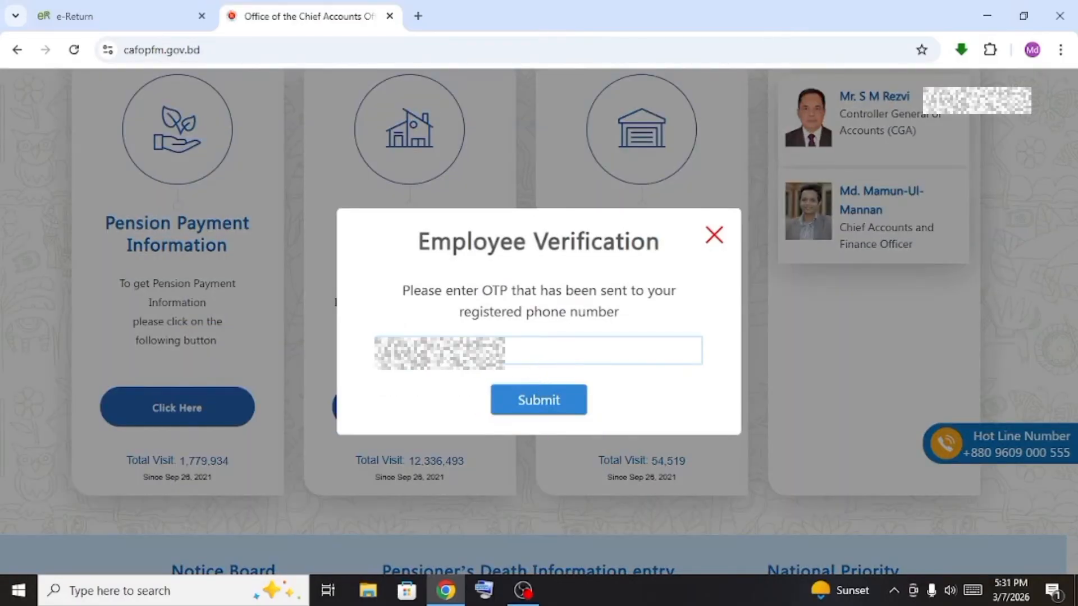
click(493, 403)
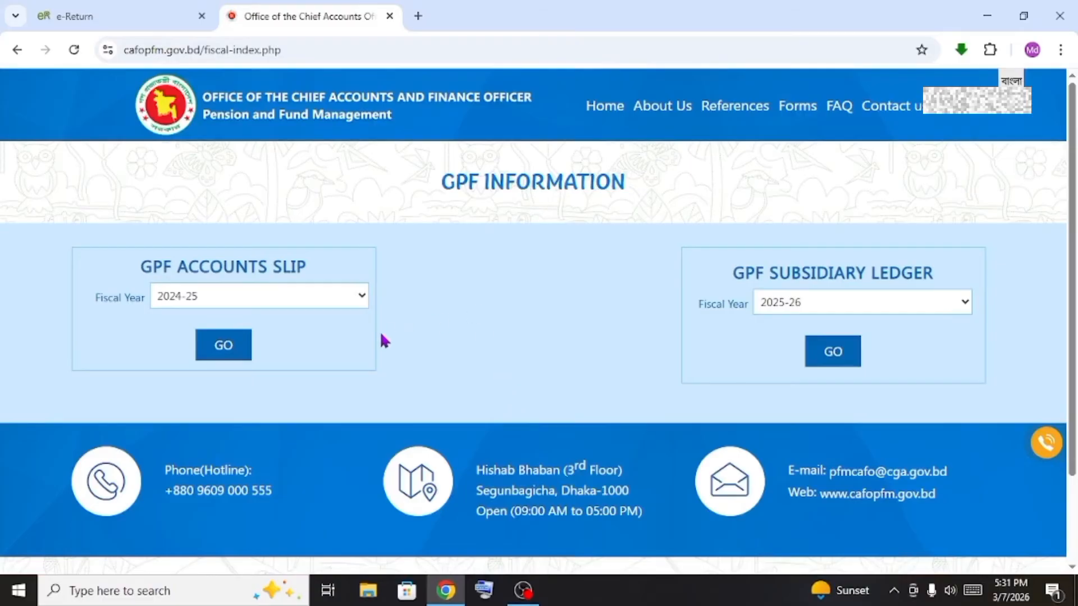
Open the 2025-26 GPF subsidiary ledger to see the closing balance, then return to eReturn
click(832, 352)
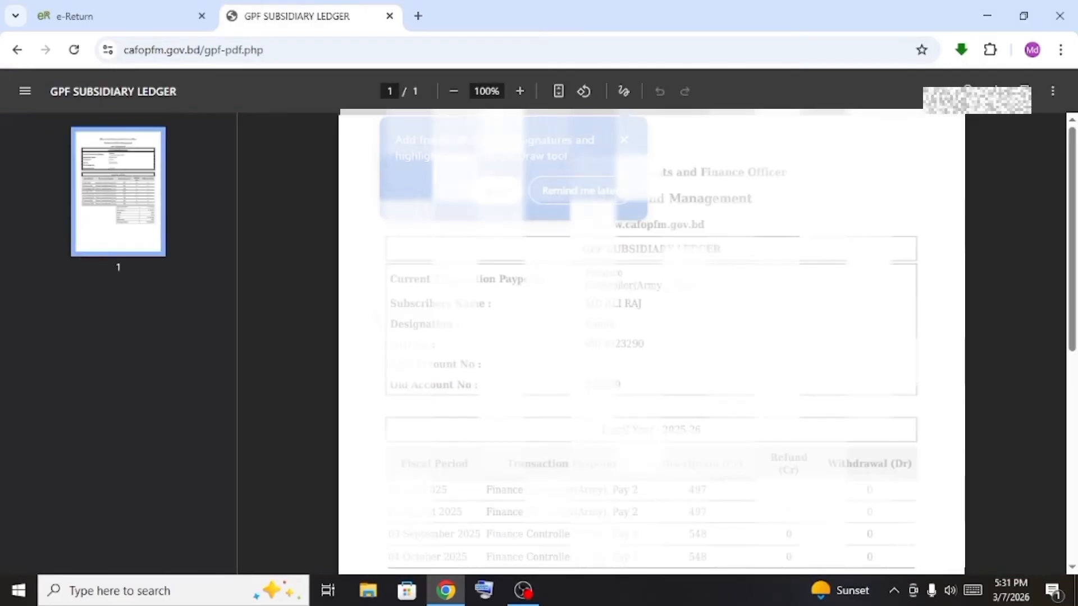
scroll(620, 517, down, 8)
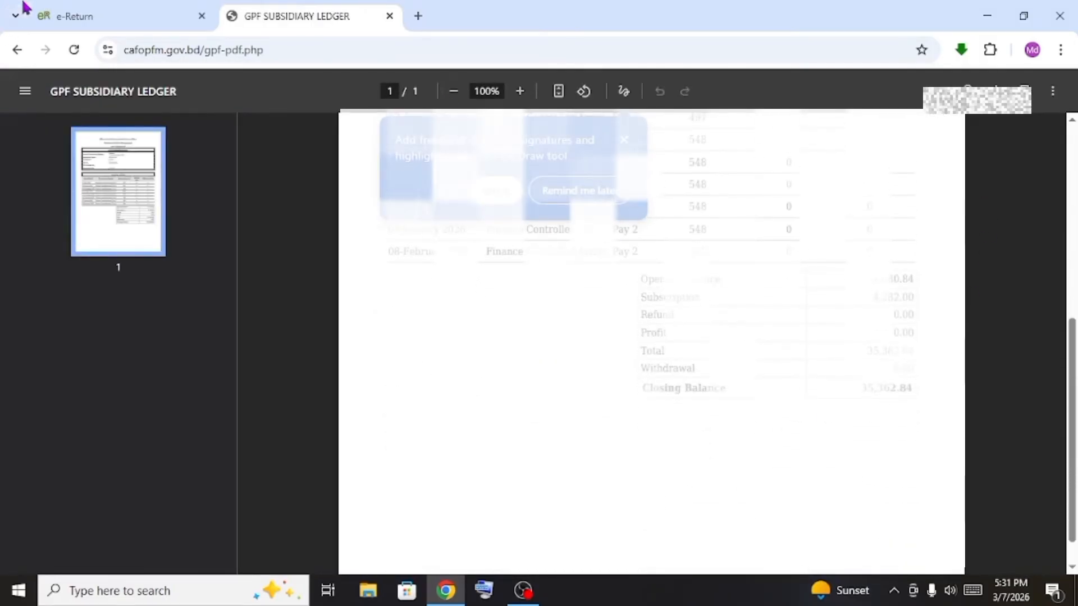
click(36, 14)
Change GPF Interest to 35,362 and browse the extra allowance types
text(35.362)
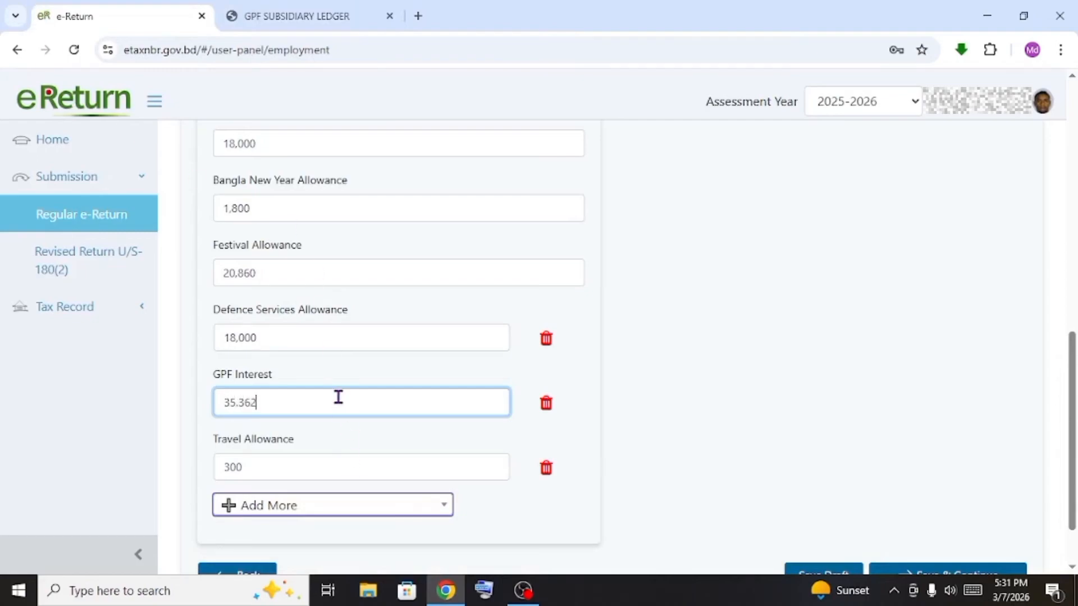
click(291, 475)
click(291, 505)
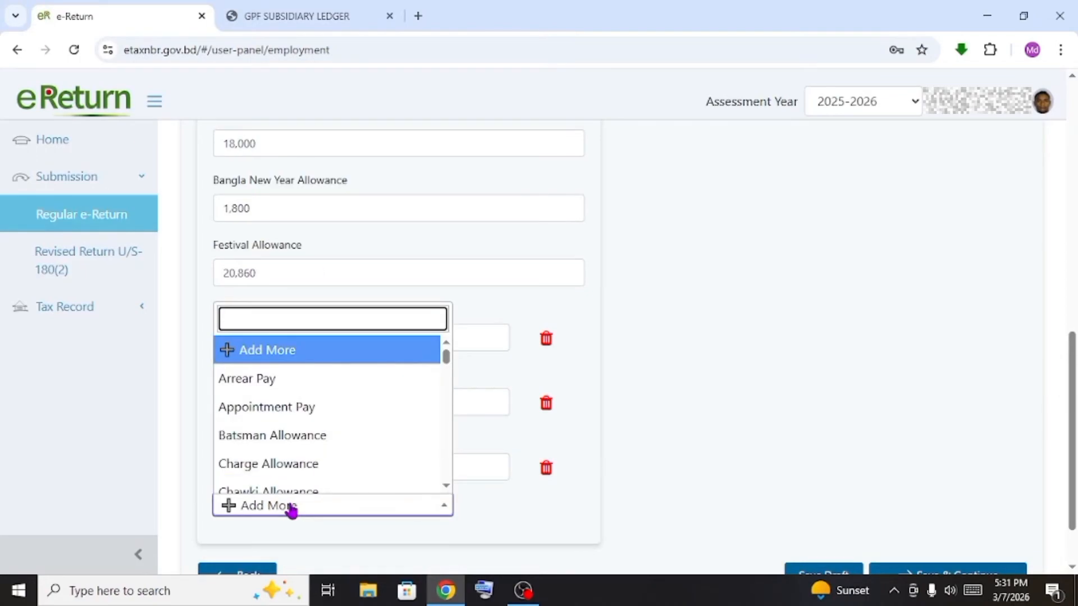
scroll(314, 442, down, 3)
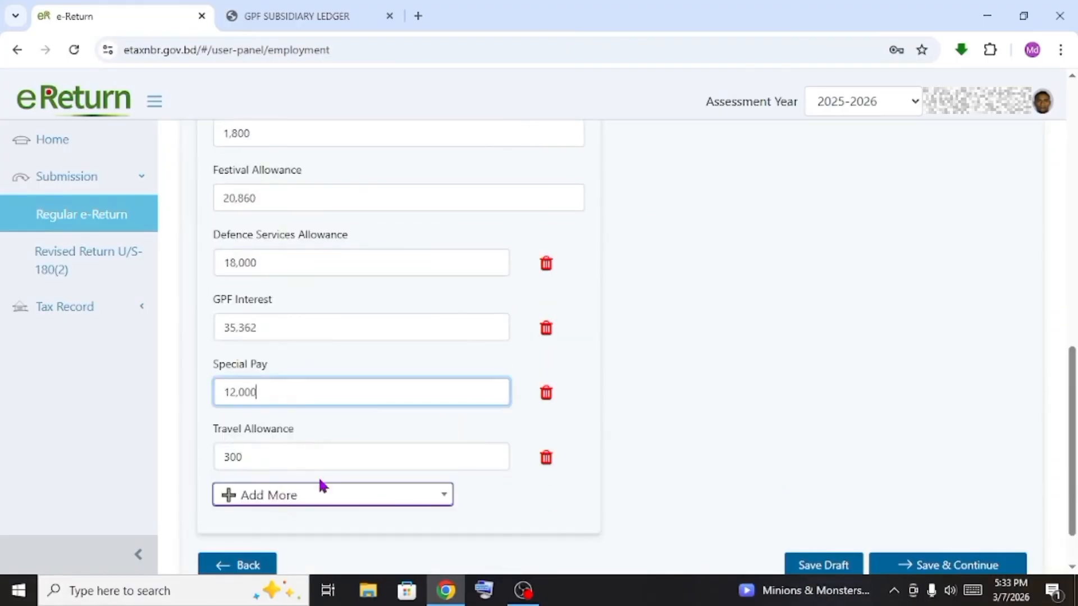
click(322, 486)
Add a 'Service worthiness allowance' of 3780 as other income and save the employment page
text(service)
click(284, 388)
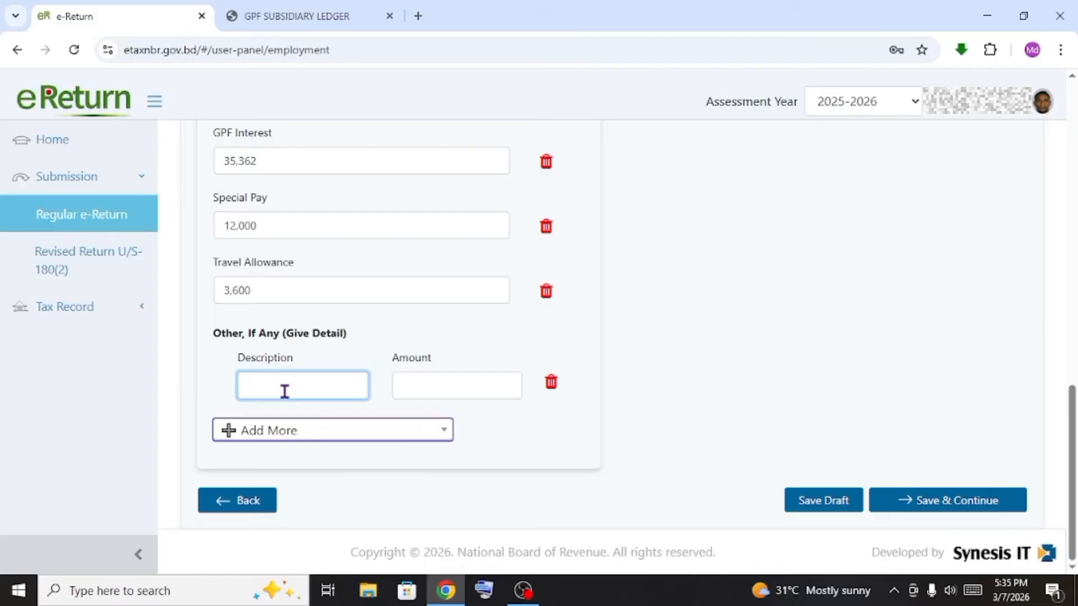
text(Service worthiness allowance)
click(445, 380)
text(3780)
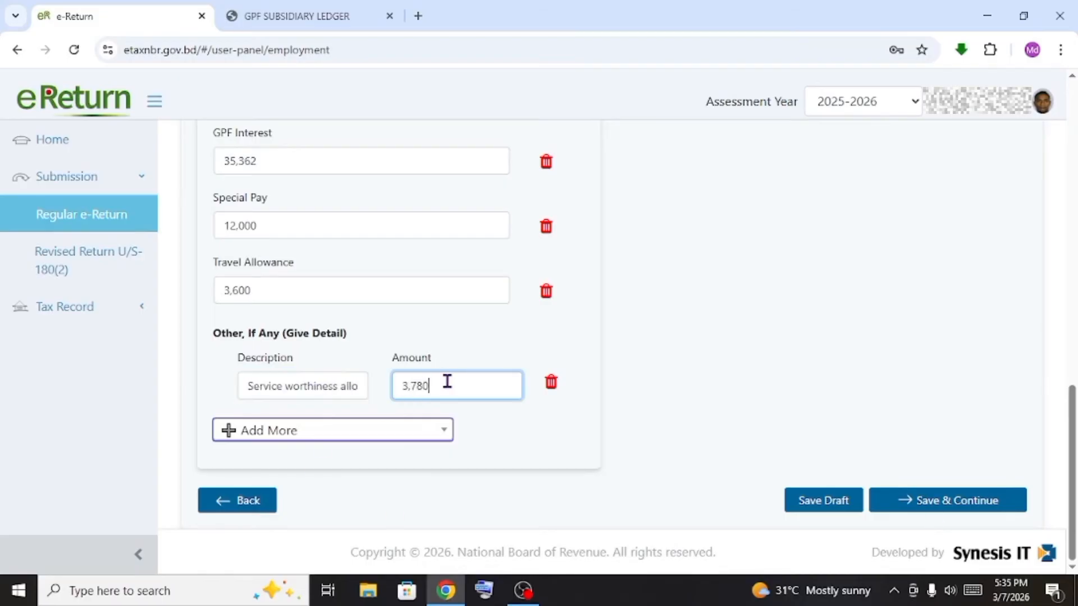
click(955, 508)
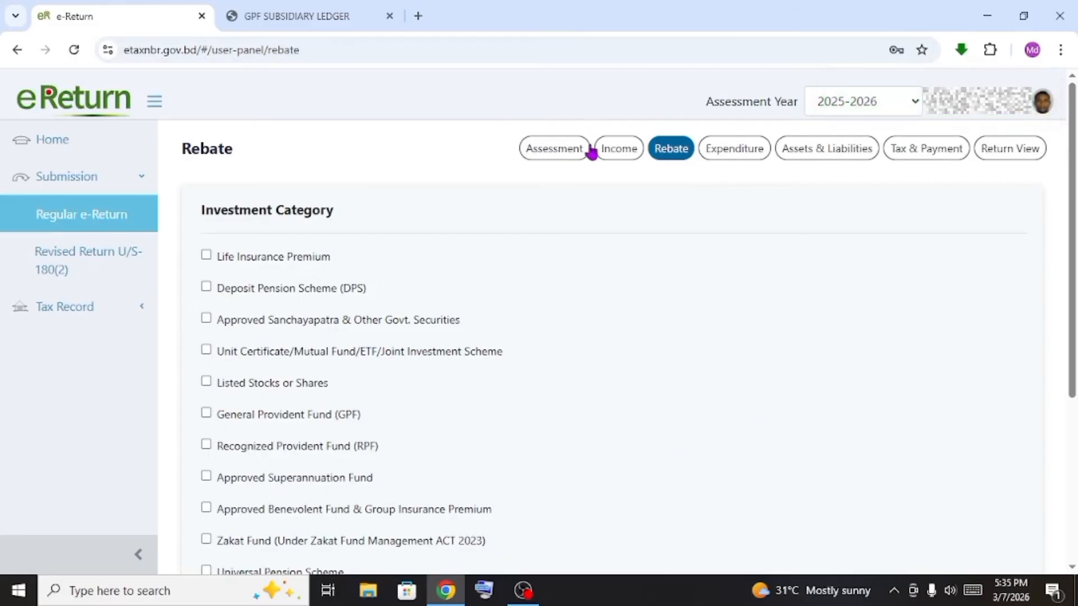
Open the Employment Summary under the Income section and scroll to Total Regular Income
click(635, 154)
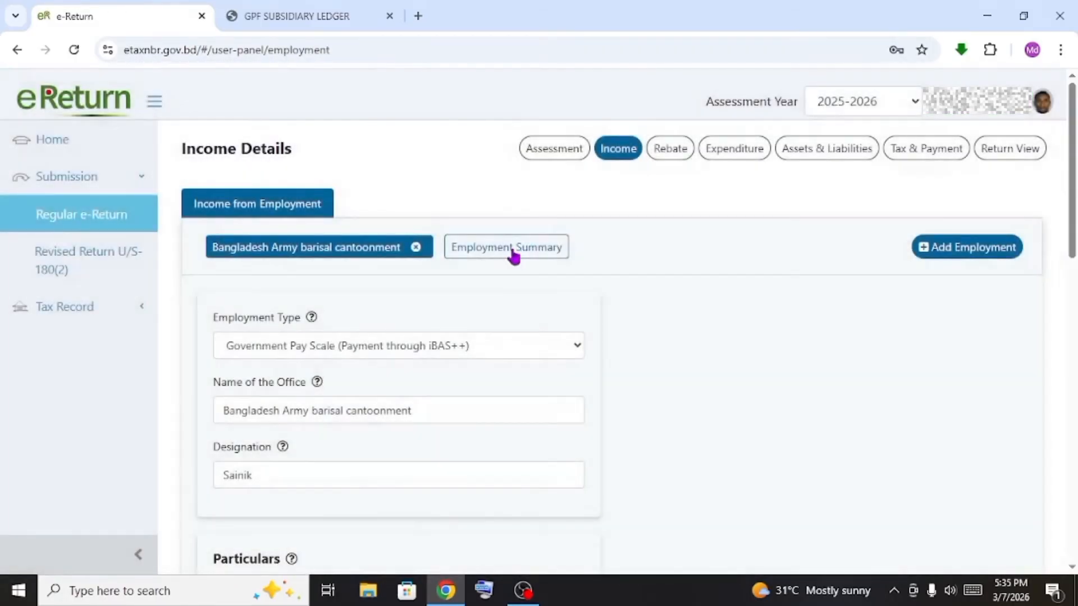
click(512, 253)
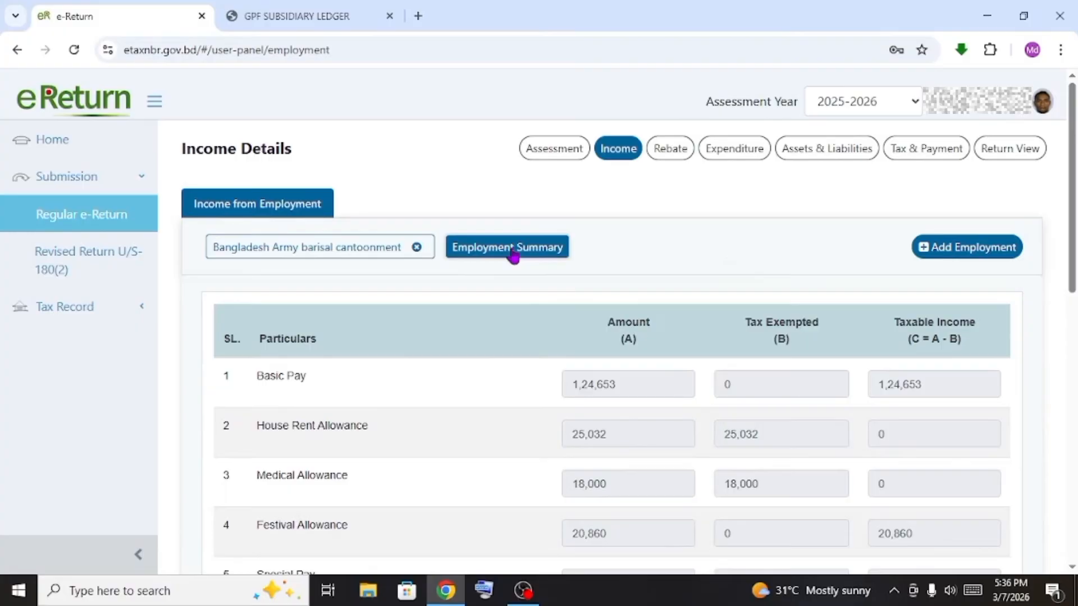
scroll(929, 354, down, 2)
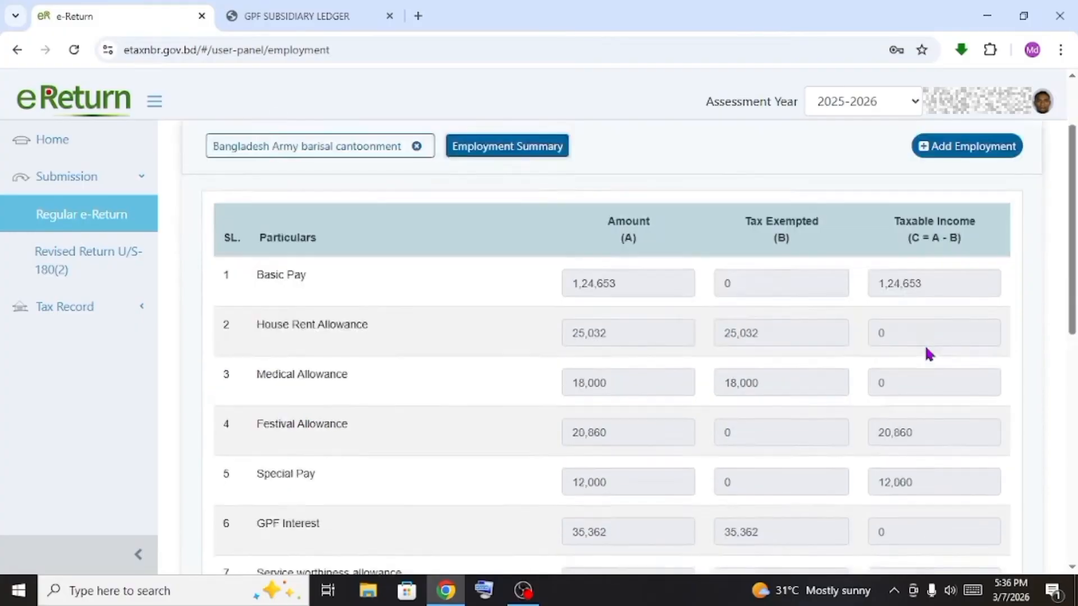
scroll(929, 354, down, 10)
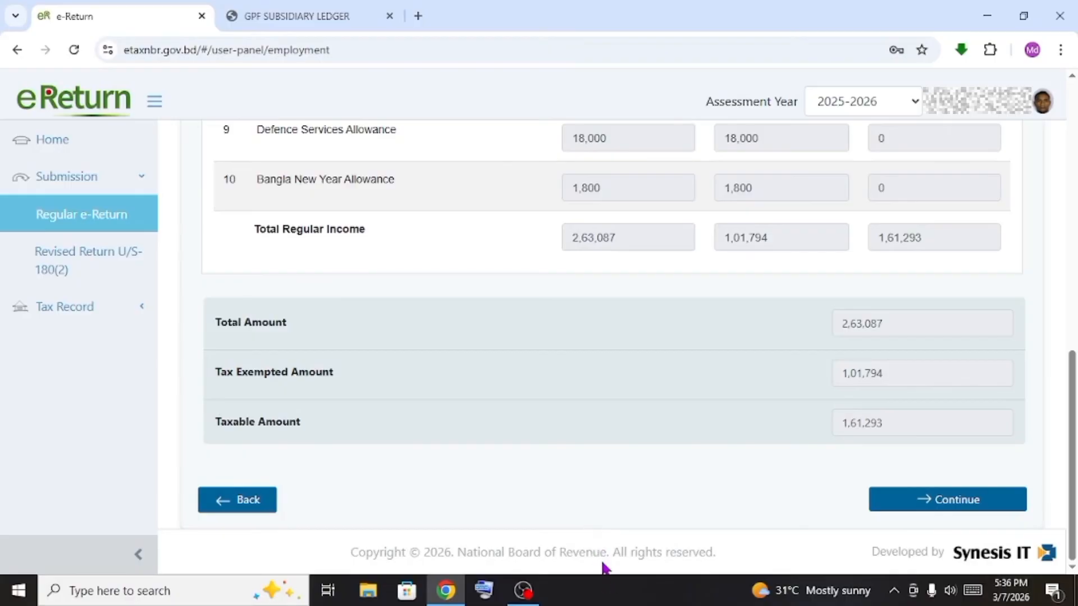
Check totals of 2,63,087, exempted 1,01,794 and taxable 1,61,293, then continue to Rebate
double_click(634, 243)
click(604, 275)
double_click(769, 235)
click(714, 274)
double_click(934, 236)
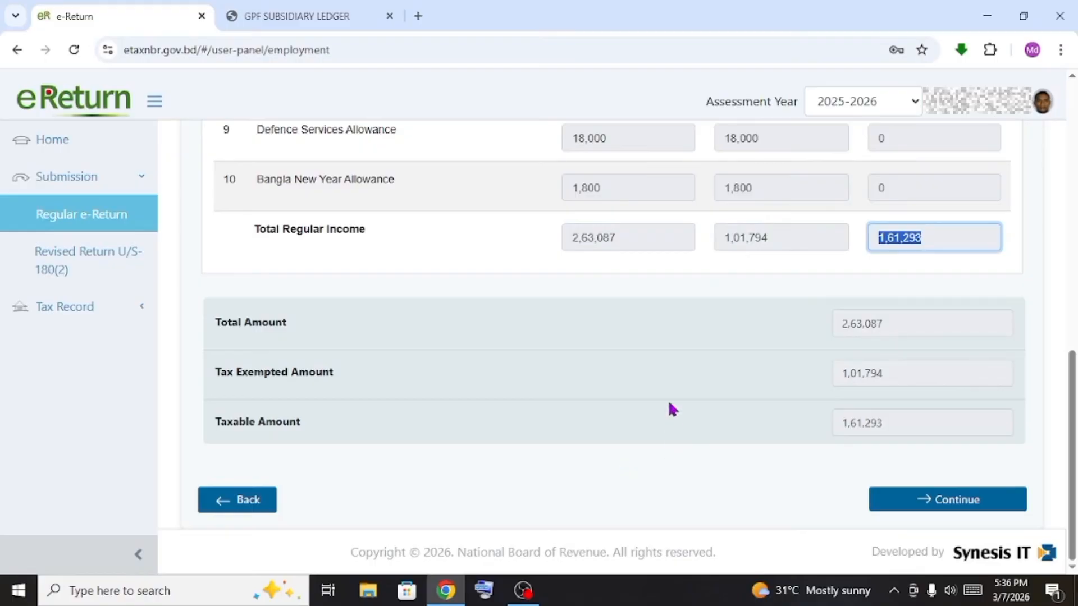
scroll(662, 433, up, 10)
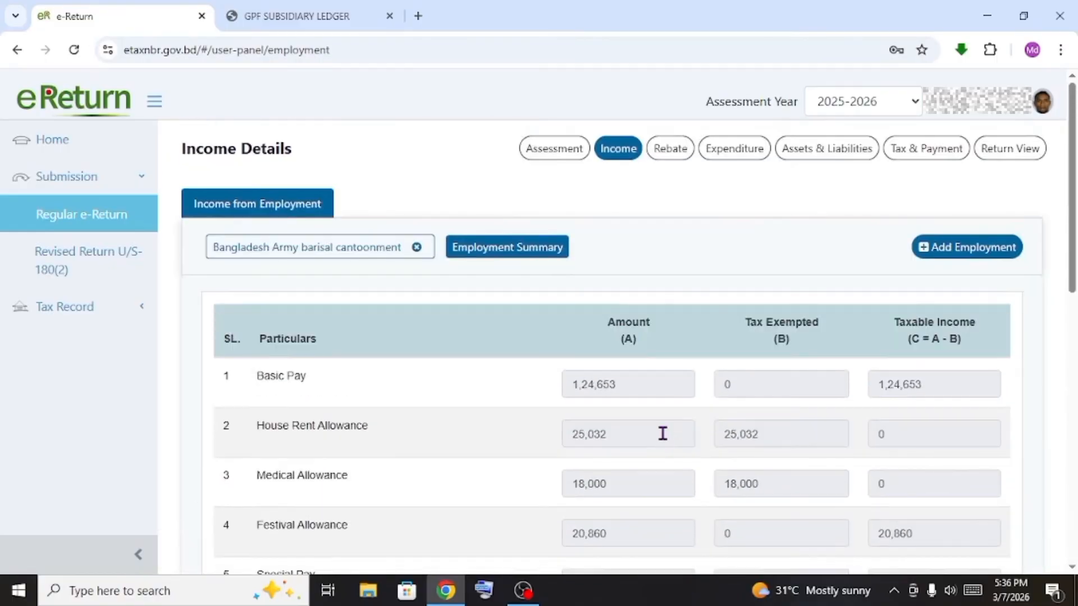
scroll(660, 437, down, 10)
click(593, 509)
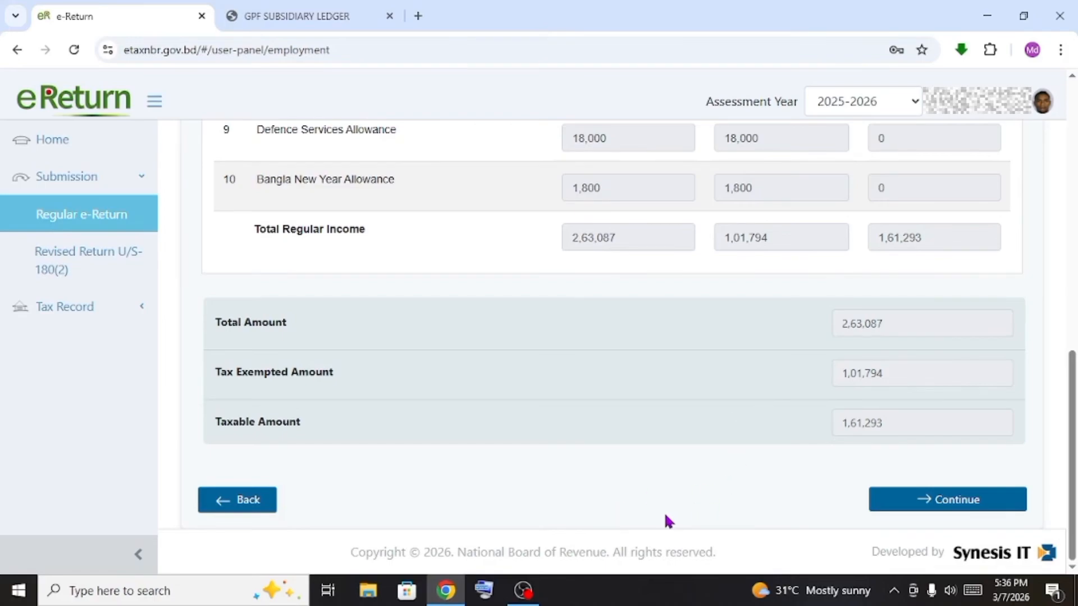
click(949, 508)
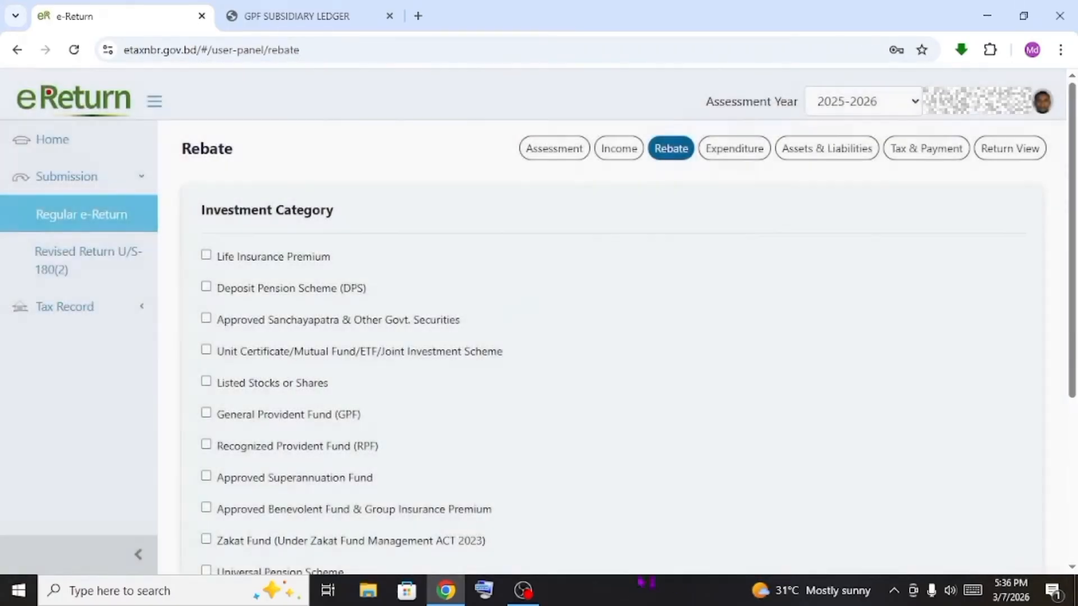
Tick General Provident Fund (GPF) on the Rebate page and select its Account No. field
scroll(435, 393, down, 5)
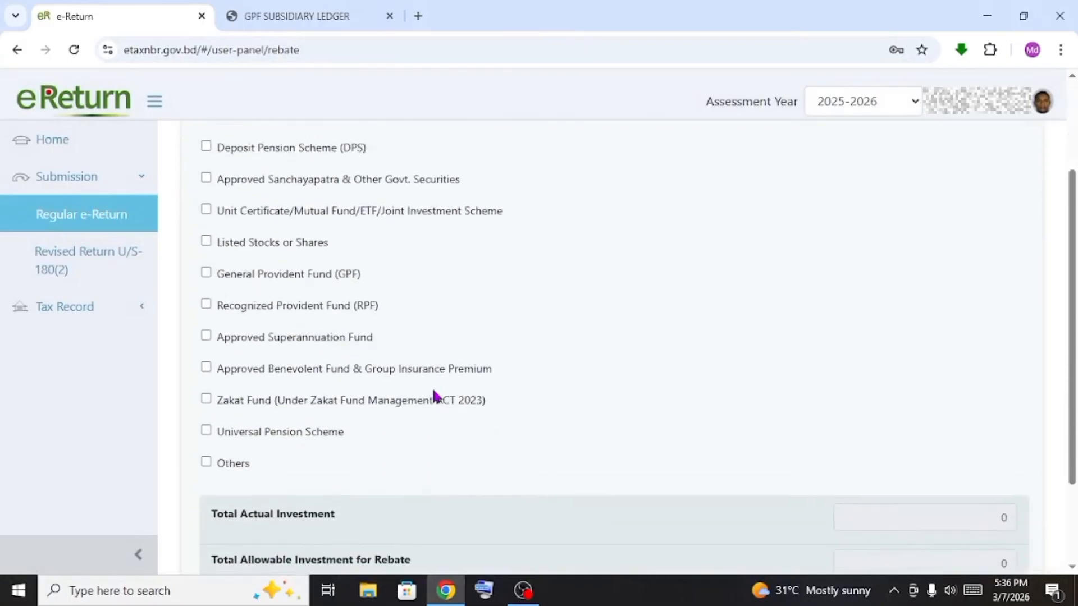
scroll(435, 393, up, 3)
scroll(436, 396, up, 2)
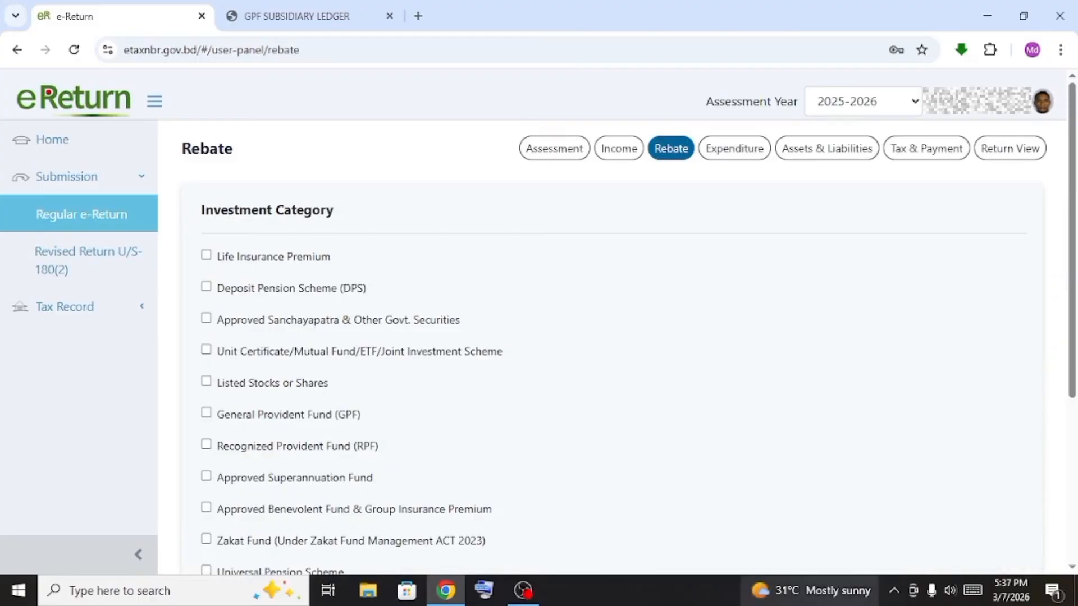
scroll(234, 306, down, 2)
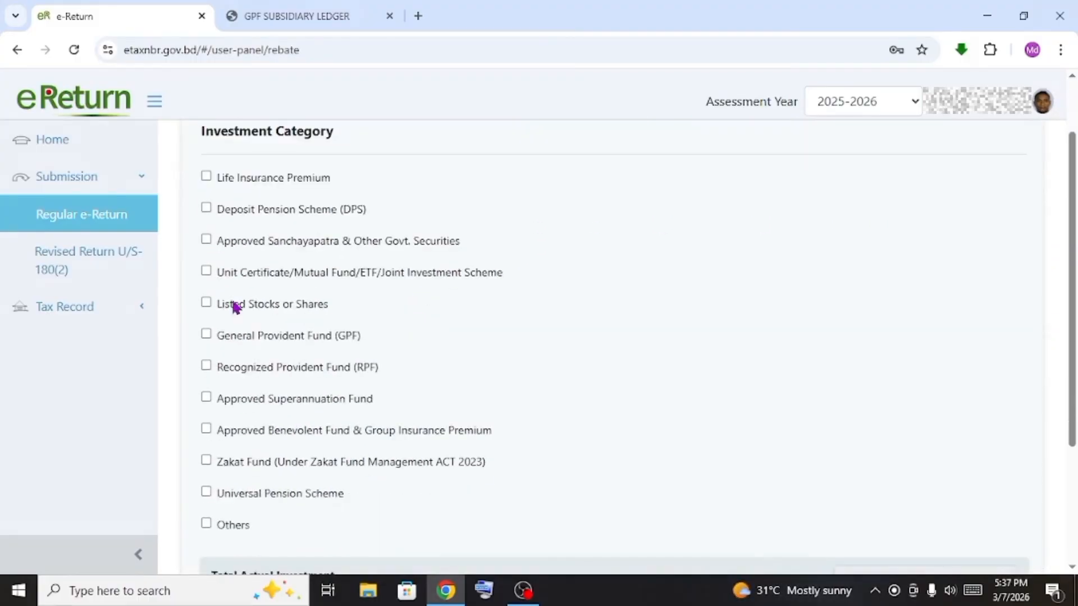
scroll(202, 354, down, 2)
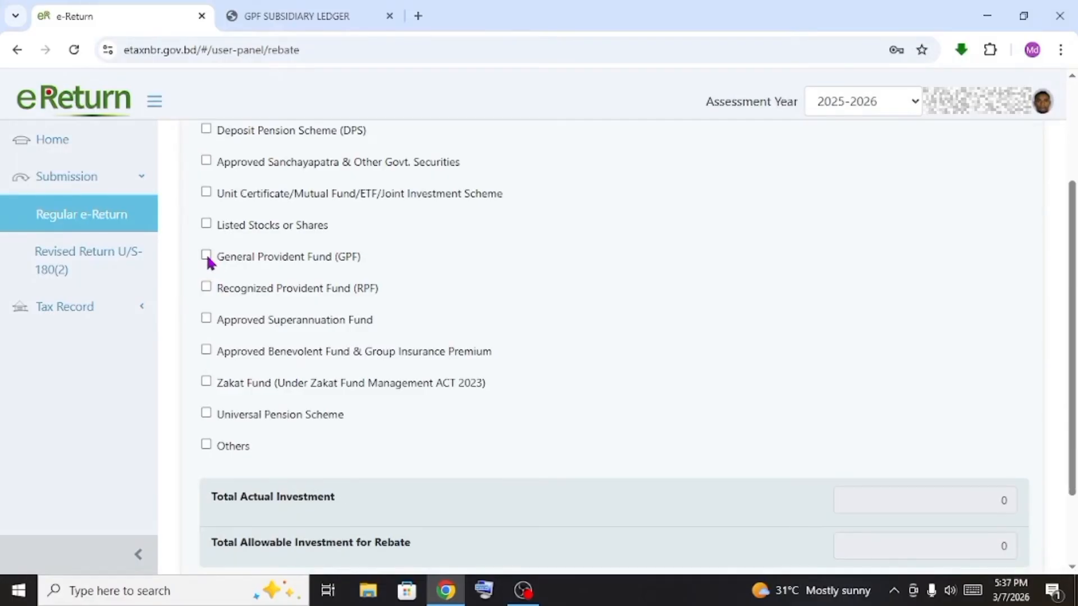
click(206, 255)
scroll(315, 323, down, 2)
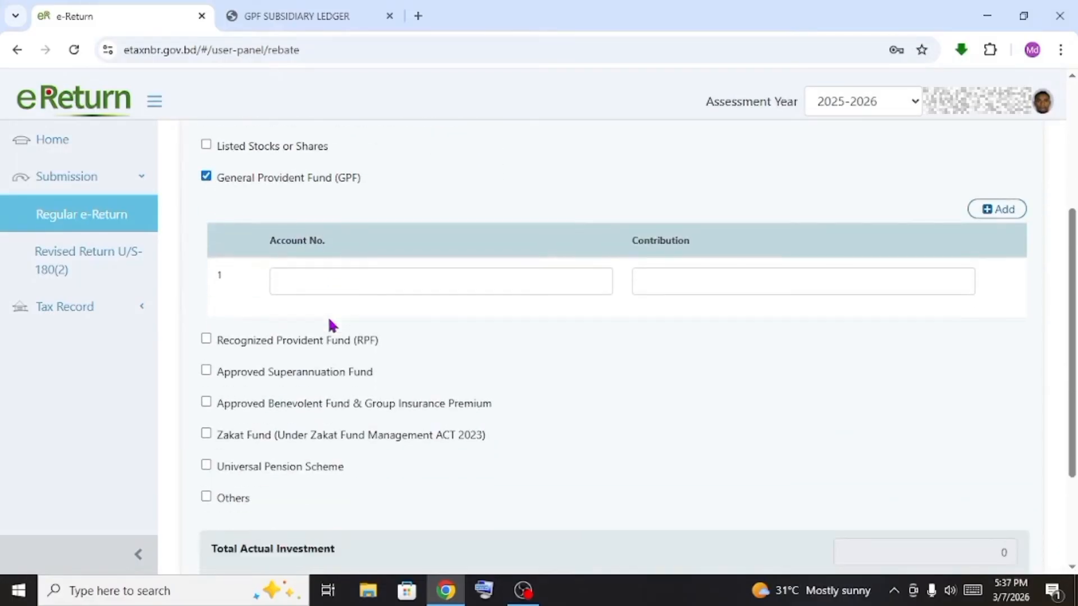
click(357, 291)
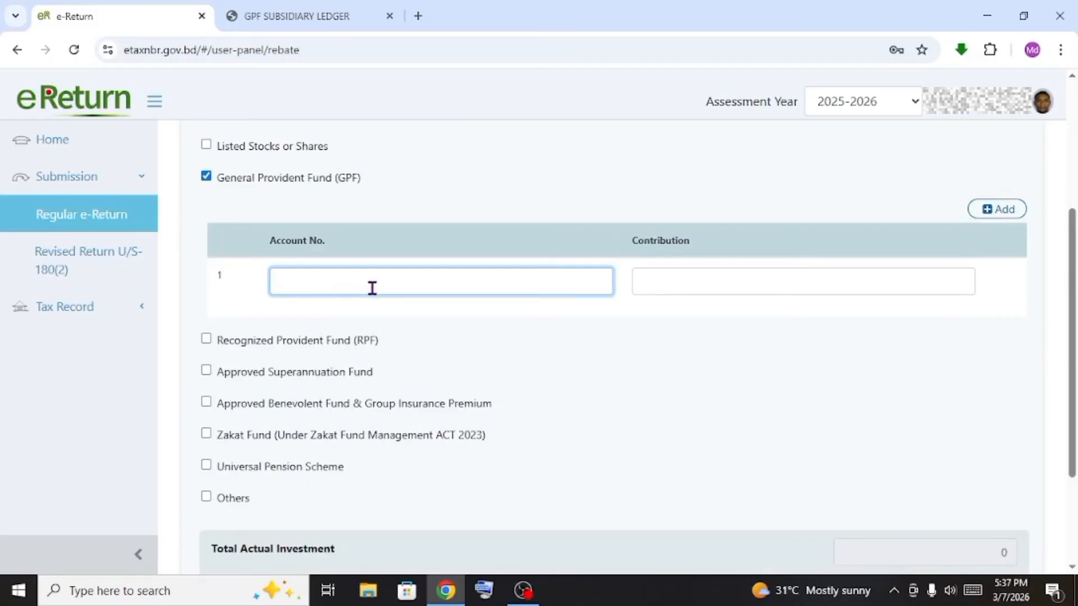
click(317, 19)
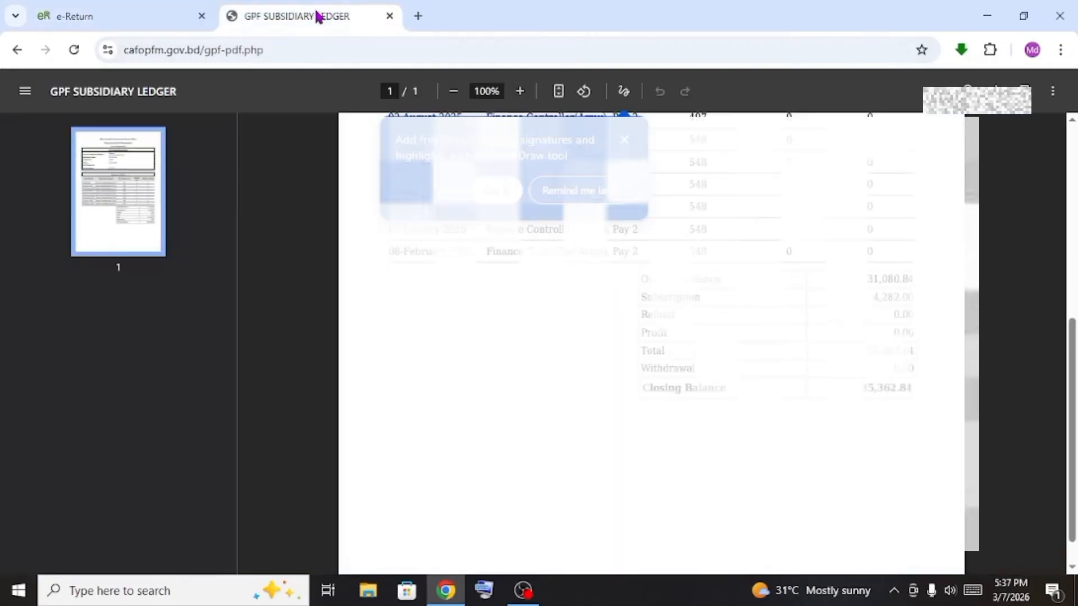
Paste the GPF account number from the ledger into the rebate row's Account No. field
scroll(677, 545, up, 4)
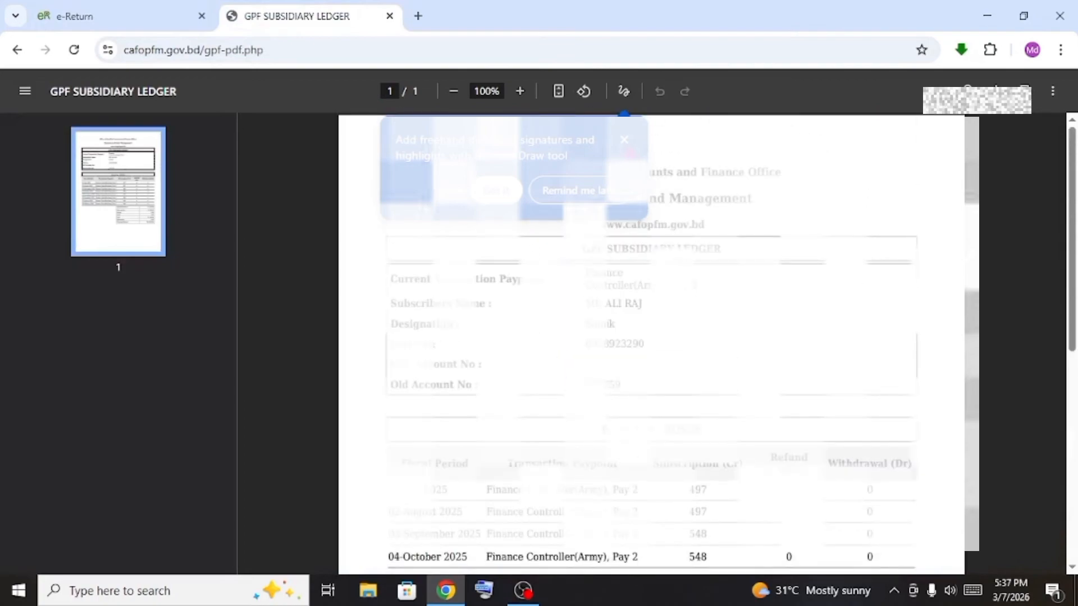
click(103, 22)
key(ctrl+v)
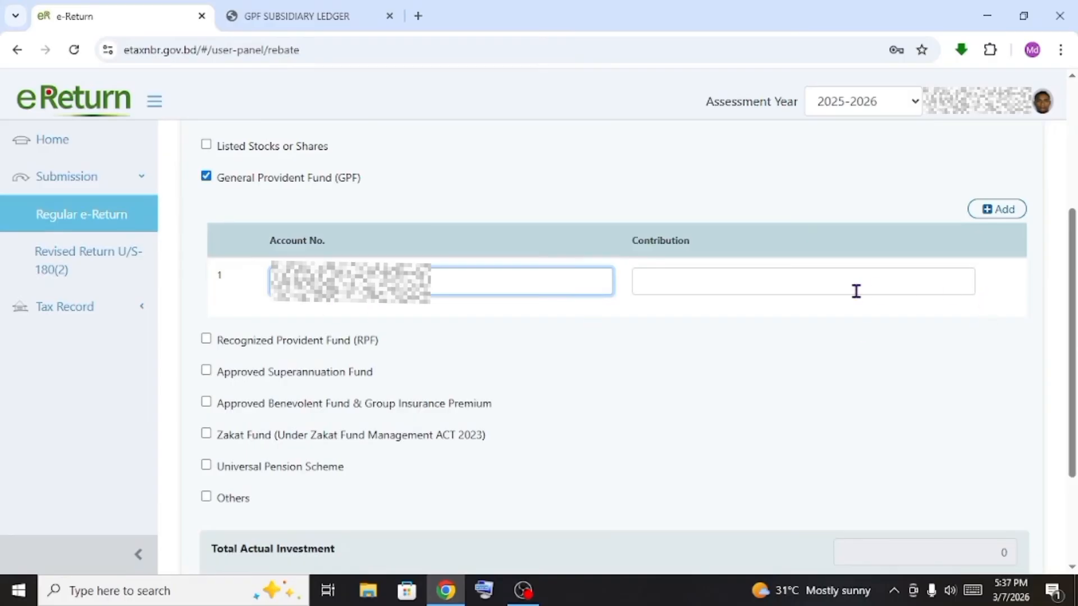
Enter a GPF contribution of 6000 and save the rebate details
click(849, 308)
click(841, 282)
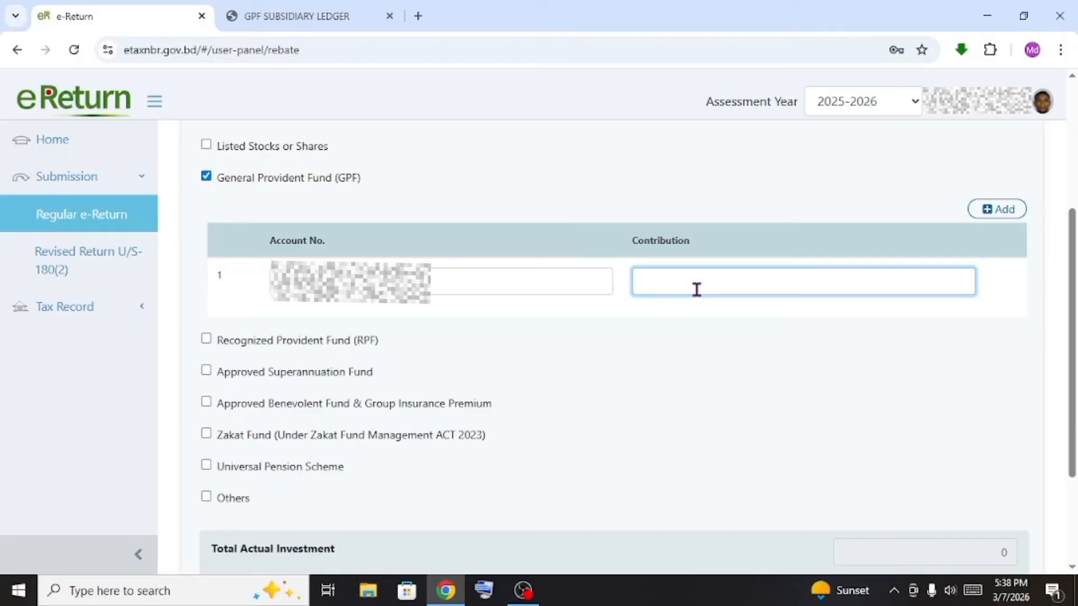
text(6000)
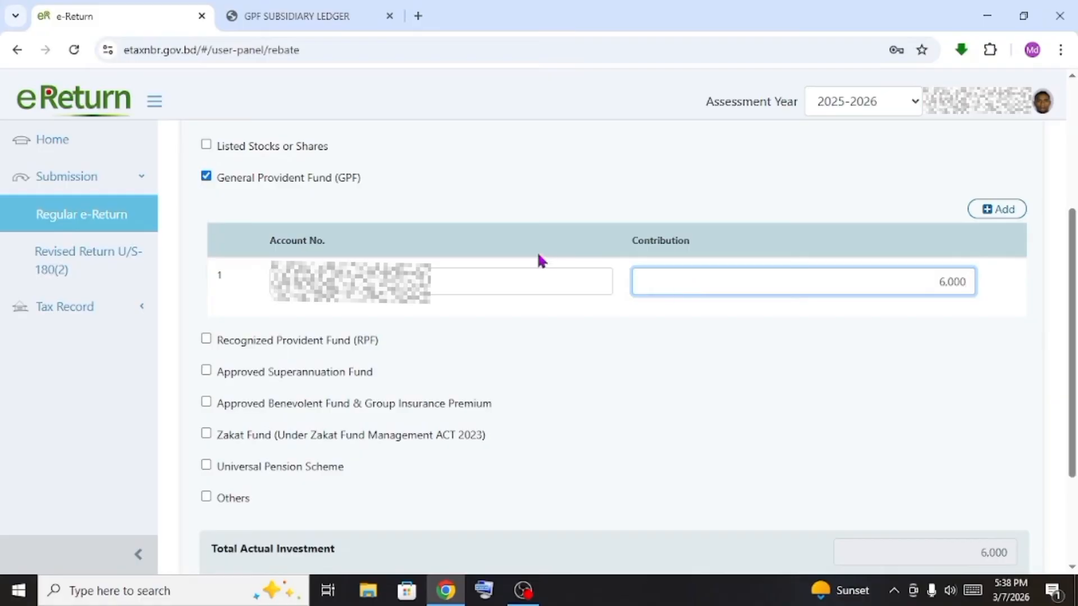
click(629, 331)
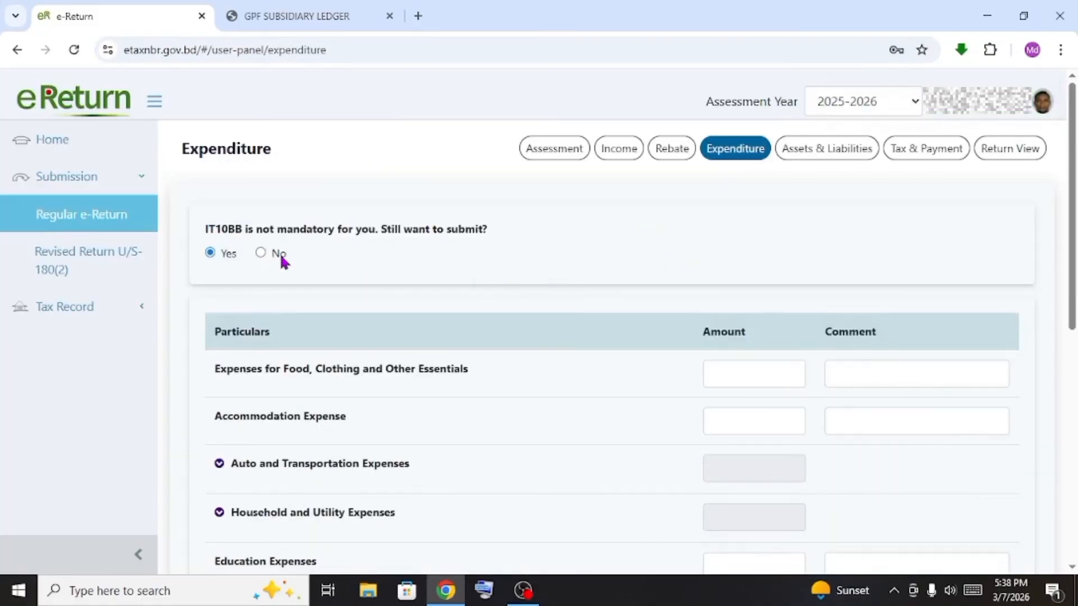
scroll(447, 264, down, 1)
scroll(447, 264, down, 1)
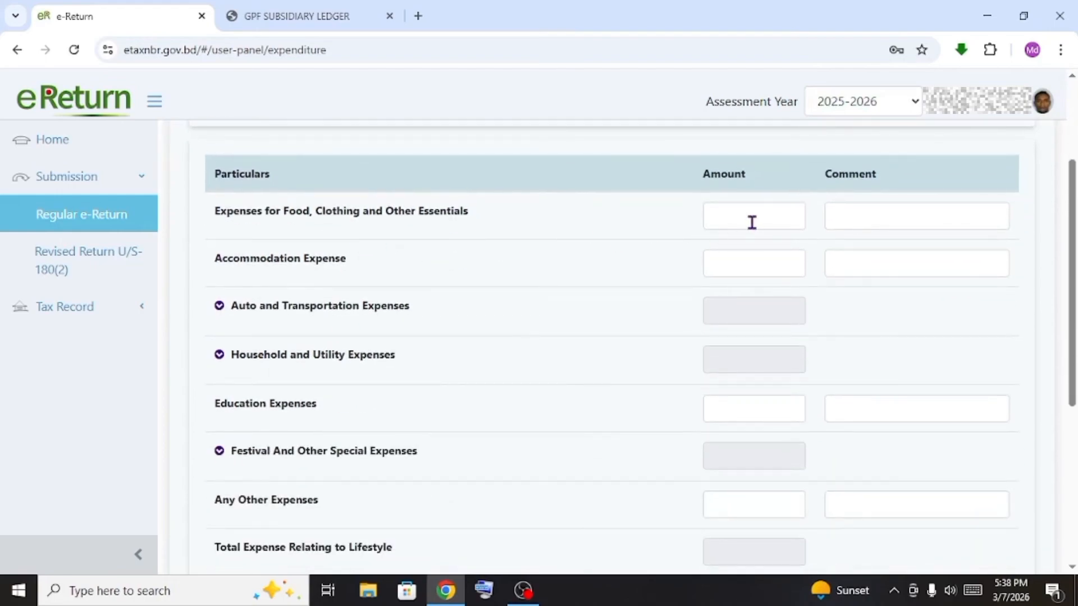
scroll(751, 223, down, 5)
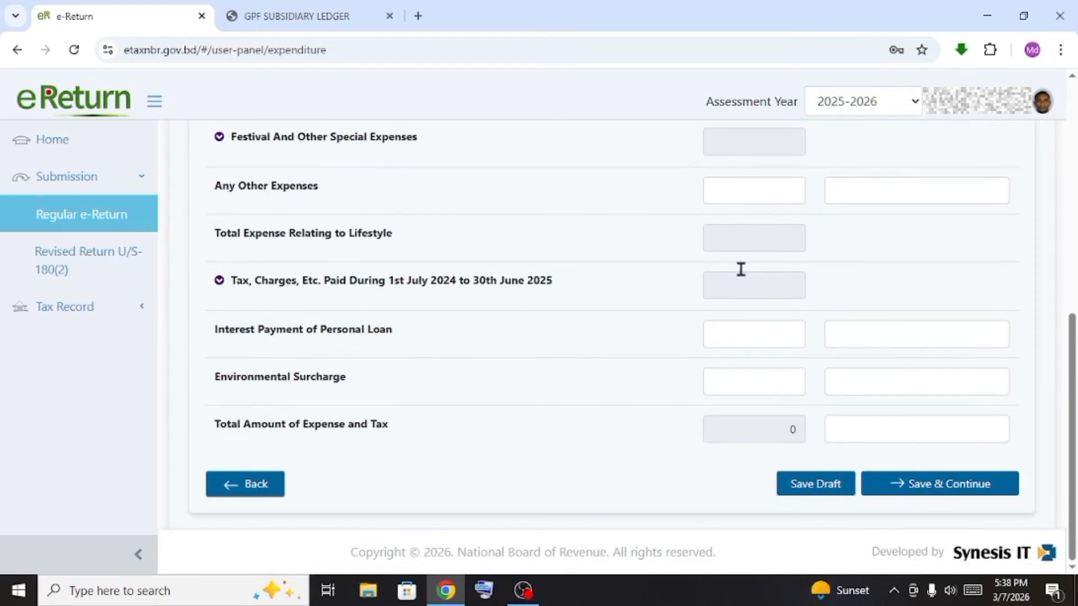
scroll(749, 320, up, 6)
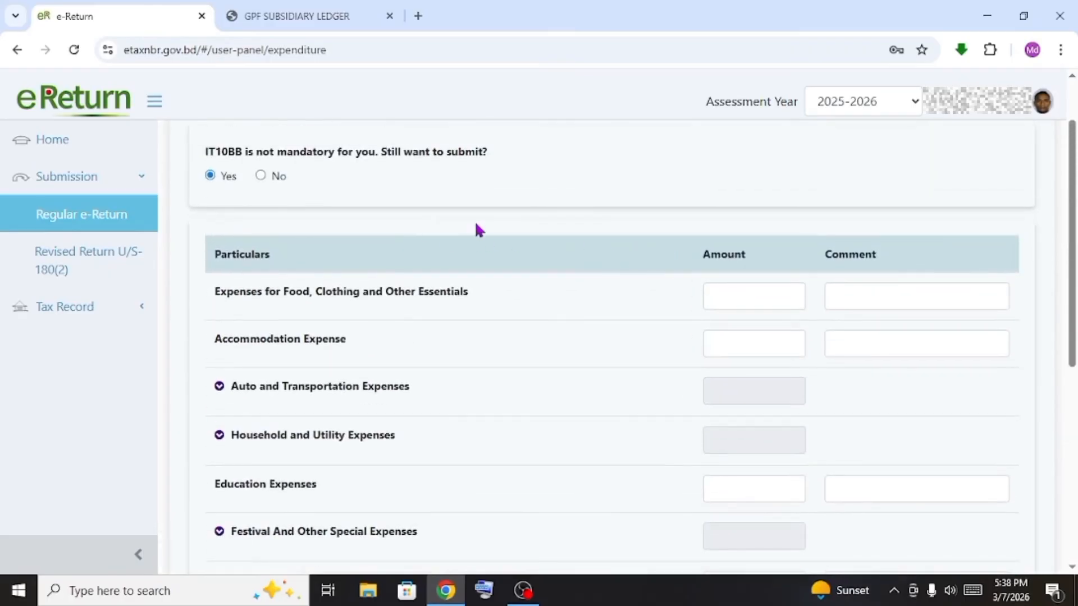
scroll(473, 230, down, 6)
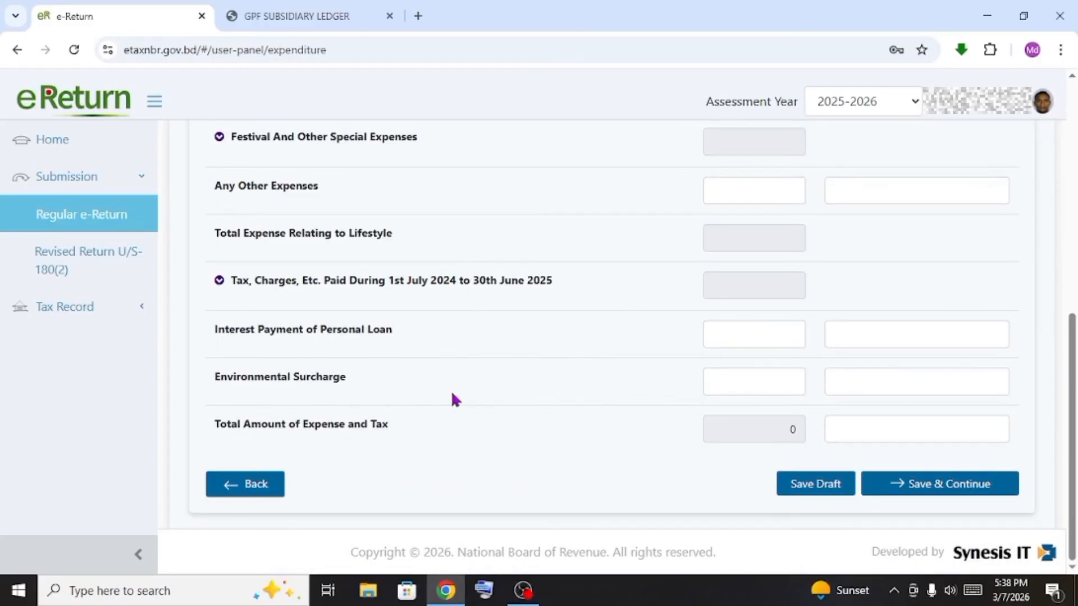
scroll(476, 348, up, 4)
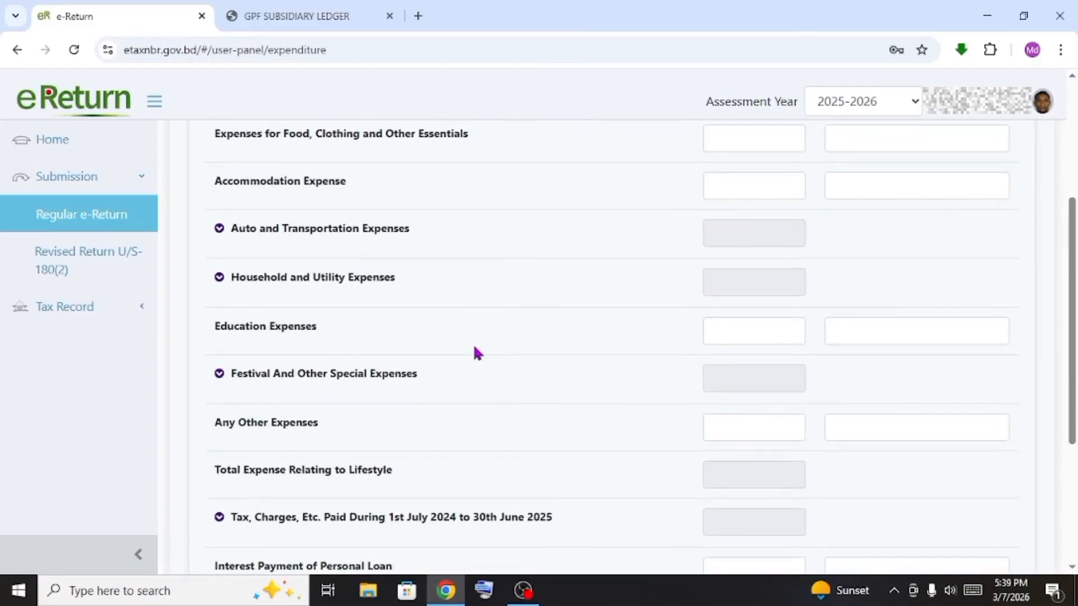
scroll(471, 367, up, 4)
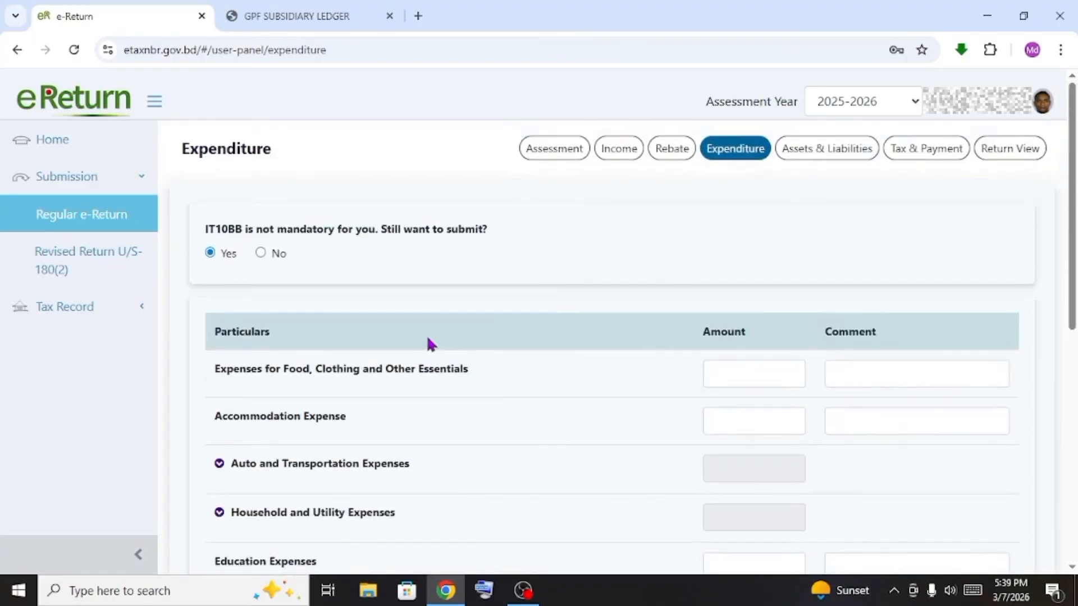
scroll(430, 344, down, 4)
scroll(563, 348, down, 5)
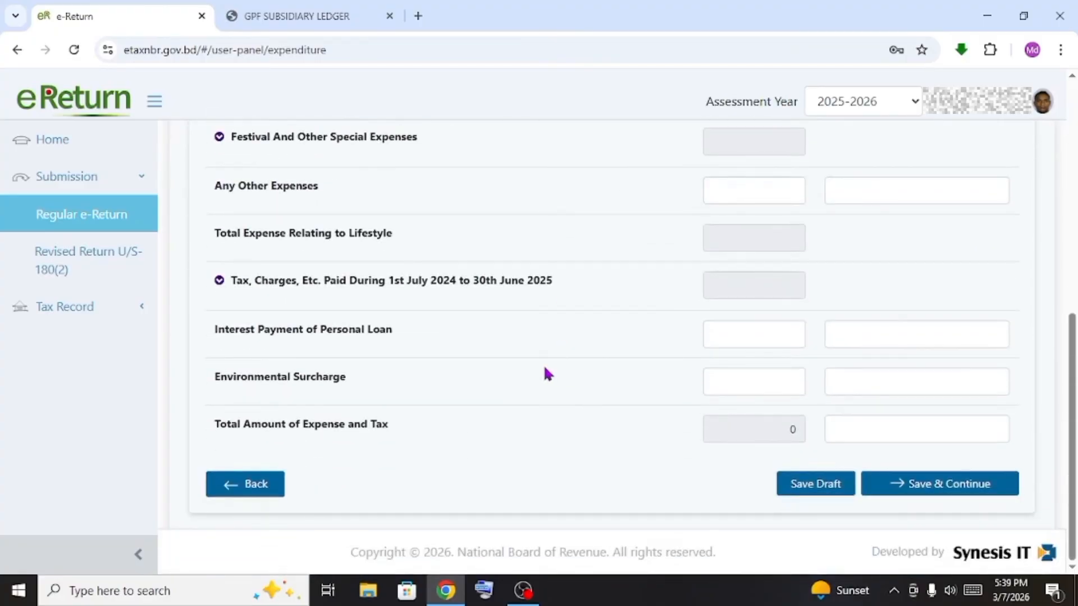
scroll(515, 379, up, 3)
scroll(514, 378, up, 3)
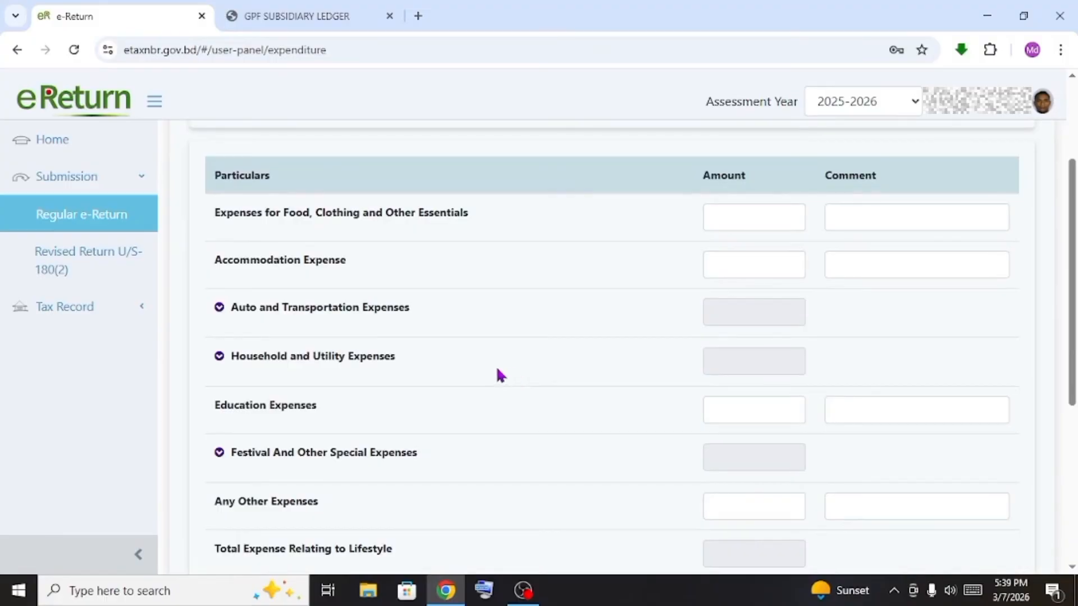
scroll(477, 400, down, 4)
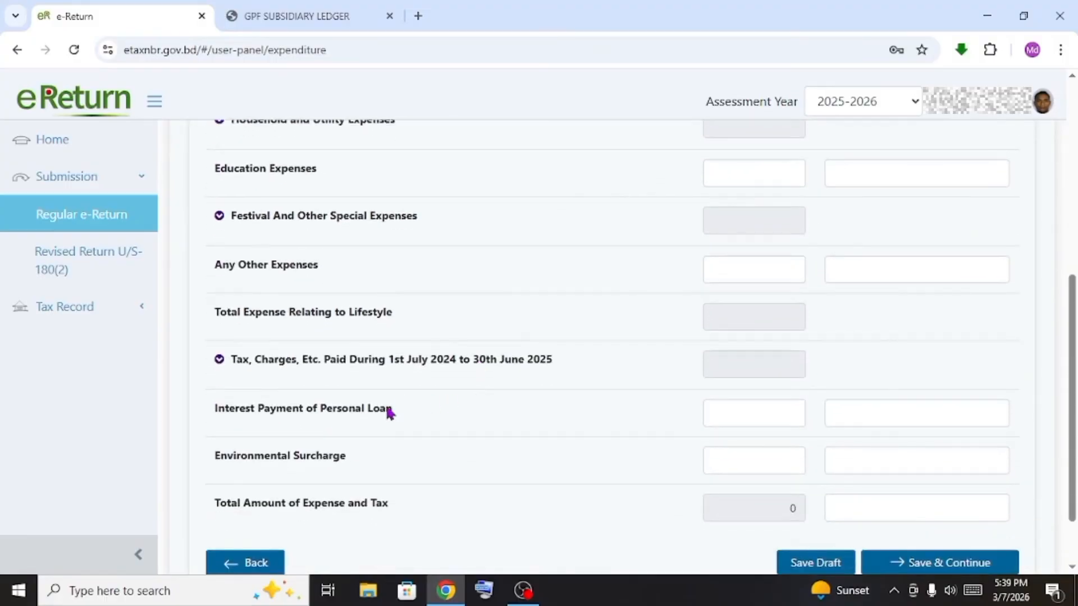
scroll(379, 405, down, 1)
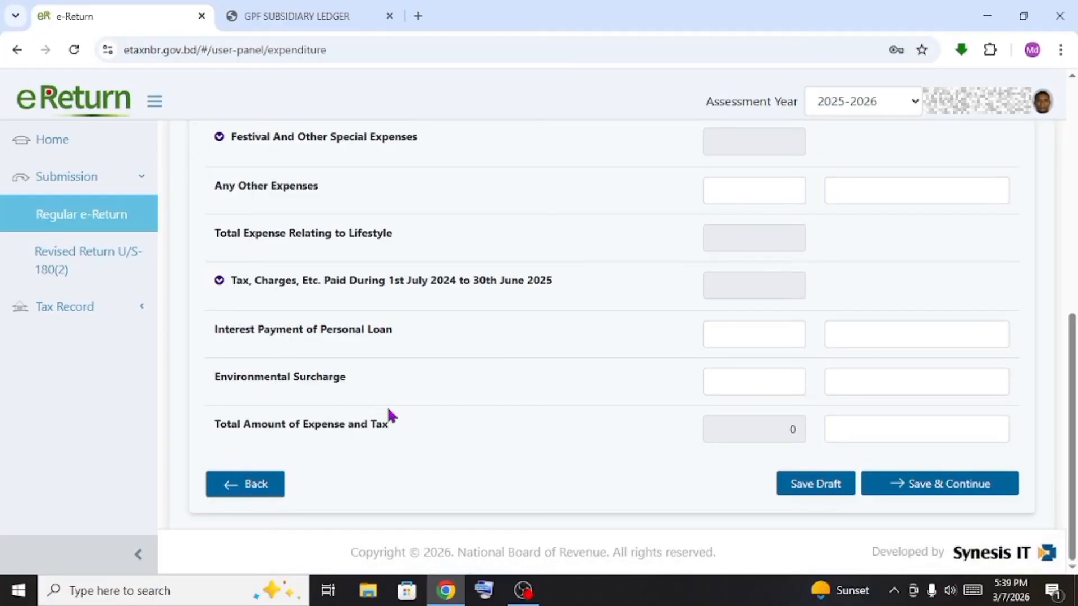
scroll(388, 414, up, 6)
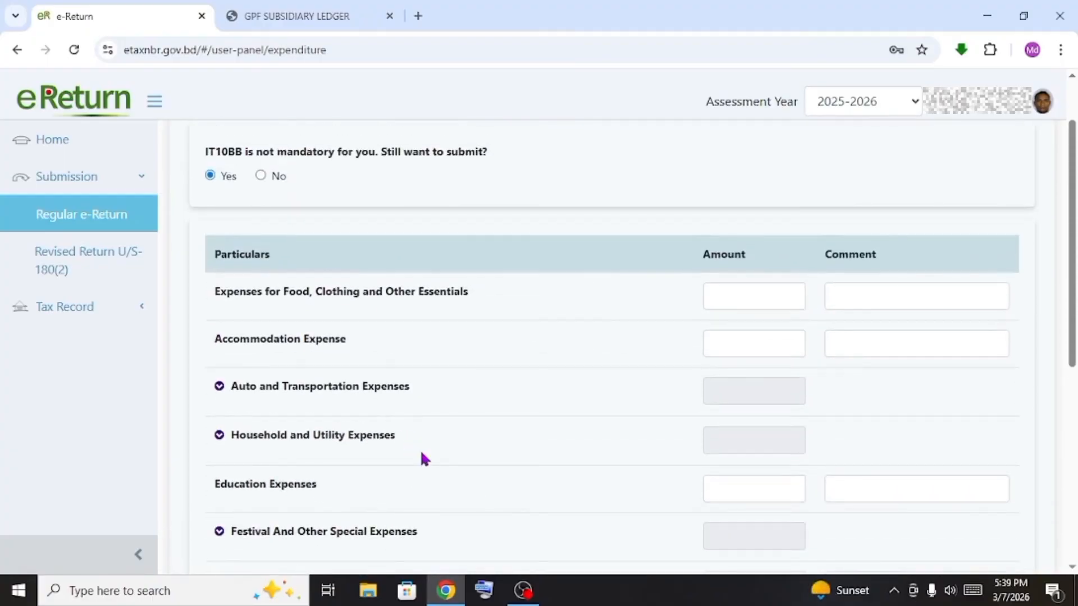
scroll(422, 454, up, 1)
scroll(398, 436, down, 3)
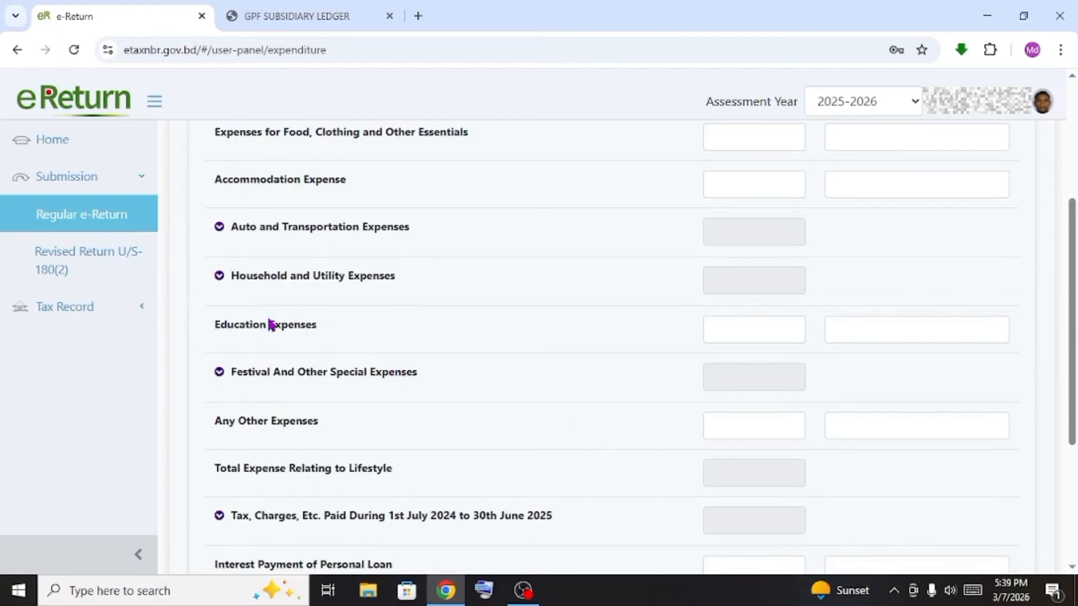
scroll(300, 437, down, 1)
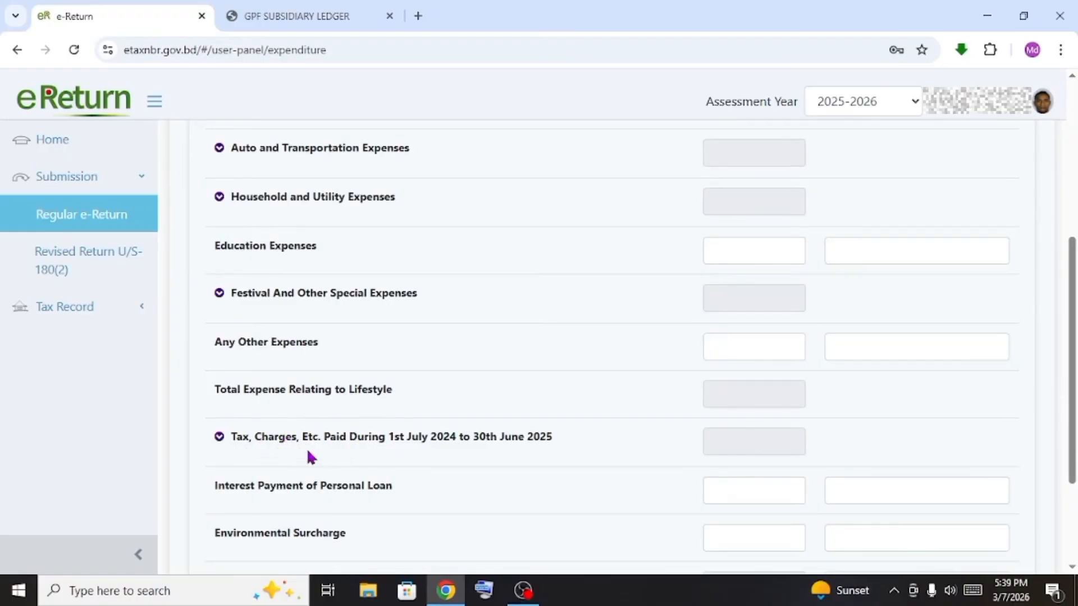
scroll(331, 496, down, 2)
scroll(365, 404, up, 8)
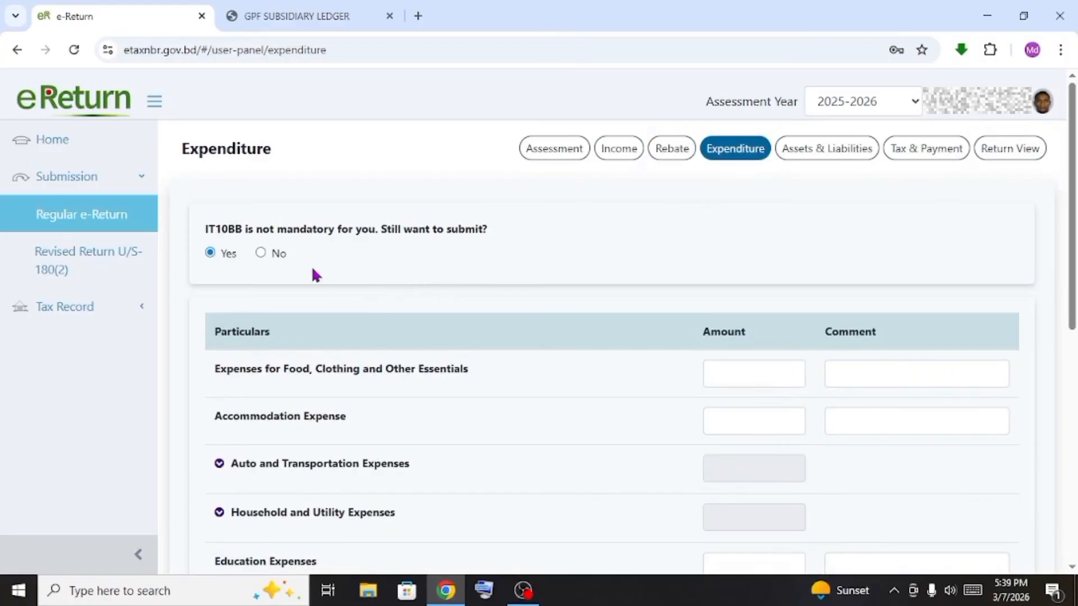
Set IT10BB to No, enter 263087 as total expense and tax, and save
click(261, 253)
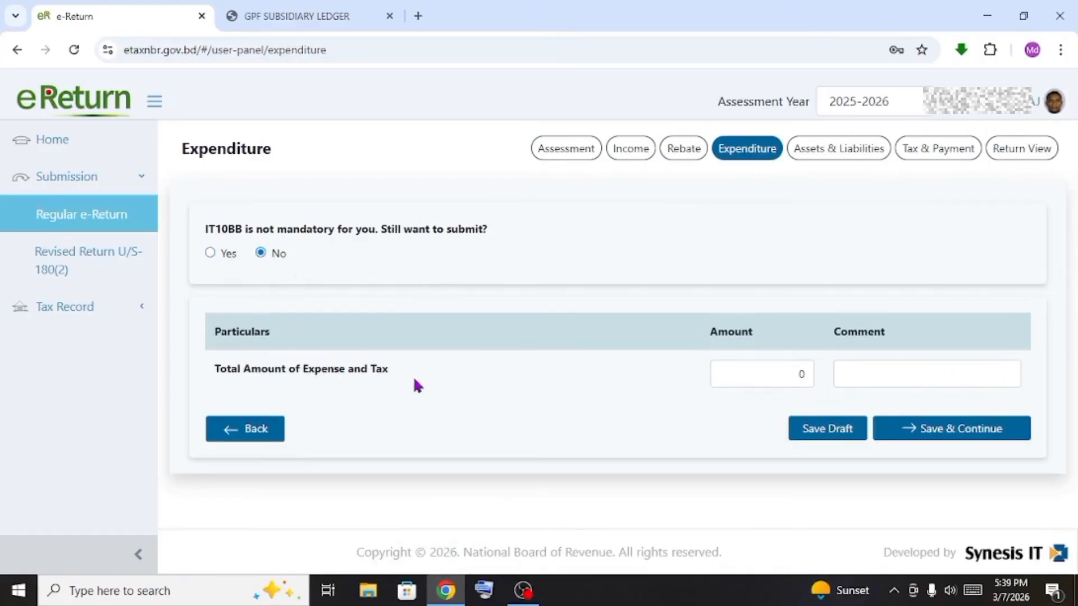
click(749, 376)
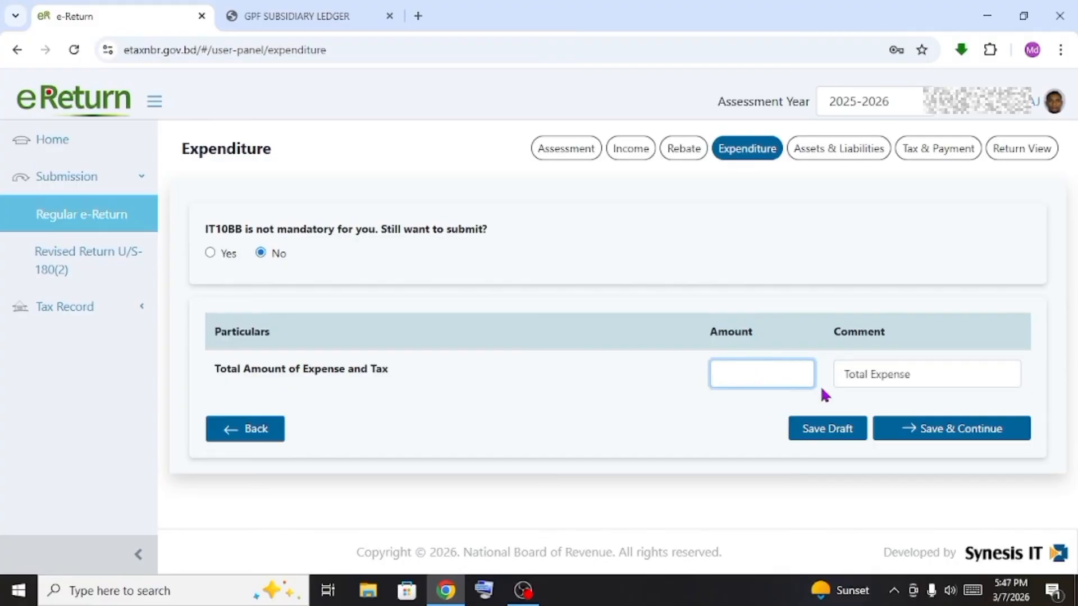
text(263087)
click(913, 376)
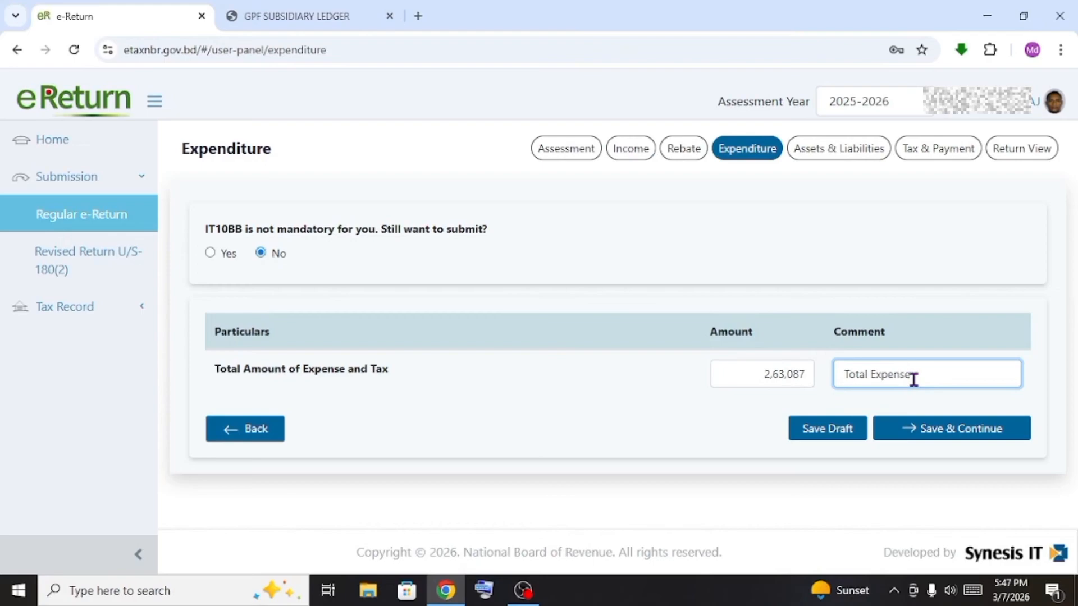
click(931, 435)
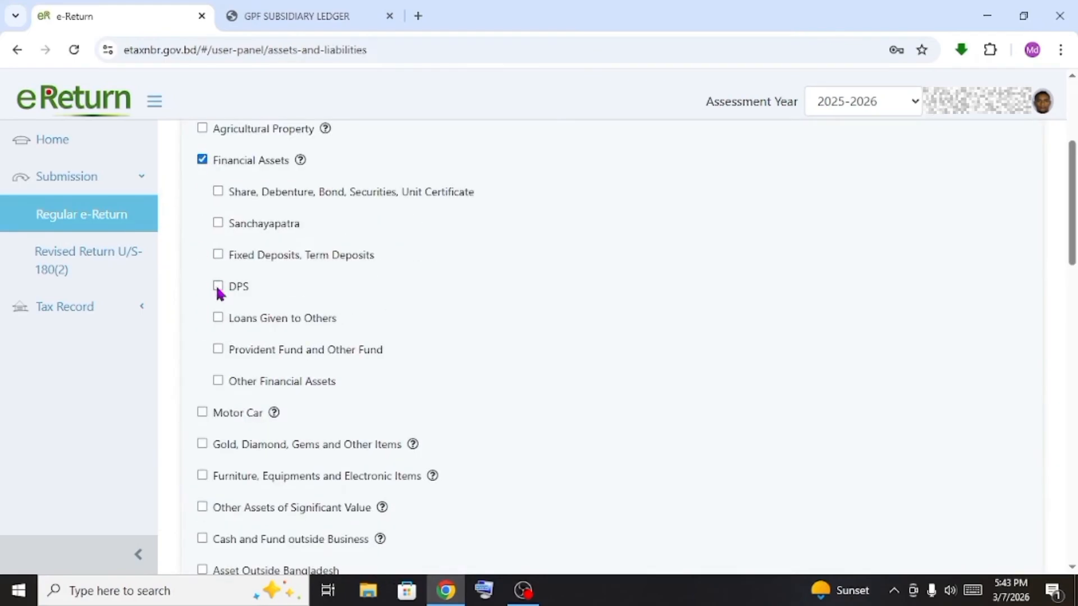
Leave asset details empty by unticking Other Financial Assets and Financial Assets
scroll(225, 319, down, 1)
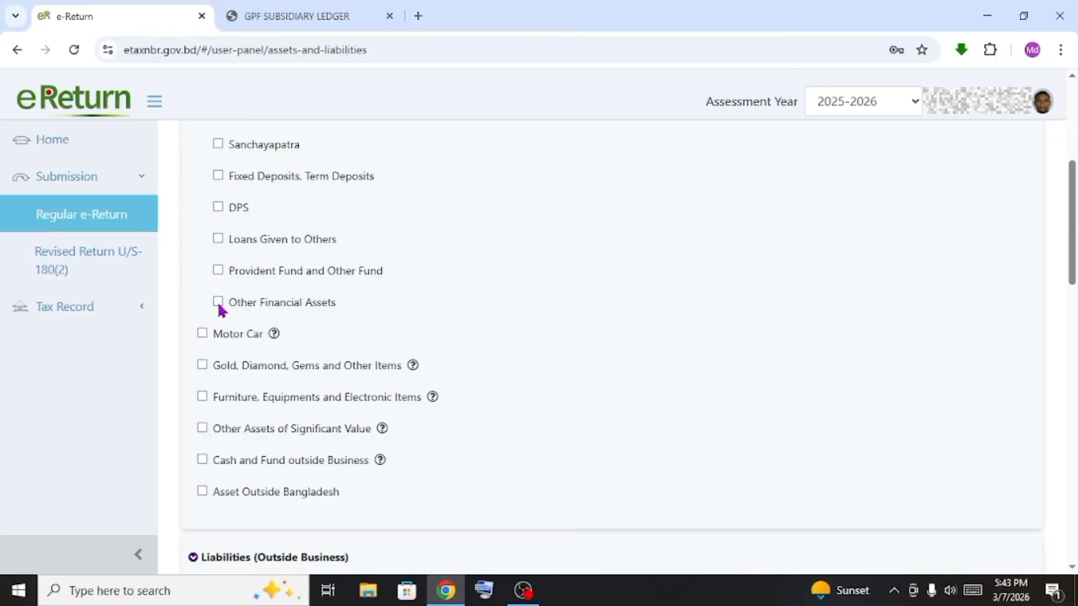
click(218, 302)
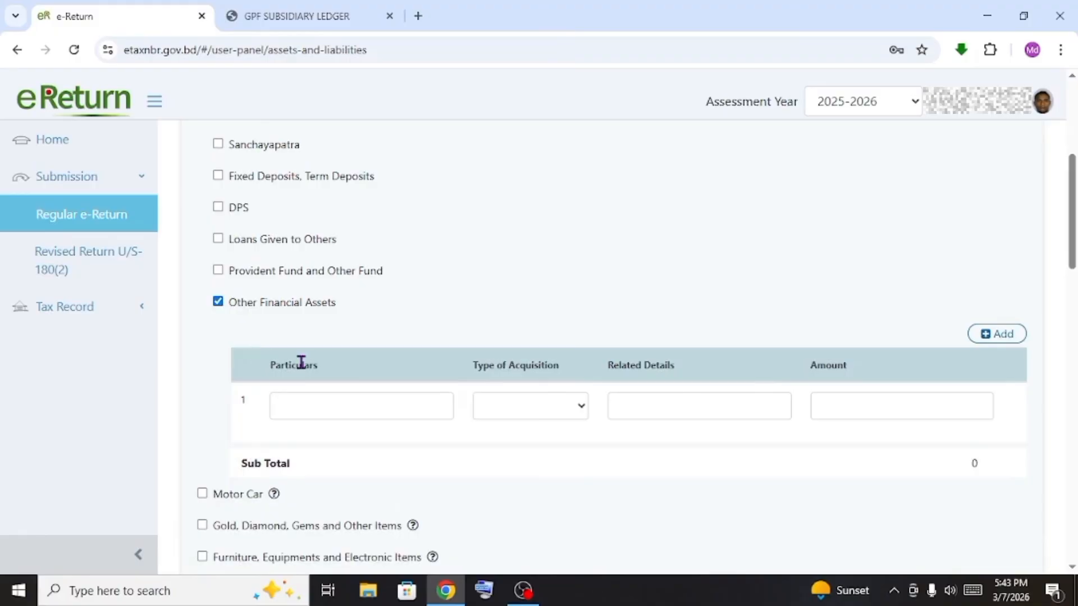
click(336, 410)
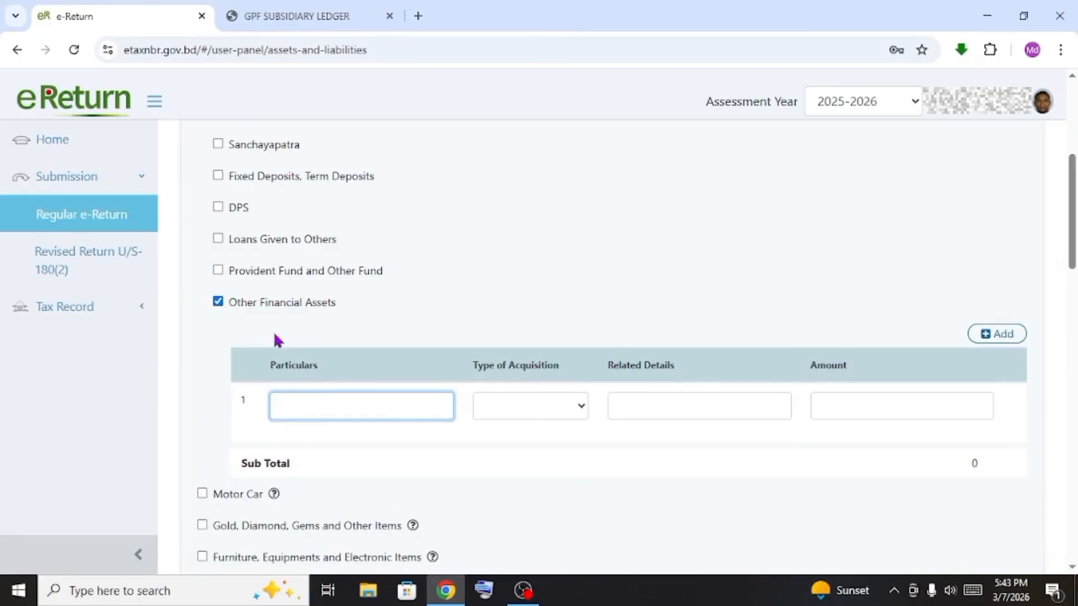
click(233, 310)
click(203, 317)
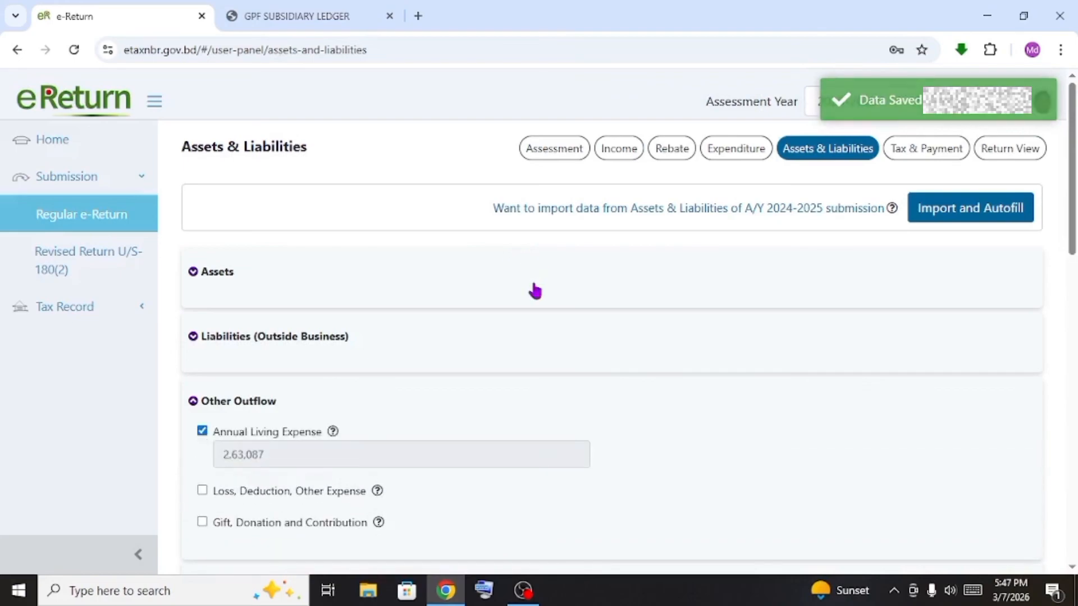
scroll(605, 295, down, 5)
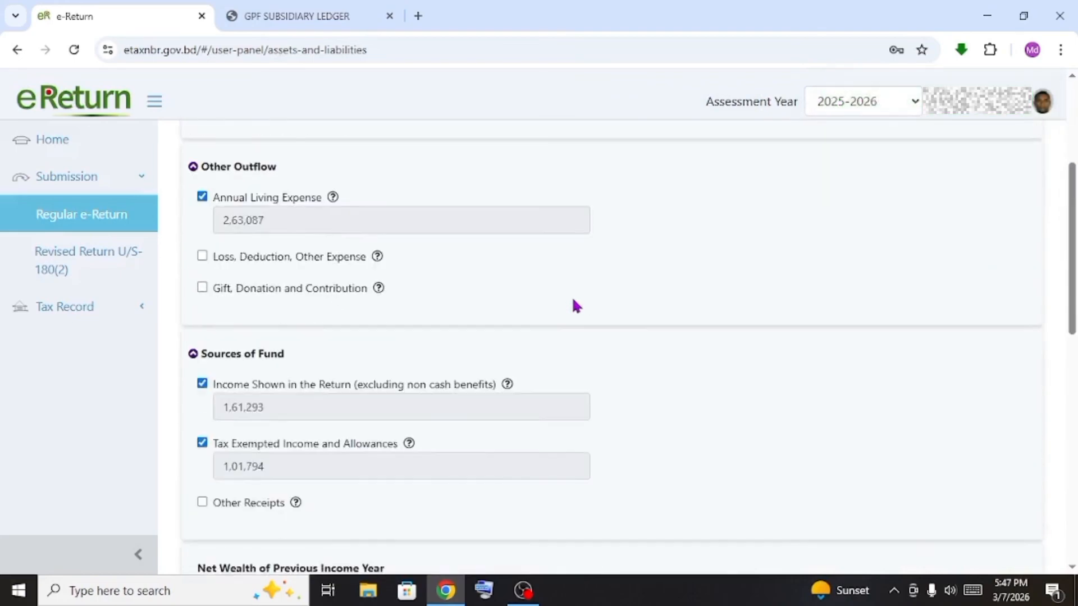
scroll(444, 288, down, 10)
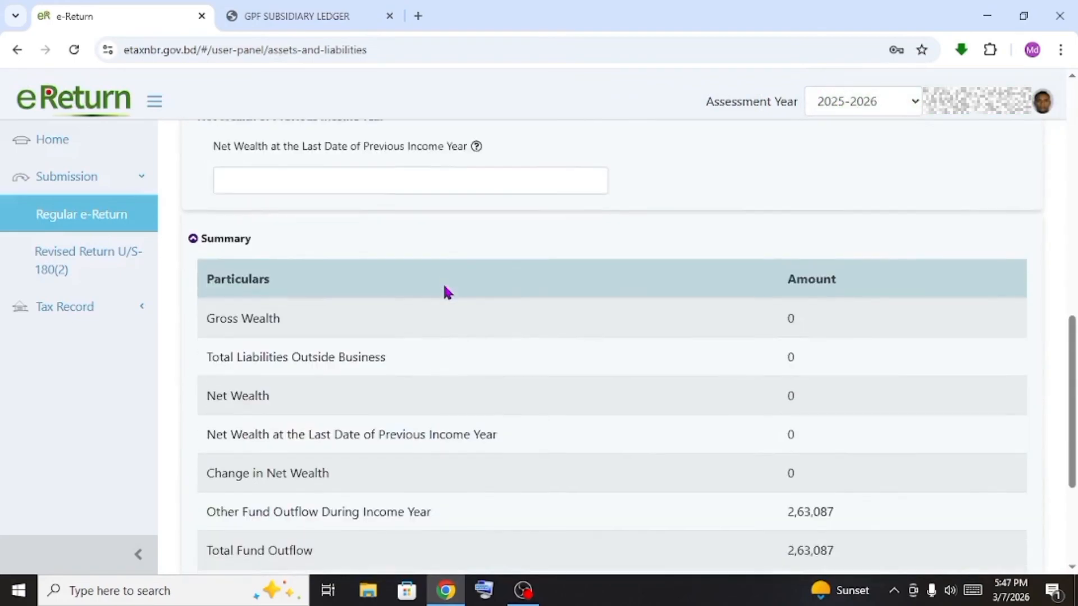
scroll(444, 290, down, 2)
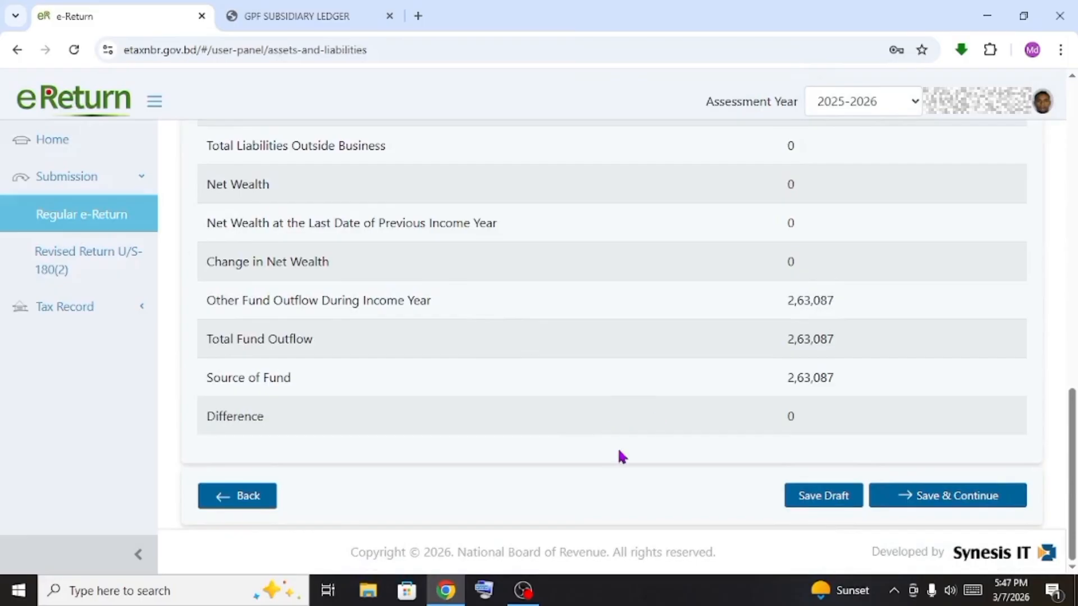
Save Assets & Liabilities and review the Tax & Payment page
click(962, 501)
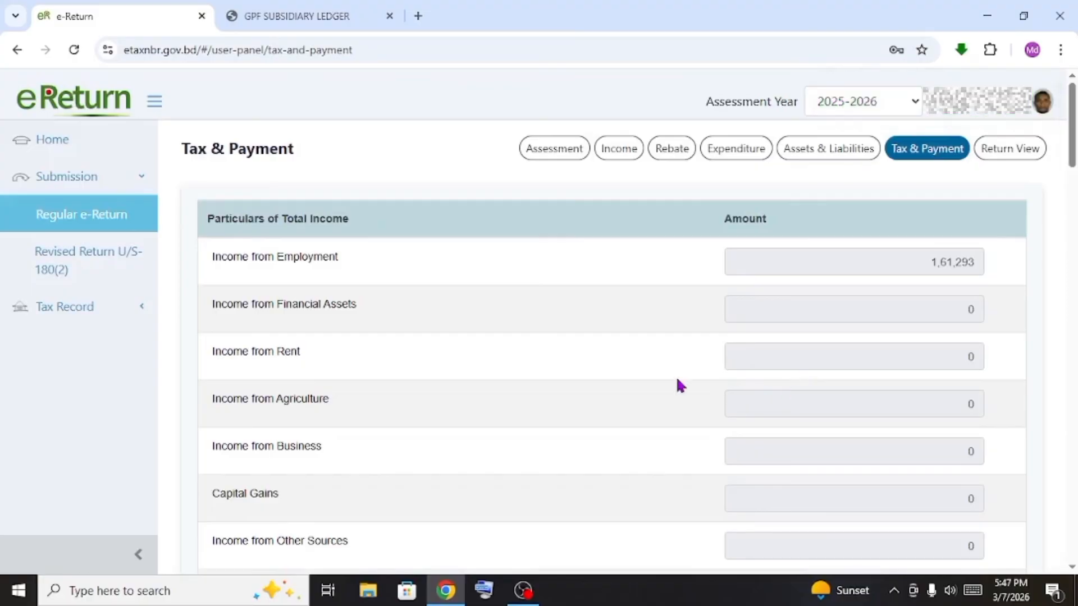
scroll(379, 267, down, 10)
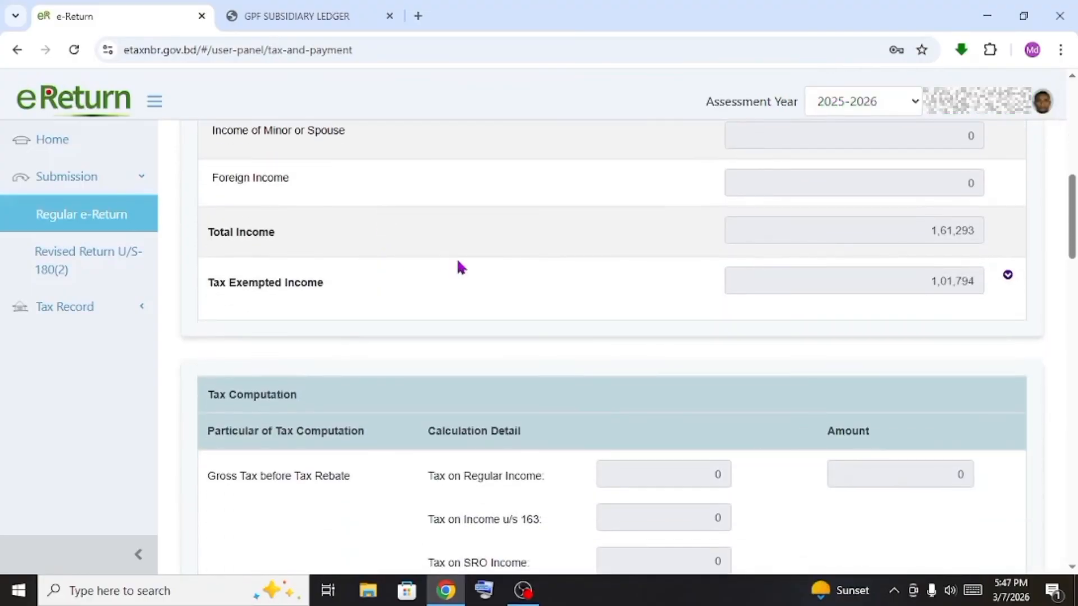
scroll(625, 348, down, 12)
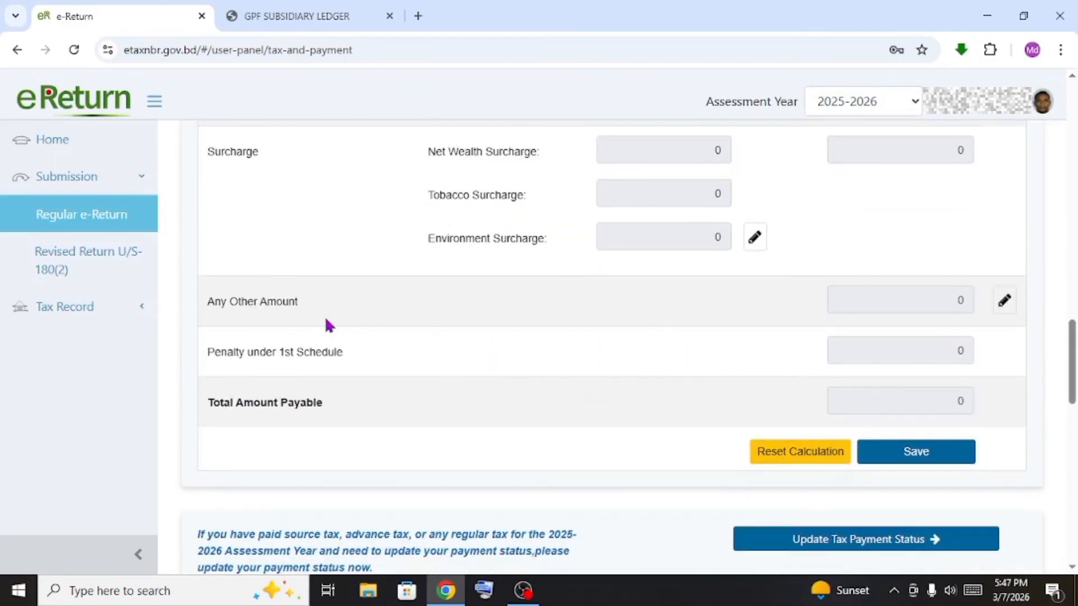
scroll(308, 308, up, 7)
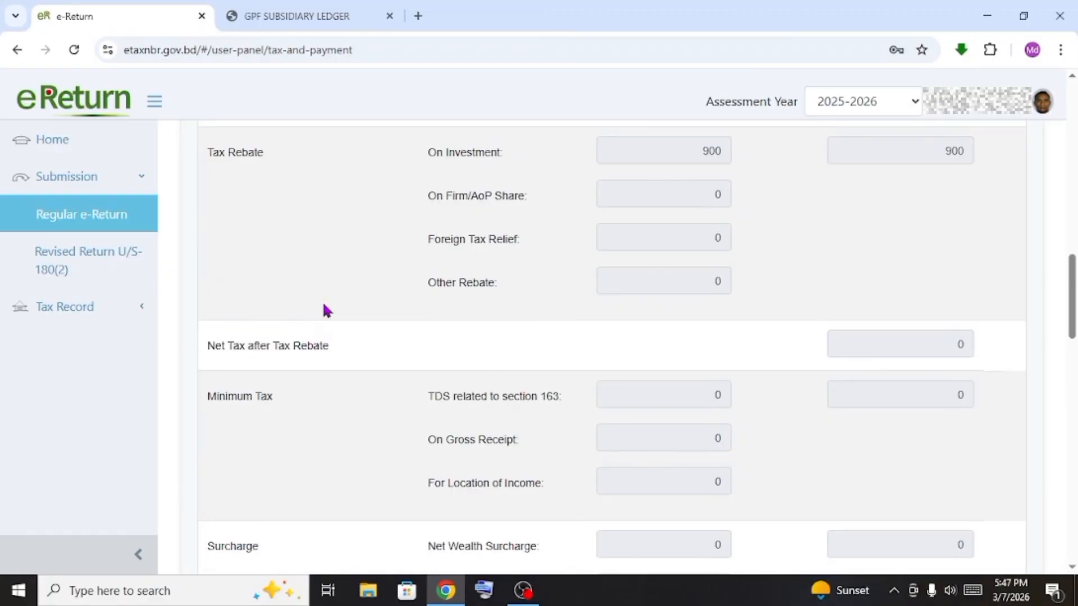
scroll(700, 410, up, 12)
scroll(371, 303, down, 10)
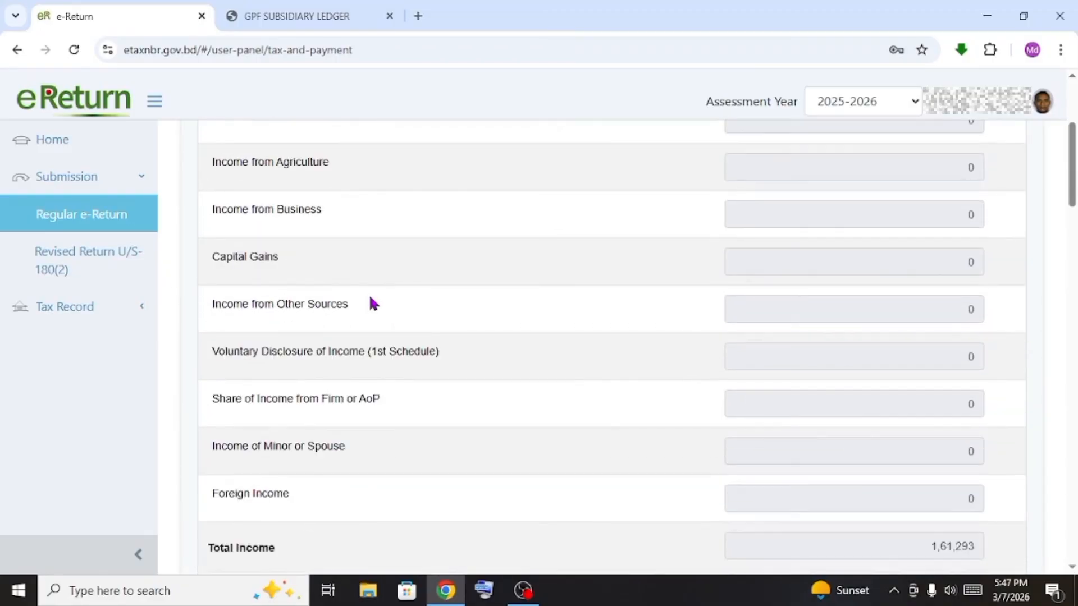
scroll(384, 366, up, 10)
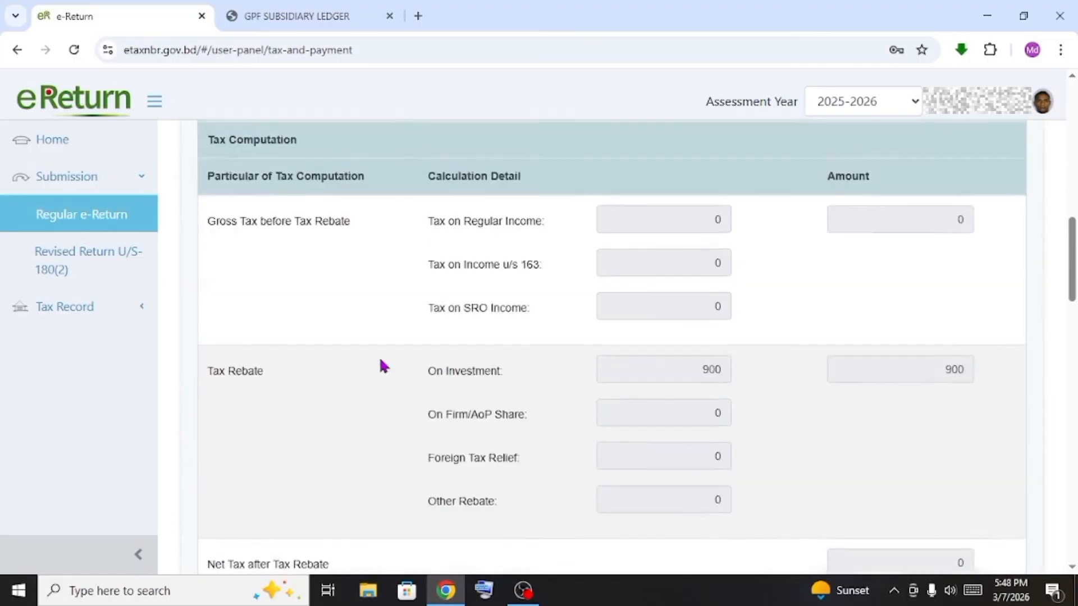
scroll(383, 366, down, 11)
Save the tax computation: income 1,61,293, investment rebate 900, final payable 0
scroll(380, 365, down, 7)
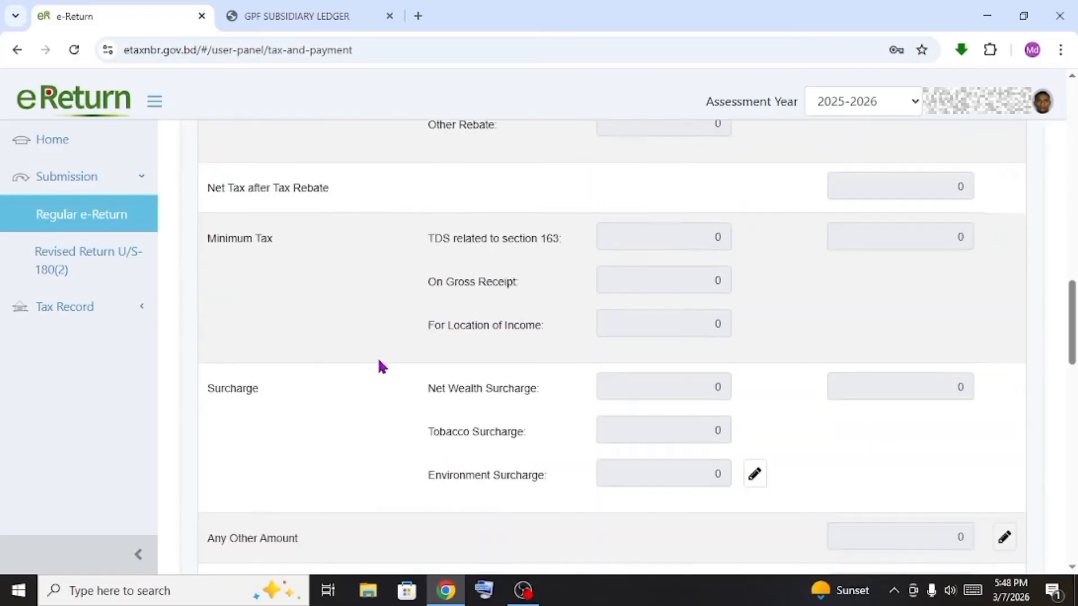
scroll(380, 365, up, 2)
scroll(563, 472, down, 3)
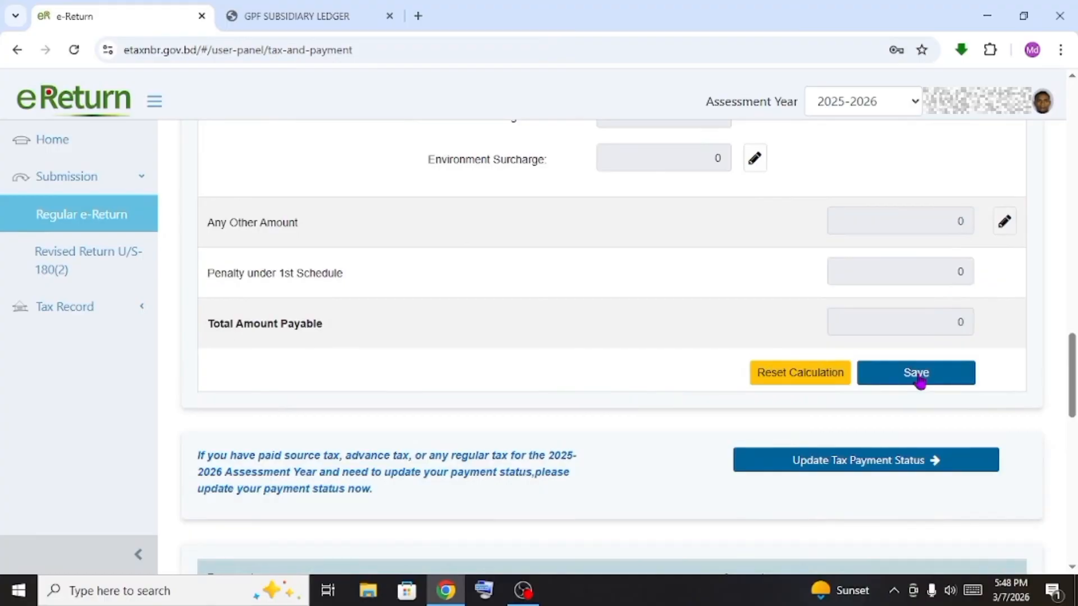
scroll(918, 379, up, 16)
scroll(852, 364, down, 17)
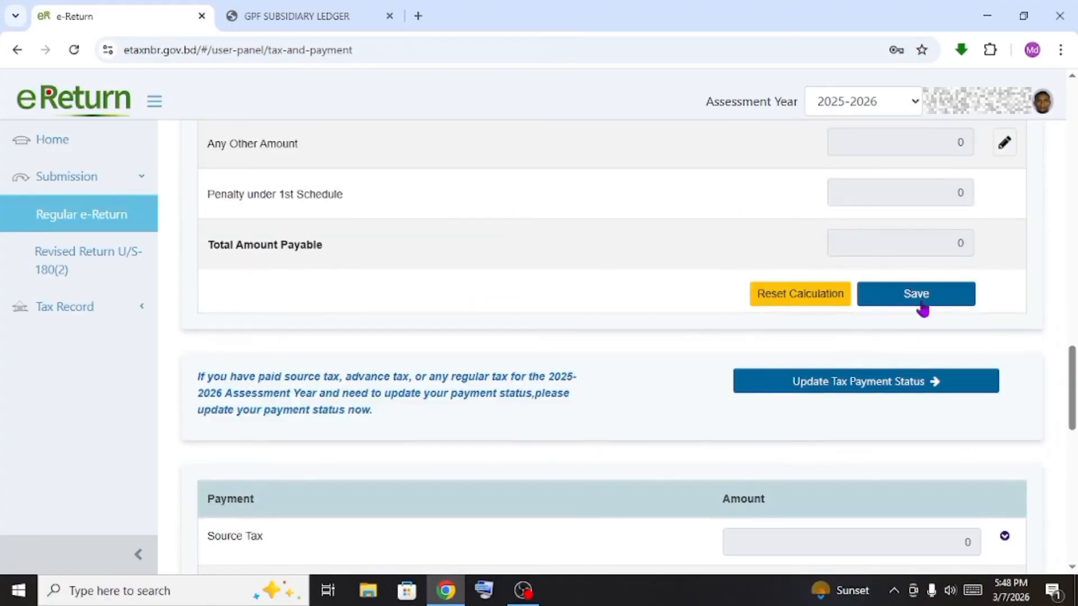
scroll(922, 307, down, 7)
scroll(922, 306, up, 6)
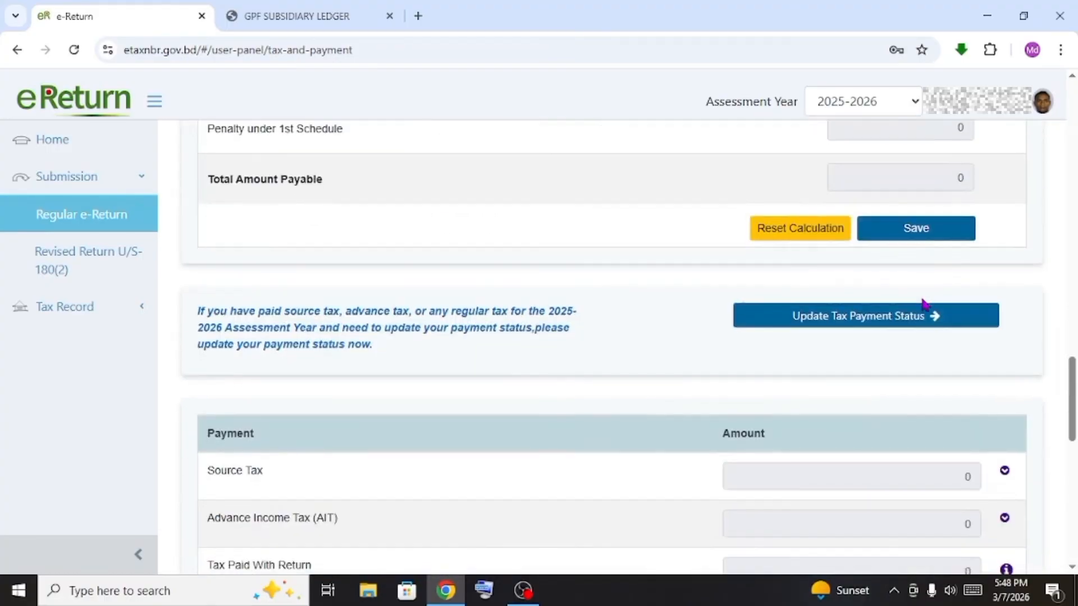
click(916, 229)
scroll(892, 268, down, 20)
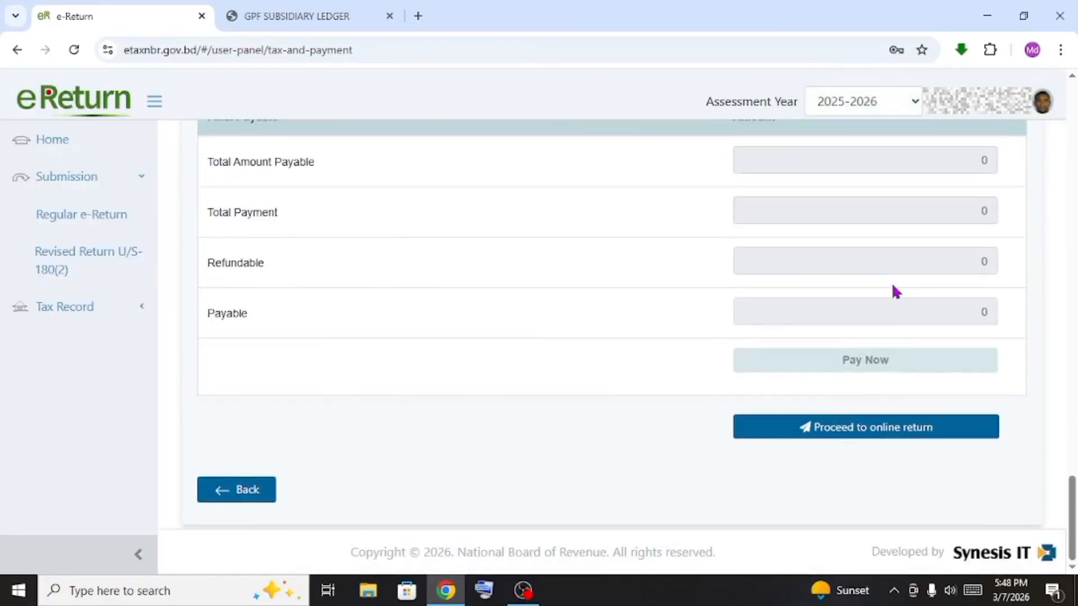
Open the online return view and review the 2025-2026 return preview
click(895, 434)
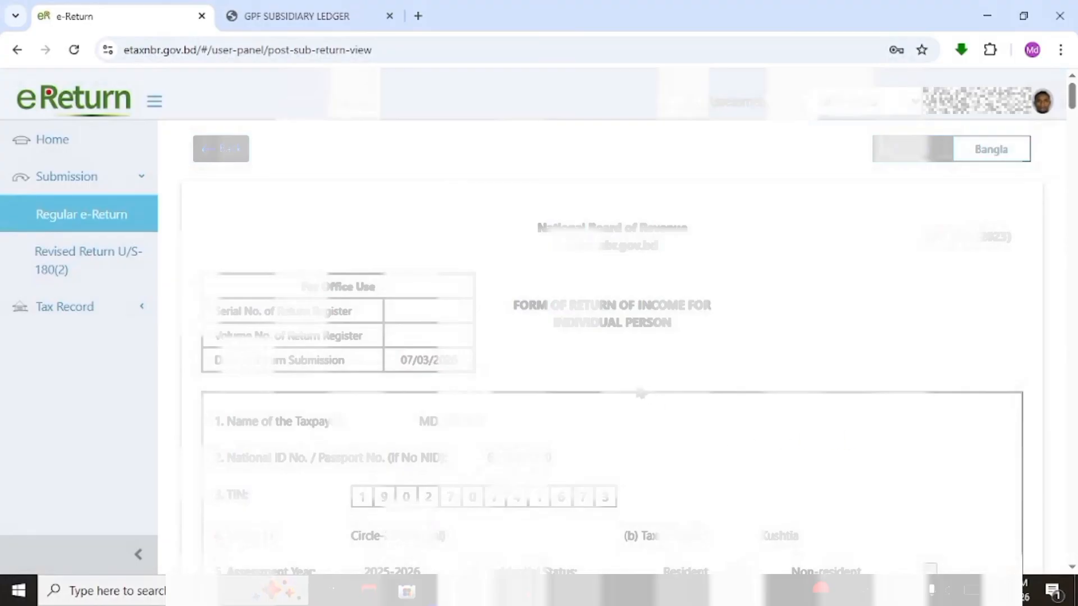
scroll(777, 303, down, 7)
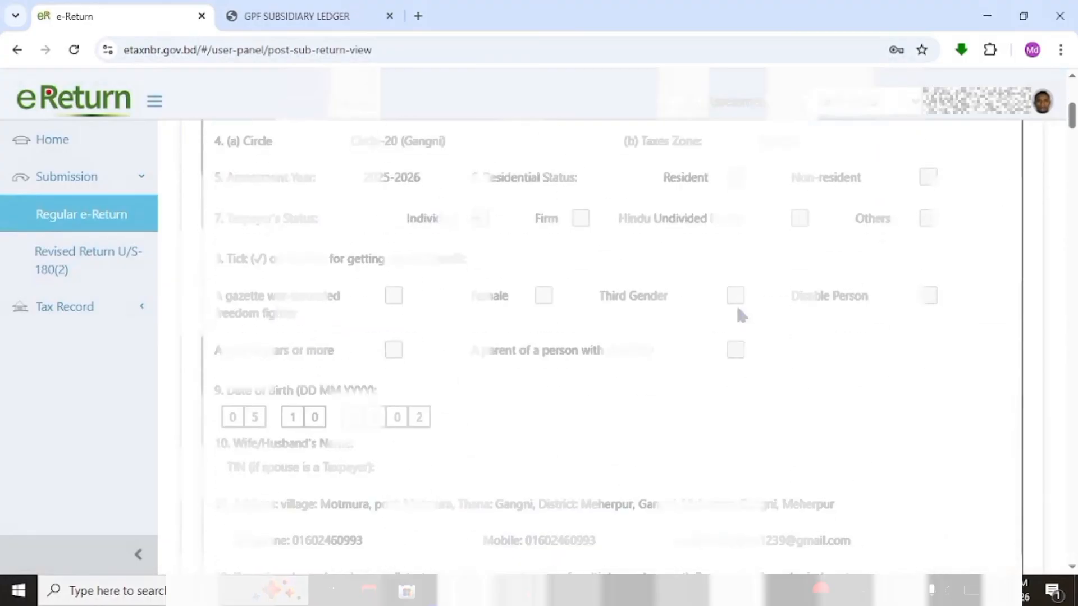
scroll(737, 310, down, 15)
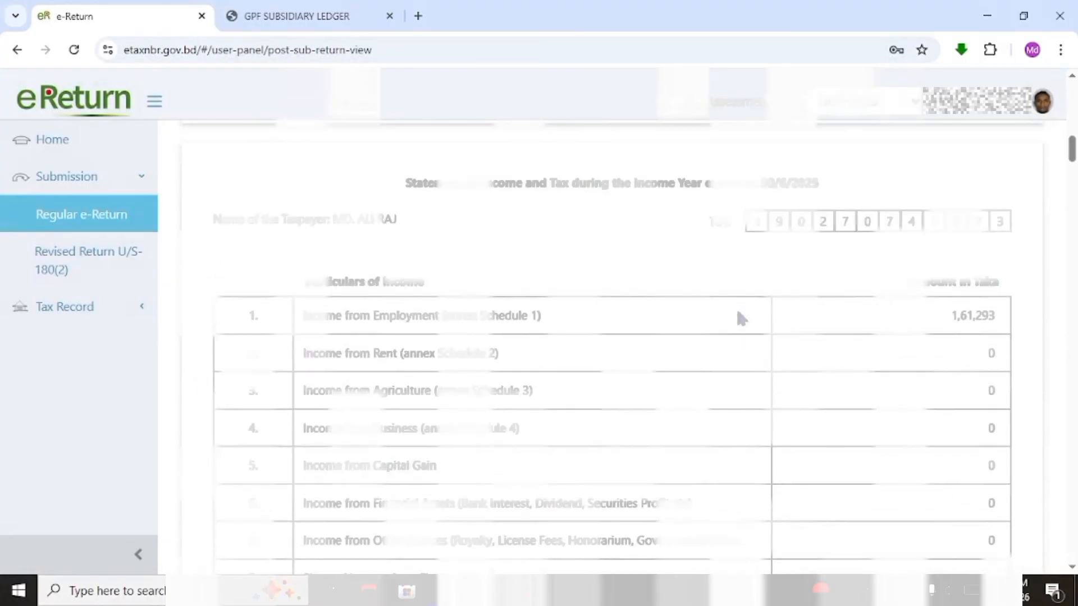
scroll(739, 318, down, 2)
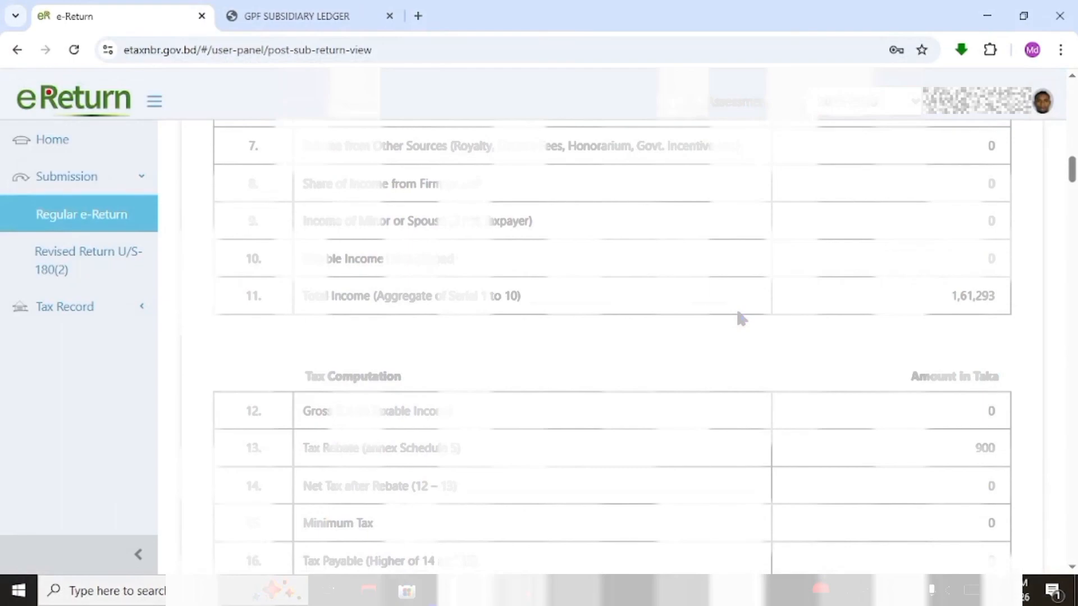
scroll(738, 317, down, 2)
scroll(739, 316, down, 7)
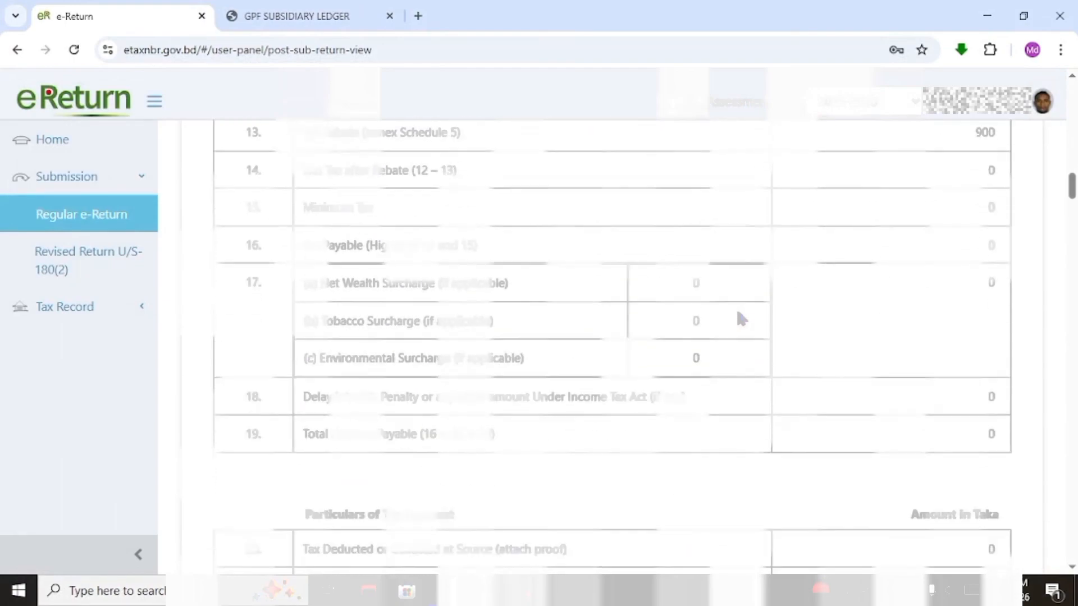
Submit the return from the bottom of the preview and confirm with Yes
scroll(738, 317, down, 12)
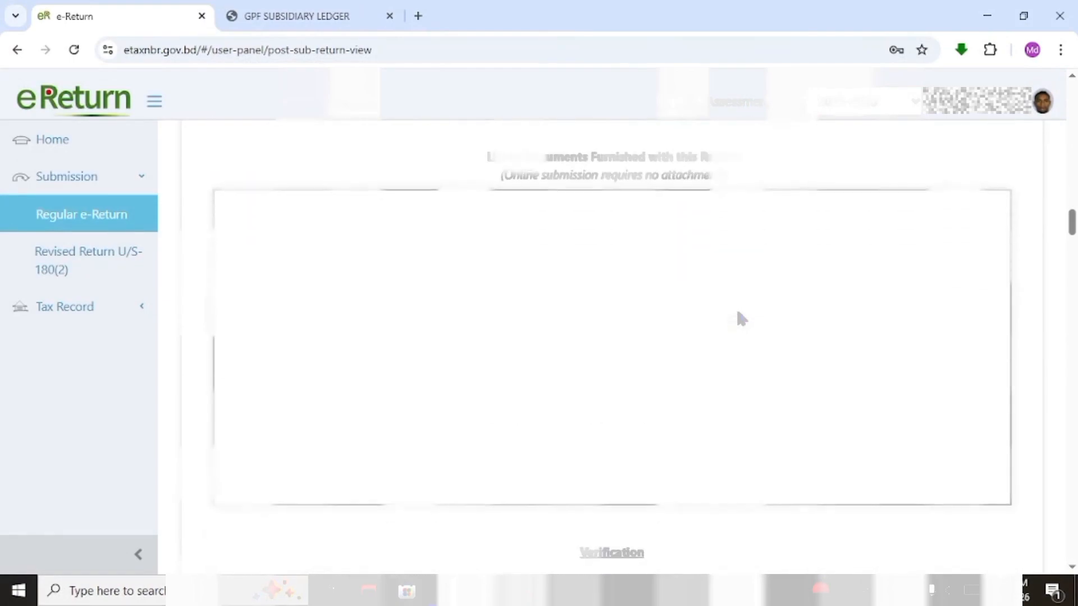
scroll(741, 318, down, 15)
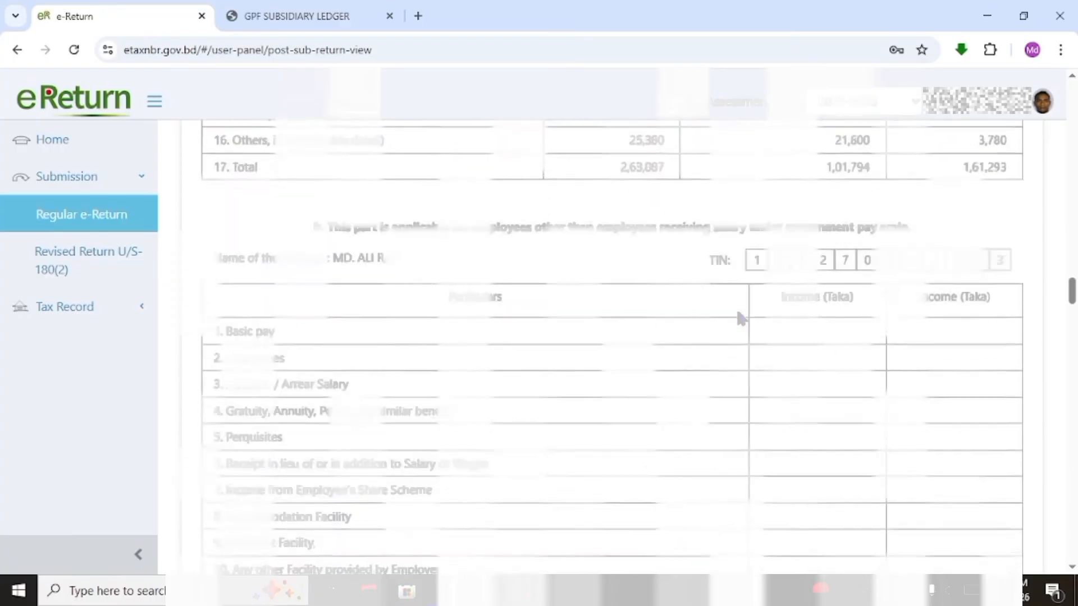
scroll(741, 318, down, 15)
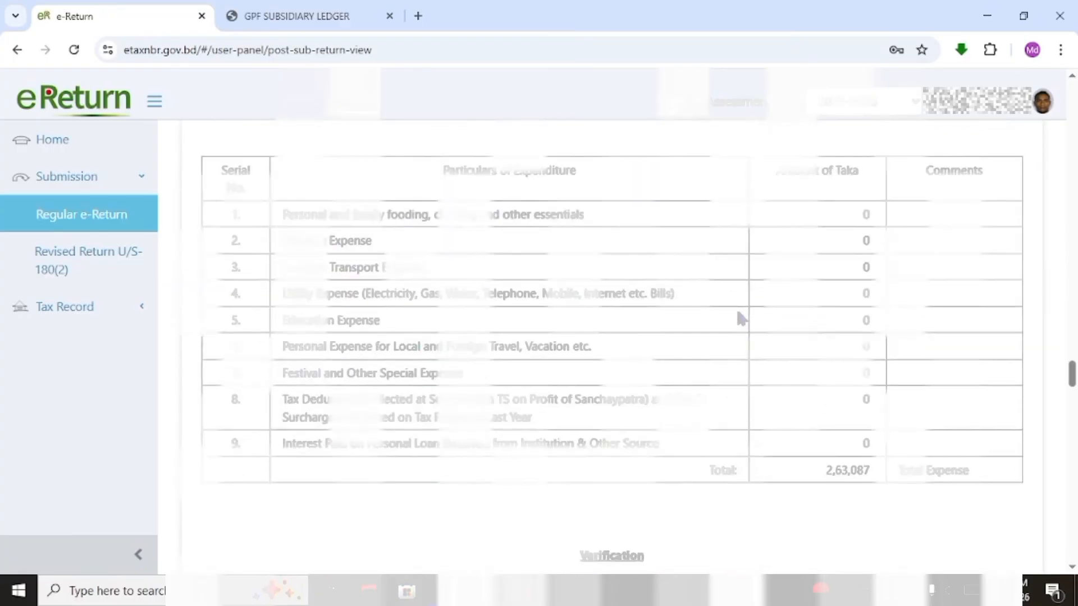
scroll(740, 317, down, 15)
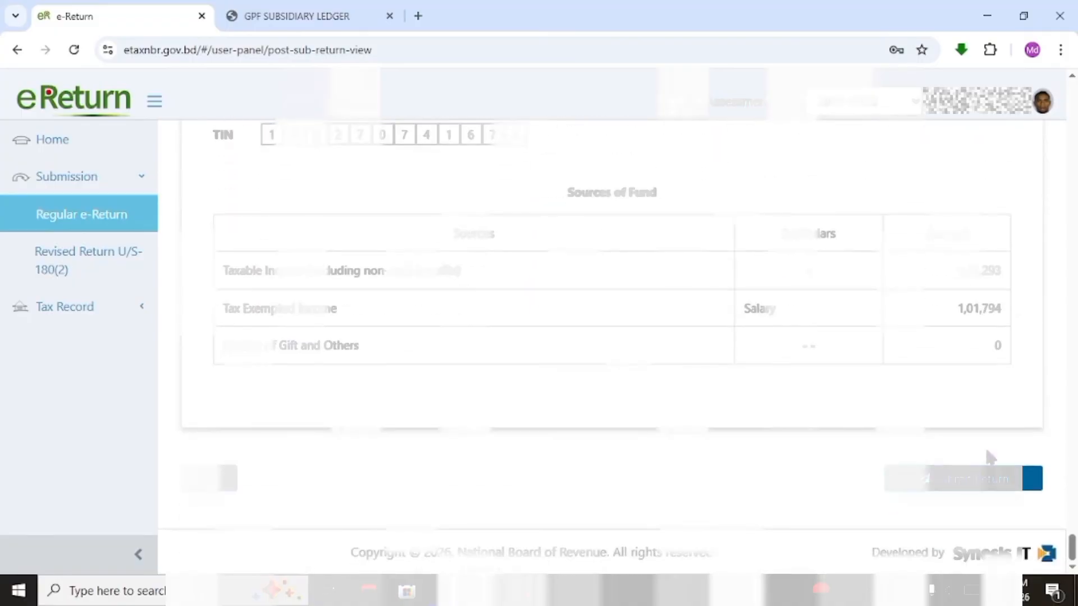
click(984, 484)
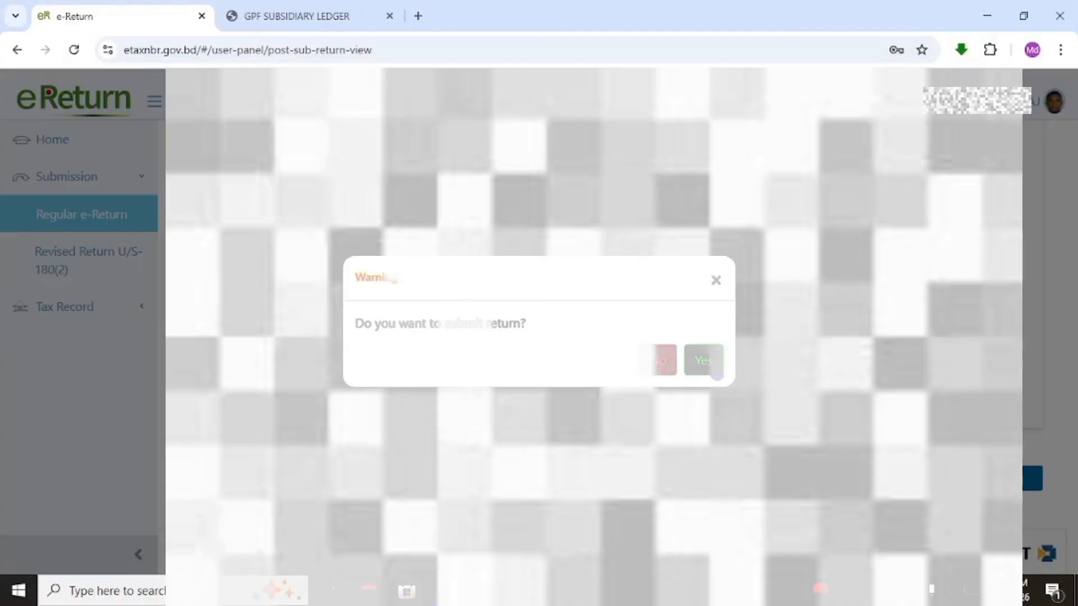
click(710, 373)
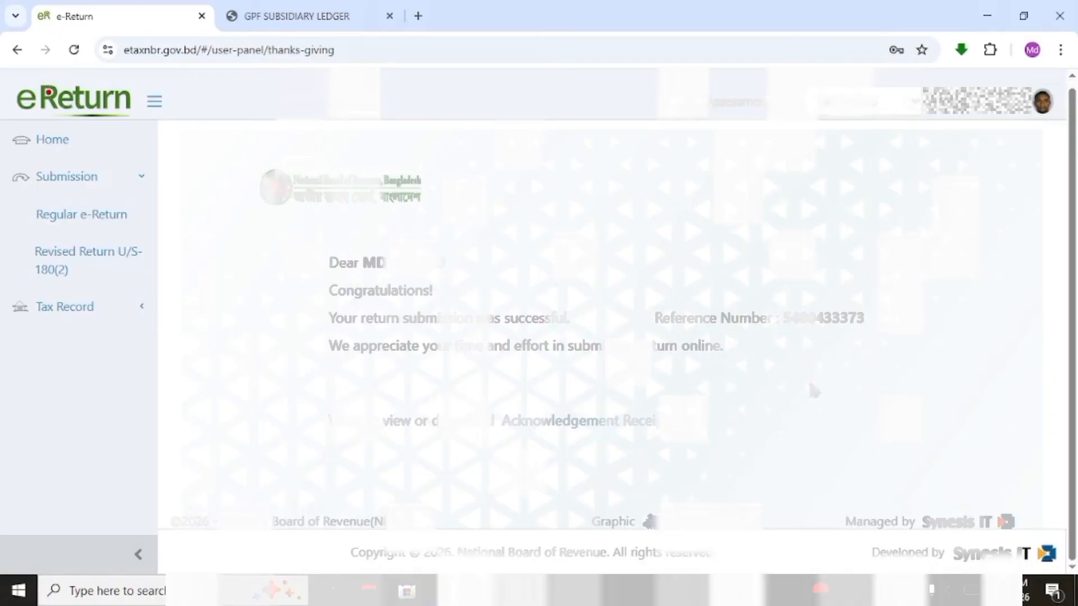
Open the acknowledgement receipt and bring up its download preview, then dismiss it without saving
click(595, 428)
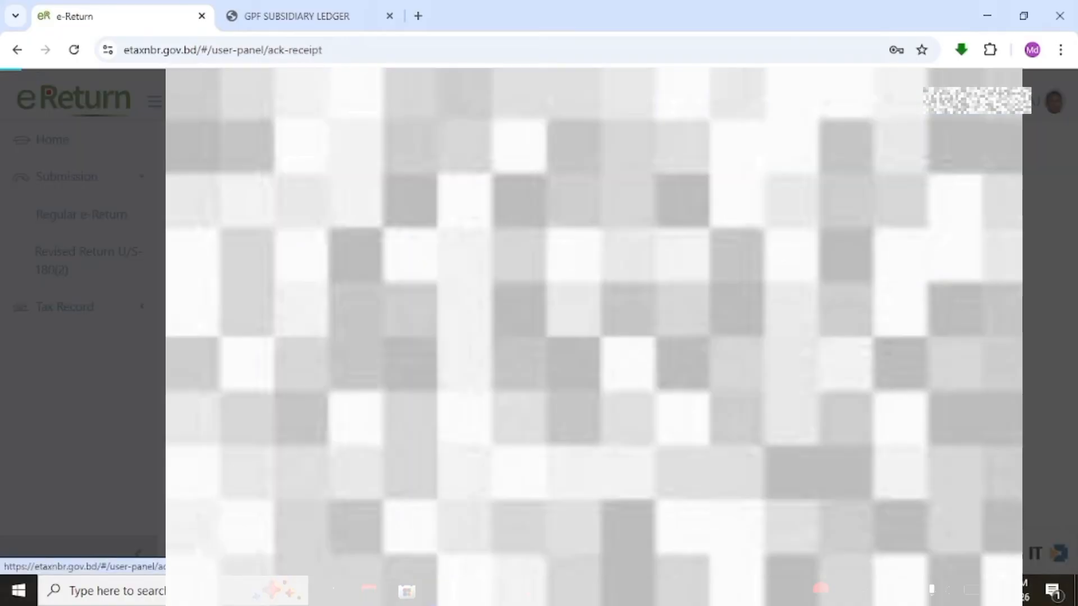
scroll(563, 414, down, 15)
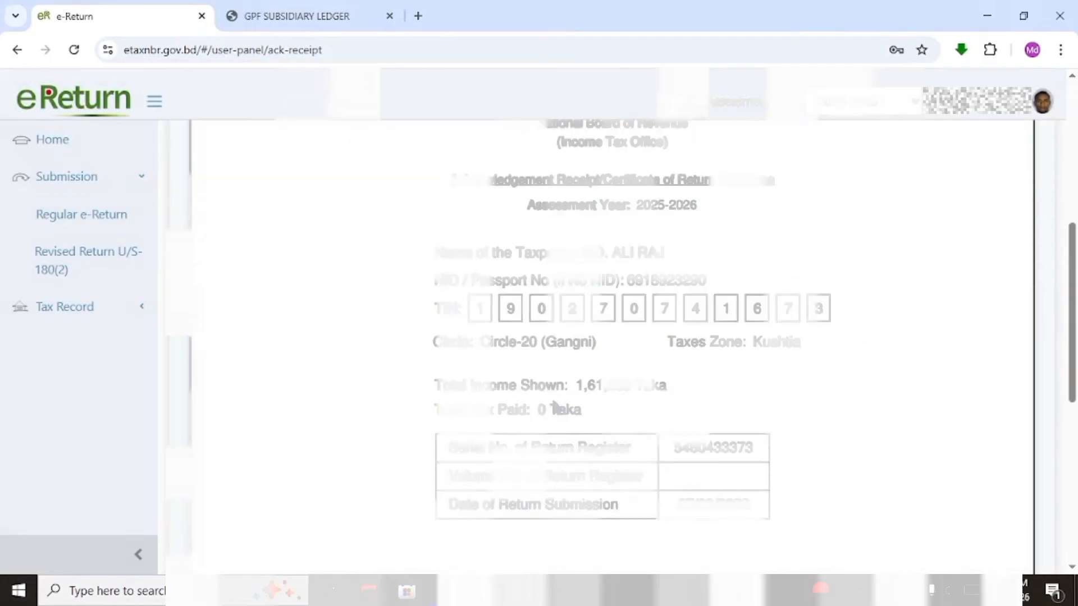
click(858, 413)
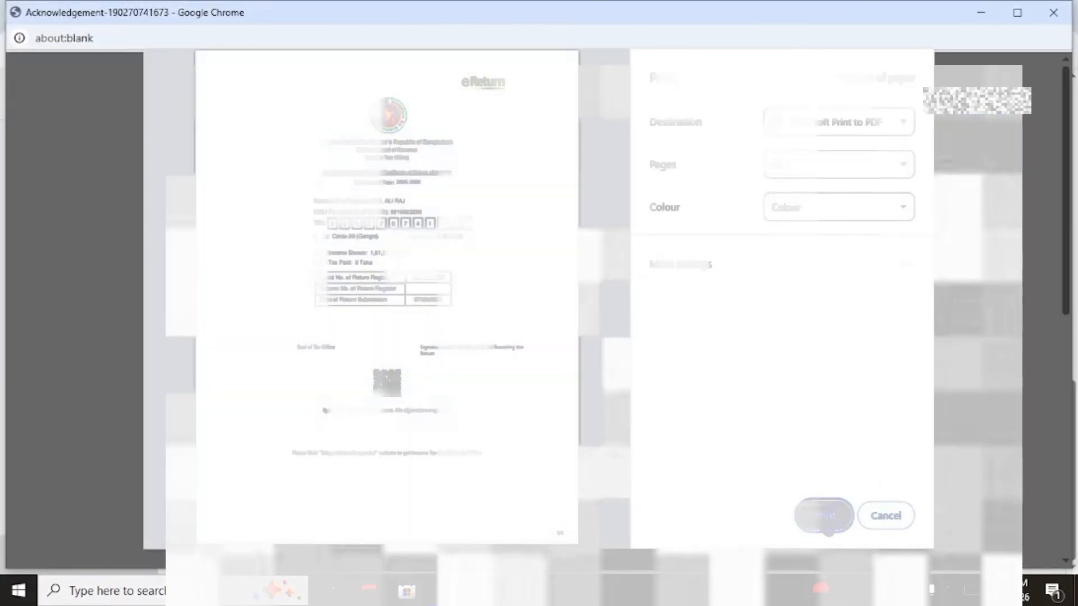
click(827, 528)
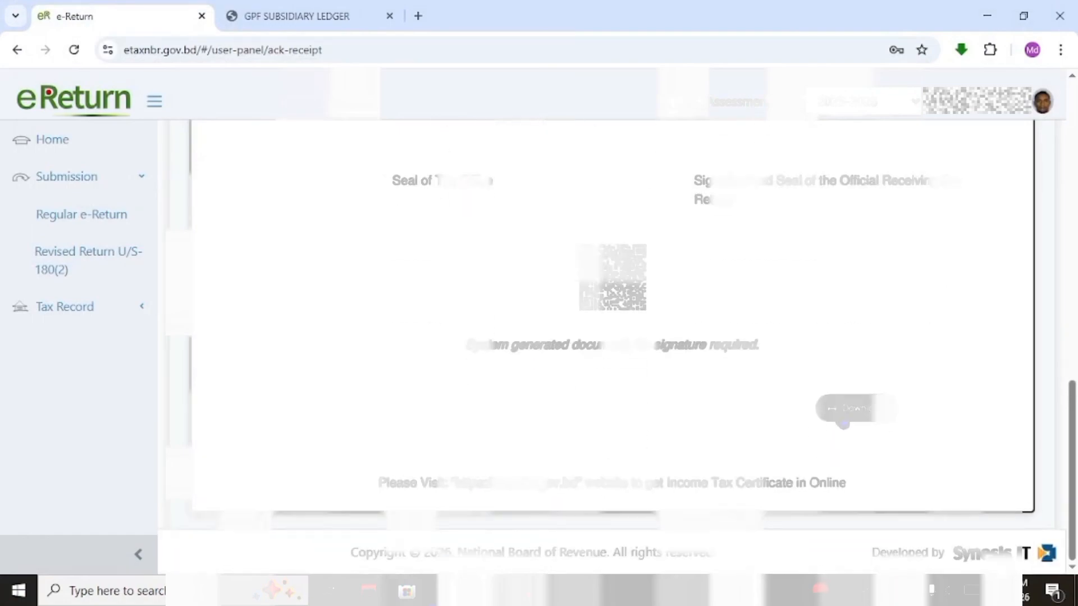
Save the English acknowledgement receipt as a PDF in the Documents folder
click(840, 416)
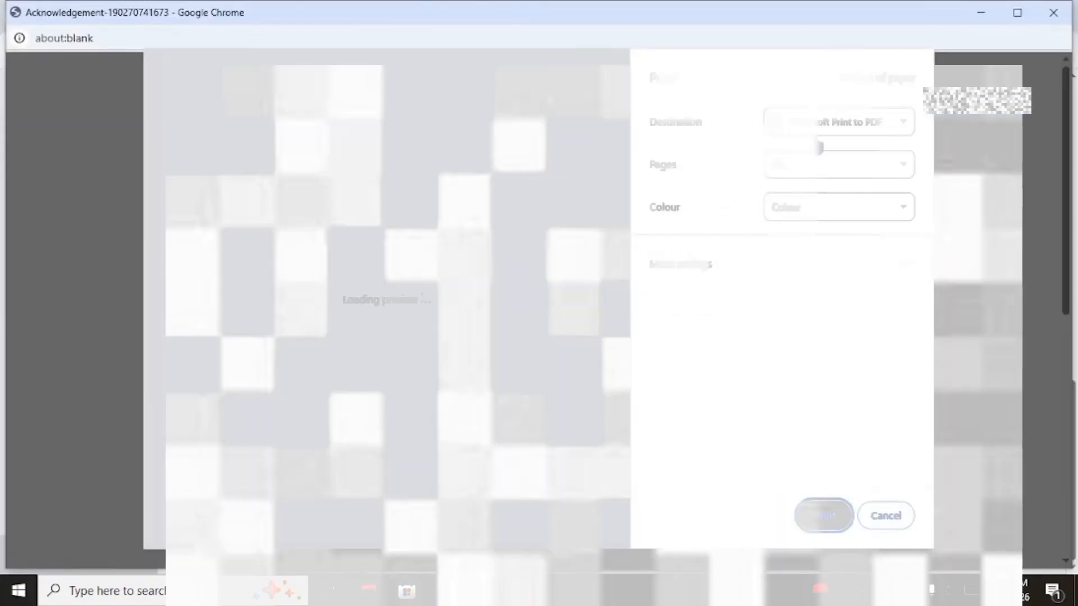
click(820, 128)
click(825, 163)
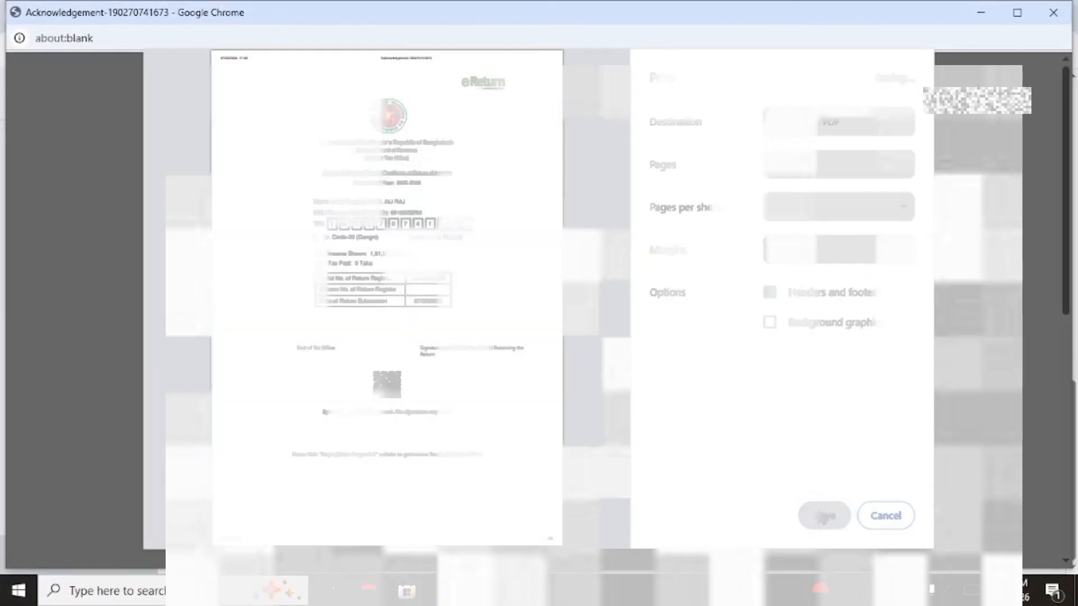
click(822, 516)
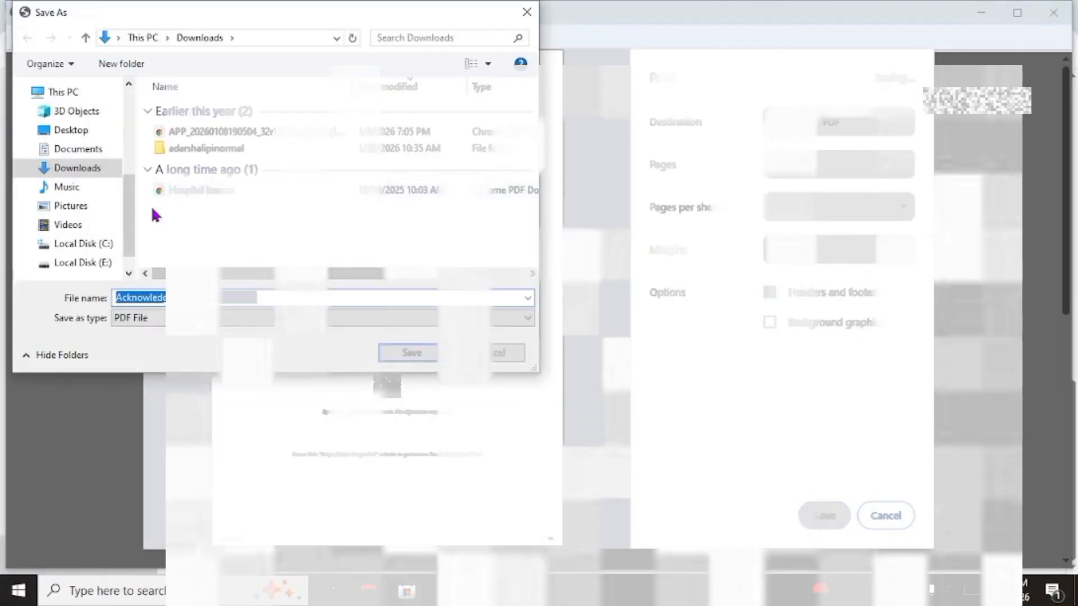
click(71, 149)
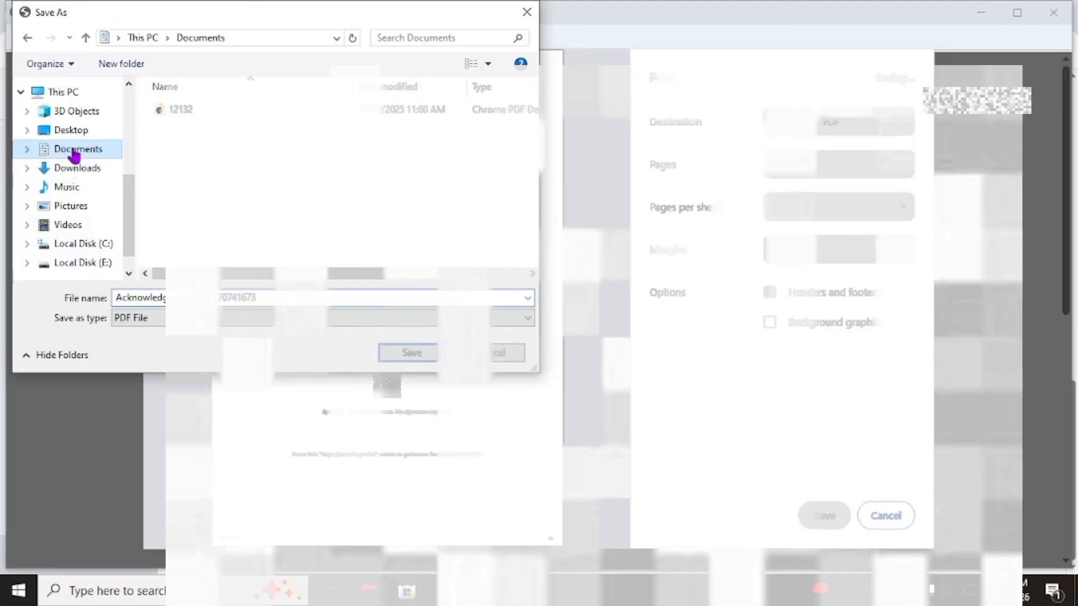
click(412, 352)
scroll(522, 374, up, 4)
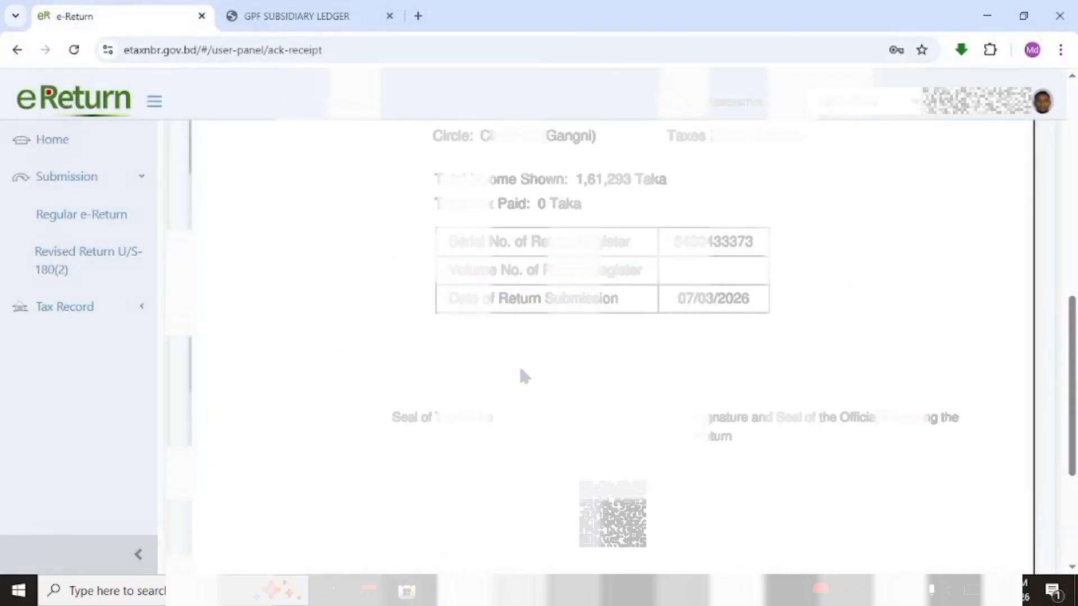
scroll(522, 370, up, 5)
scroll(521, 371, down, 4)
scroll(521, 371, up, 4)
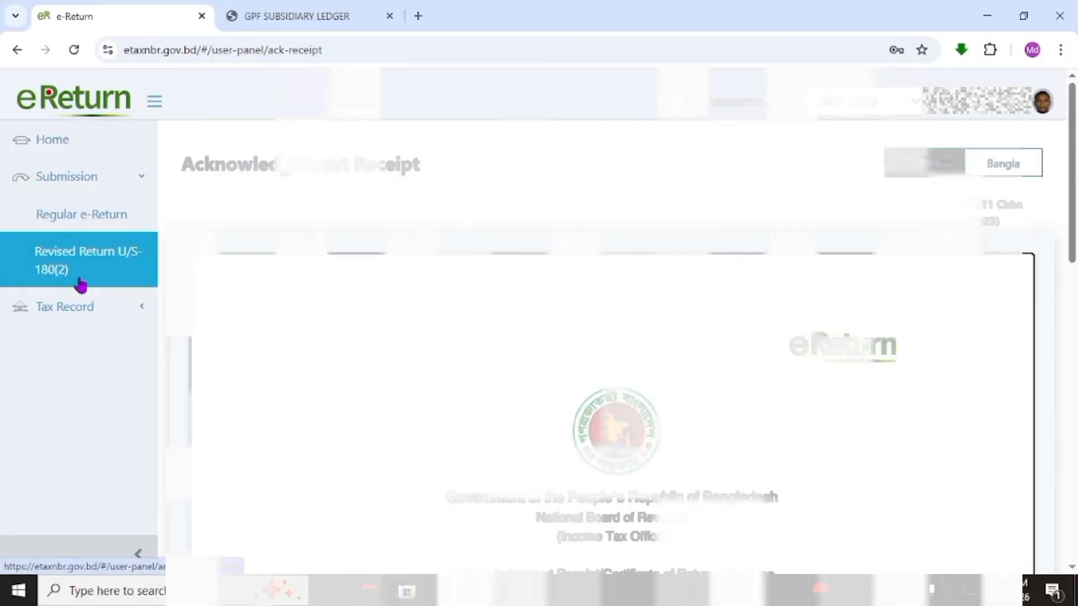
scroll(934, 336, down, 5)
scroll(933, 335, up, 5)
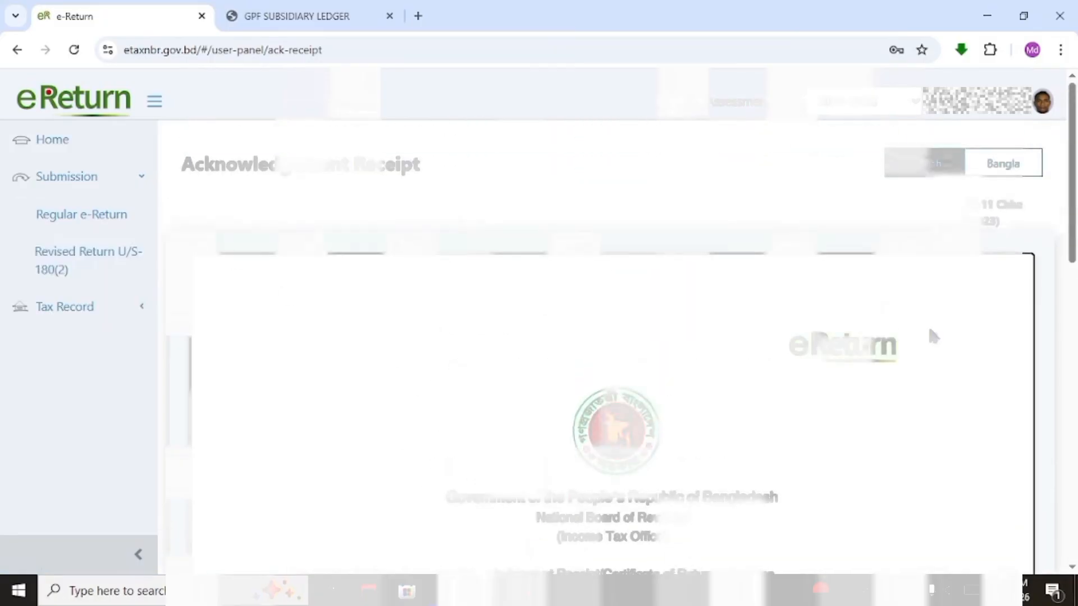
Switch the acknowledgement receipt to its Bangla version
click(996, 172)
scroll(933, 240, down, 8)
scroll(933, 240, up, 4)
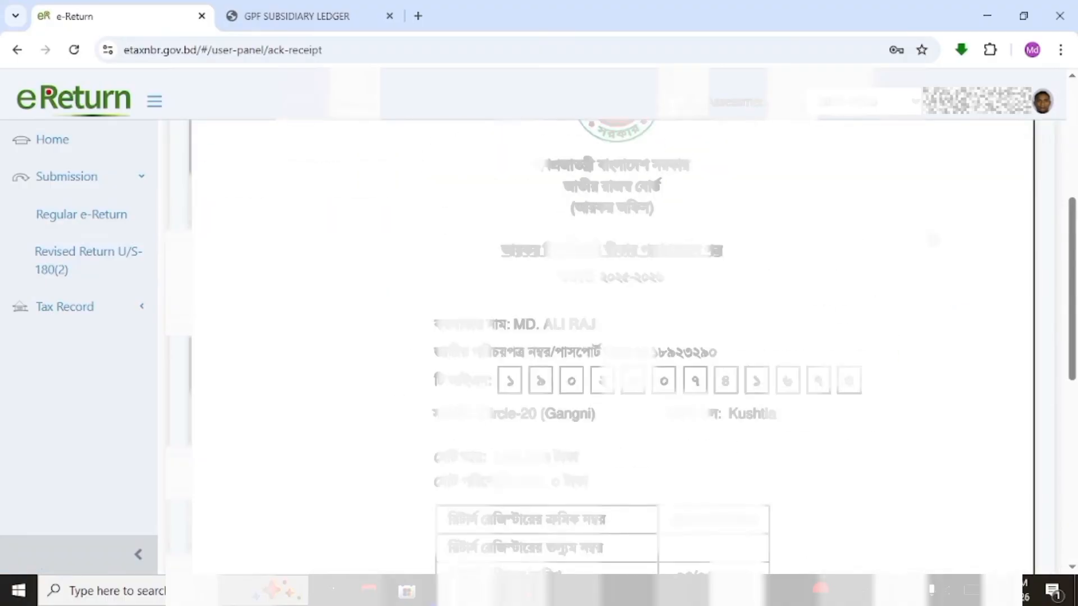
scroll(932, 240, down, 10)
Save the Bangla receipt as a PDF using the Save as PDF destination
click(870, 406)
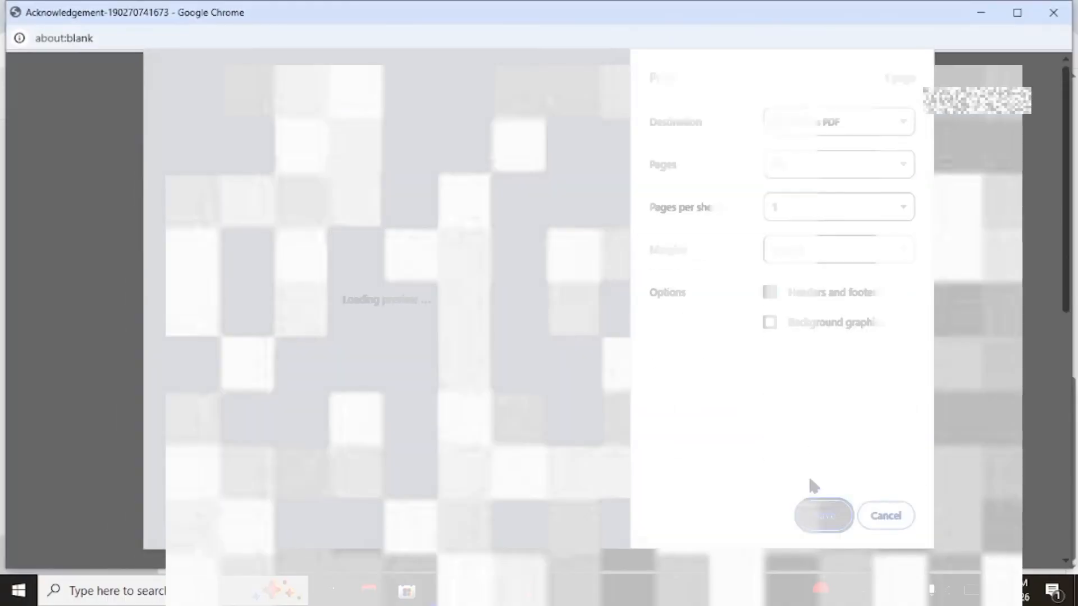
click(842, 123)
click(854, 138)
click(829, 517)
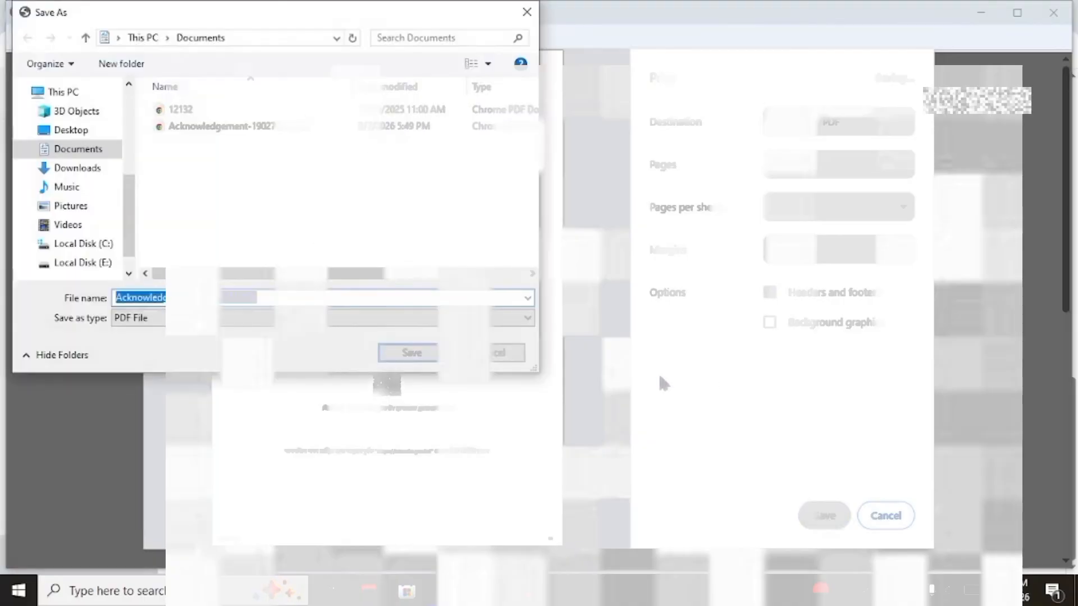
click(273, 298)
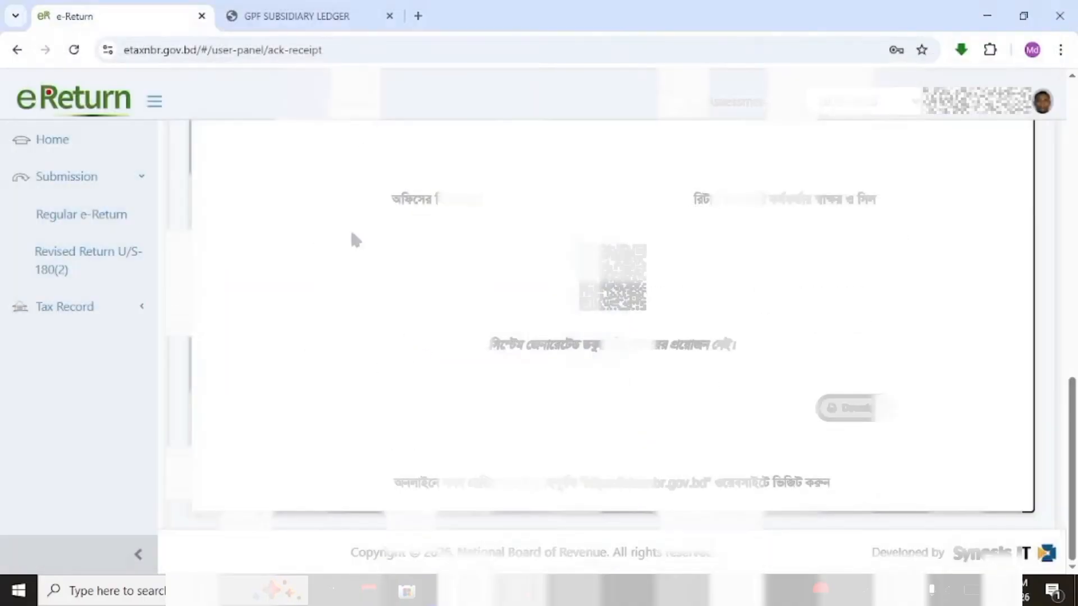
scroll(504, 374, down, 4)
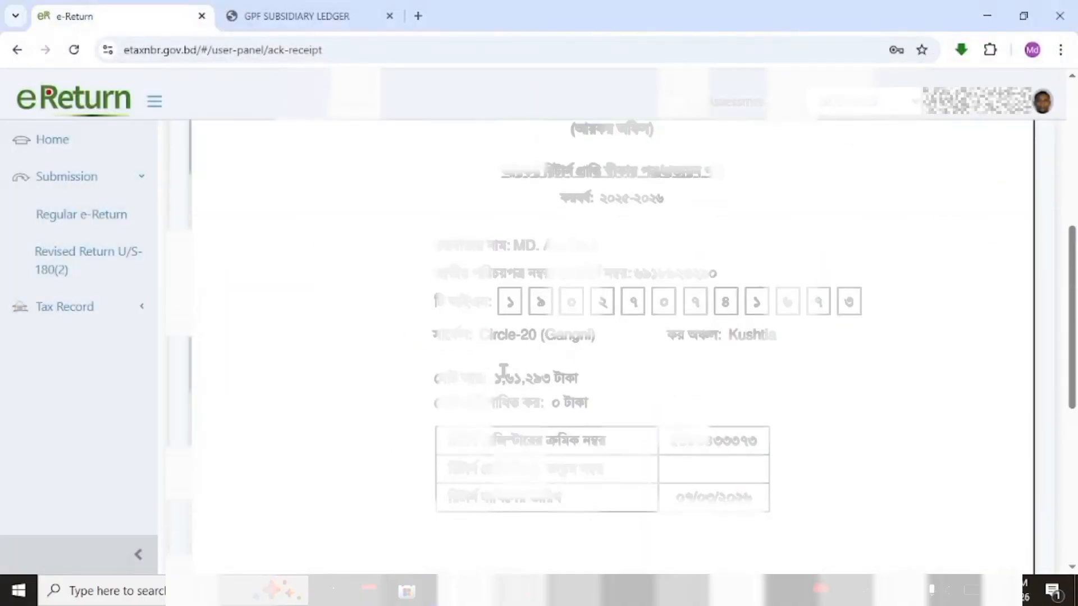